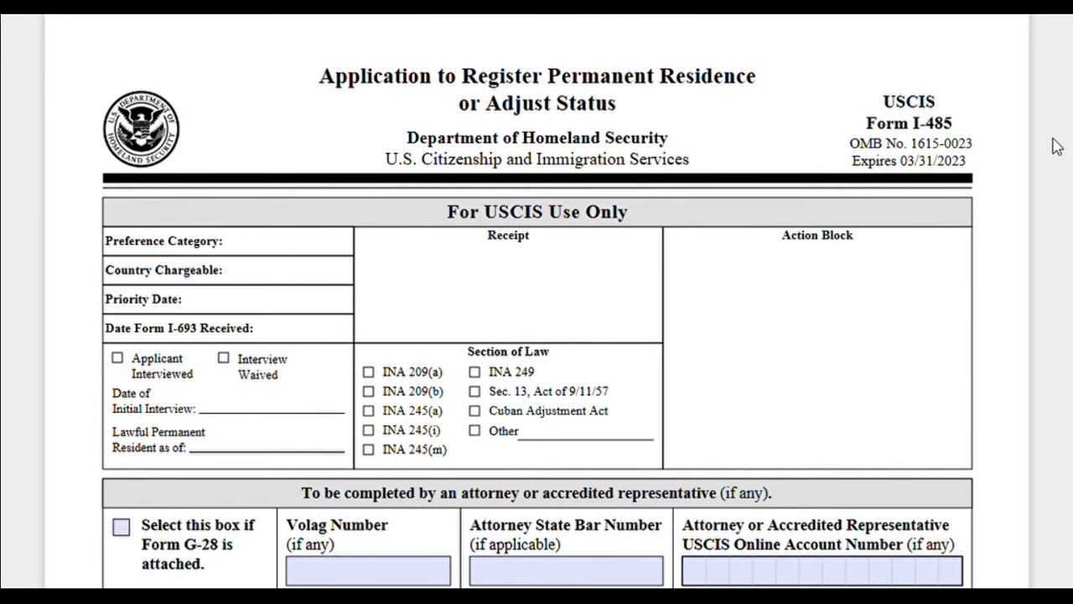
- Check the form number and the expiration date in the header of the application's first page
left_click_drag(867, 124, 950, 133)
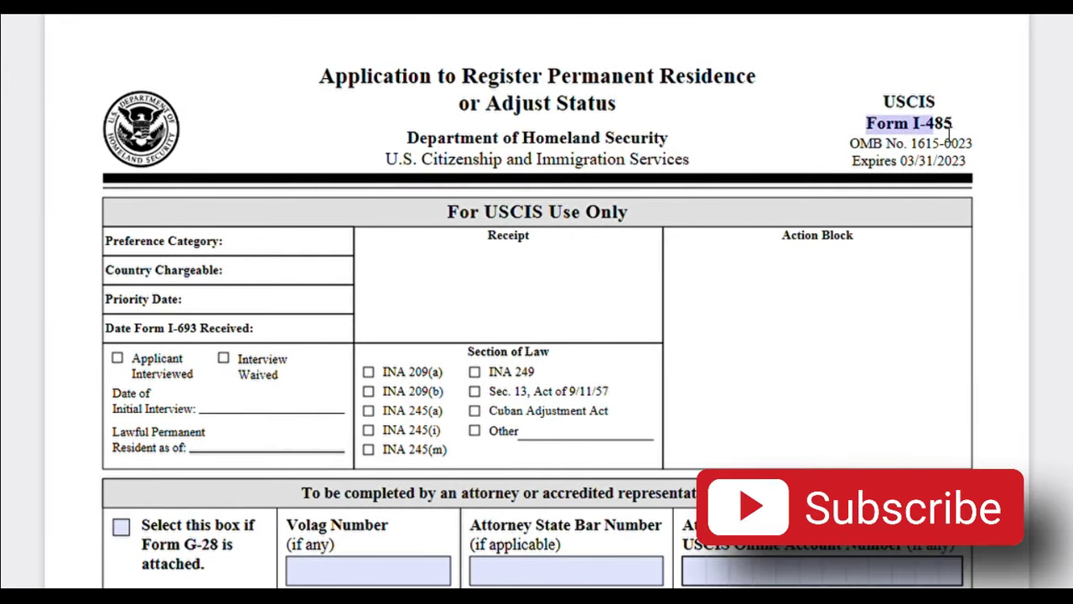
left_click(968, 138)
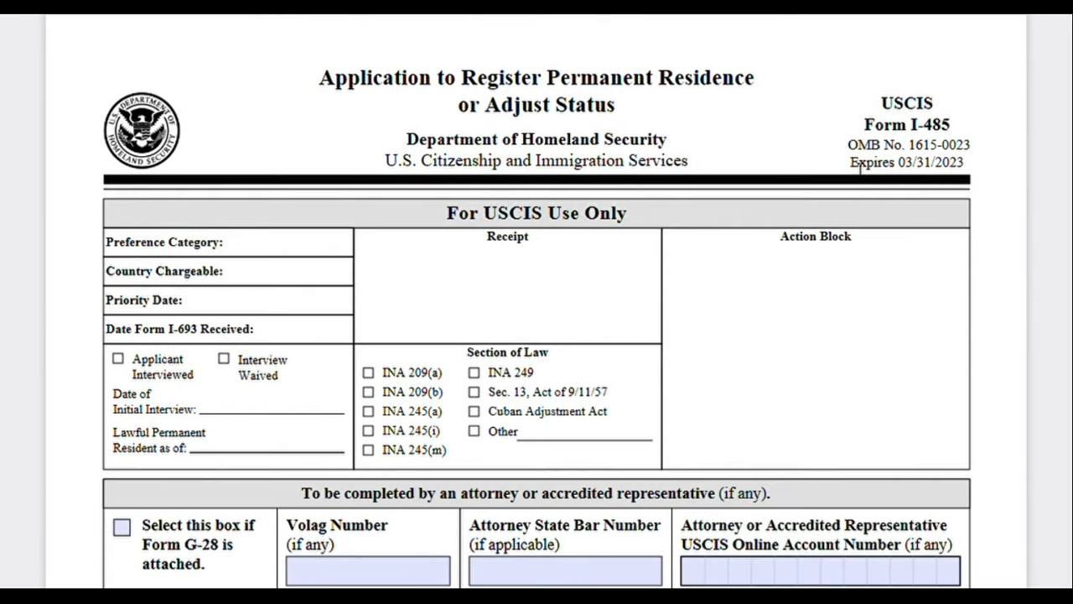
left_click_drag(850, 166, 964, 168)
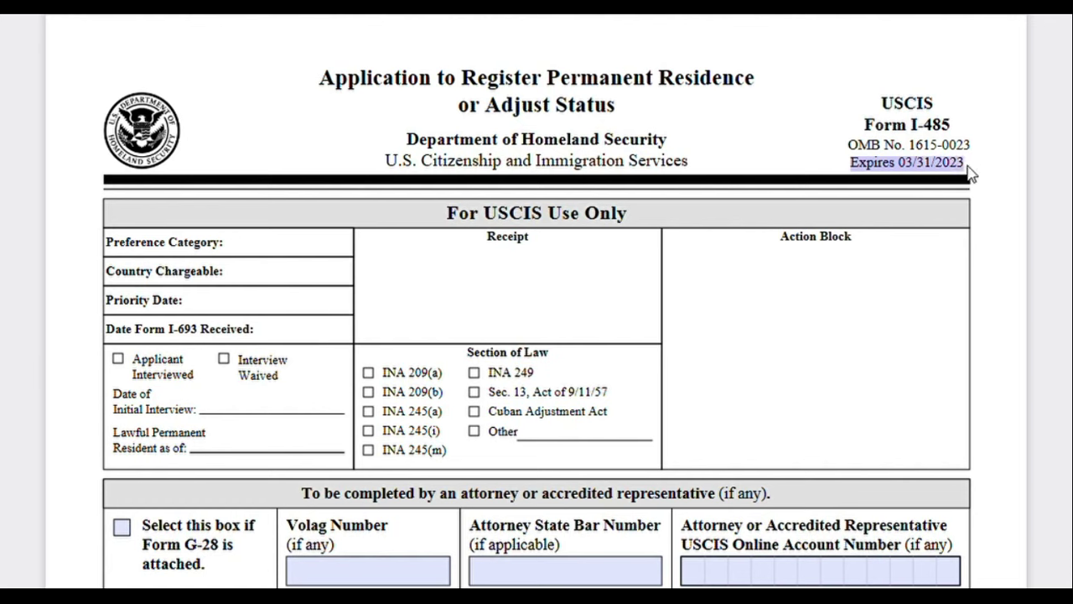
left_click(970, 174)
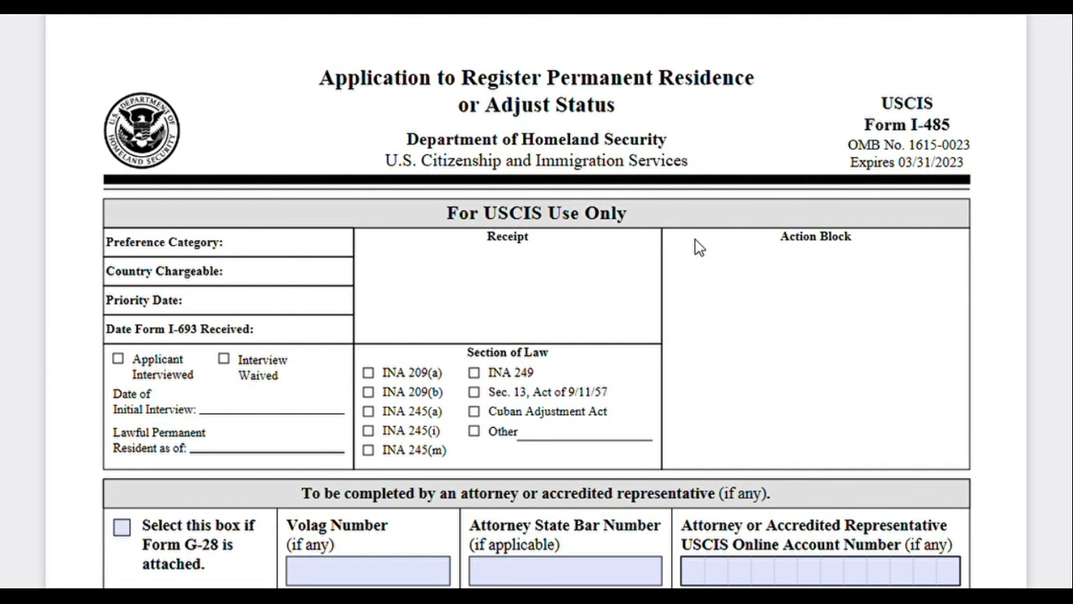
- Examine the attorney or representative section and the A-Number field above Part 1
scroll(698, 246, "down", 1)
scroll(518, 257, "down", 1)
scroll(517, 258, "down", 1)
scroll(575, 333, "down", 2)
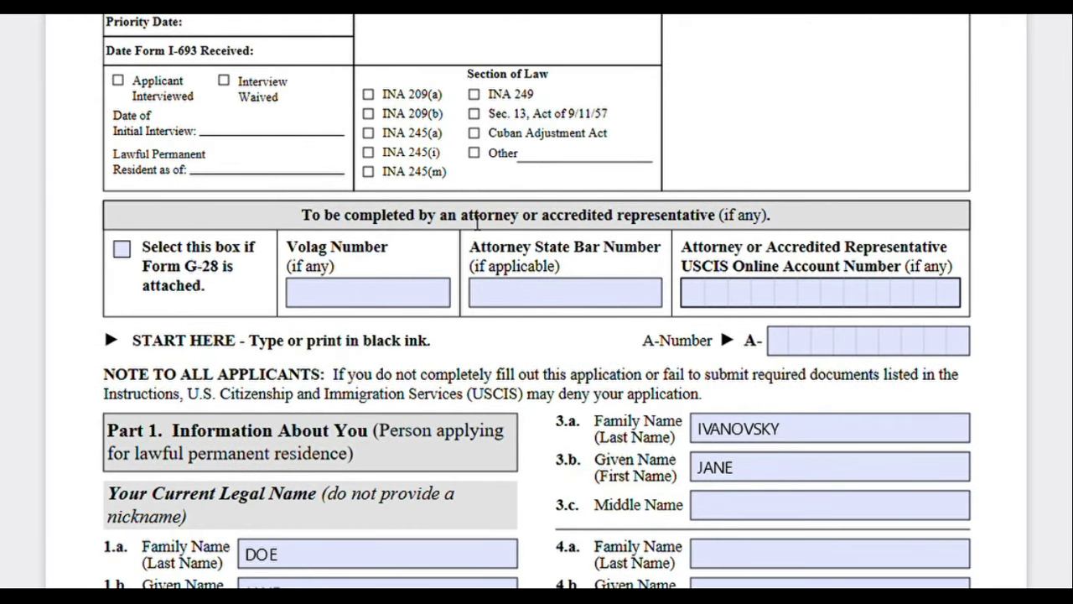
scroll(478, 222, "down", 5)
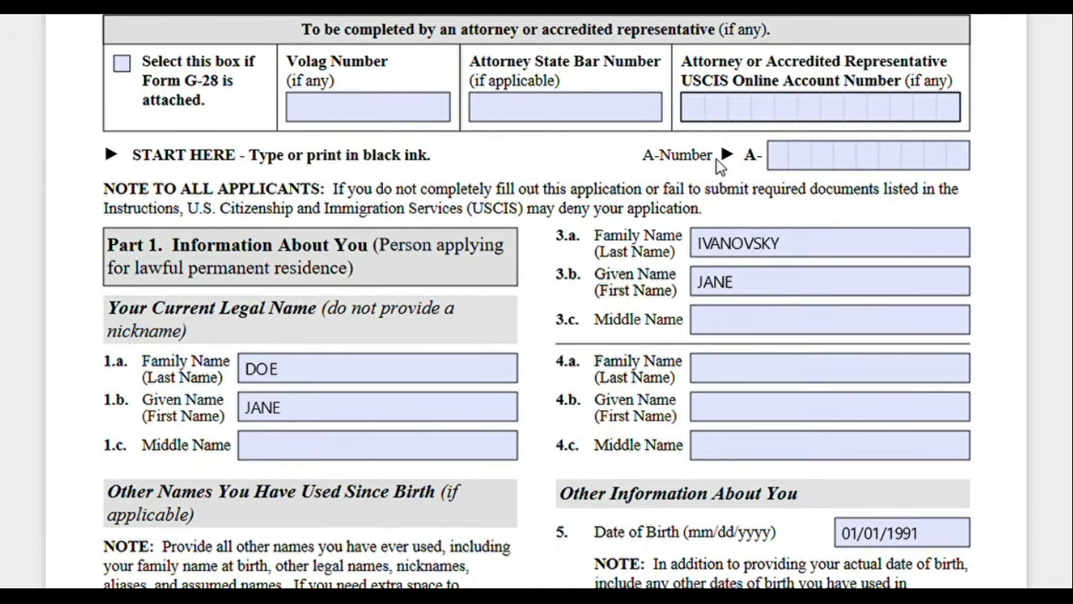
left_click_drag(644, 159, 714, 163)
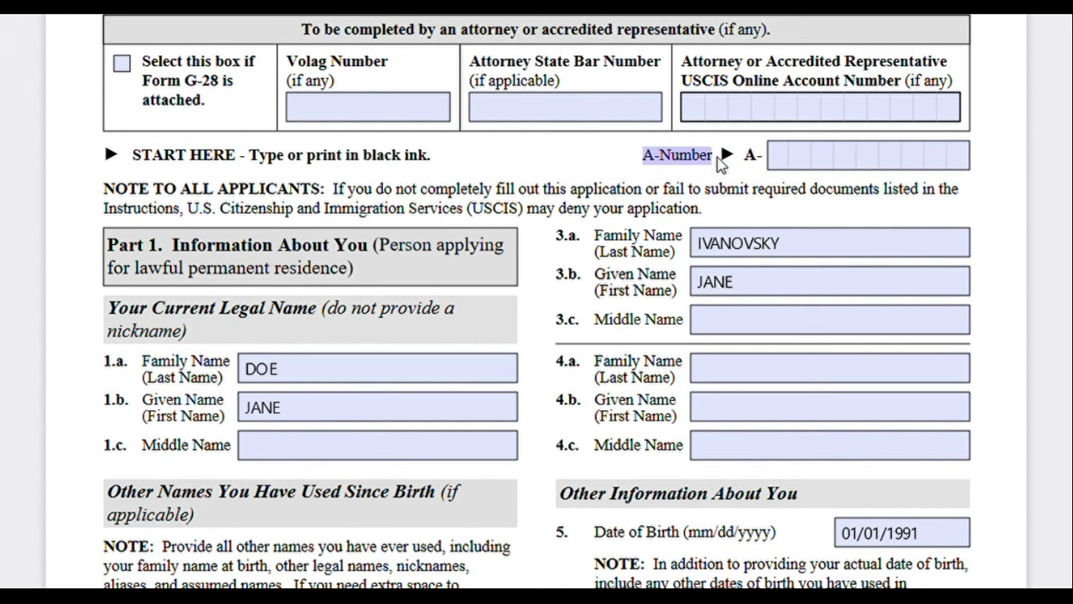
left_click(719, 165)
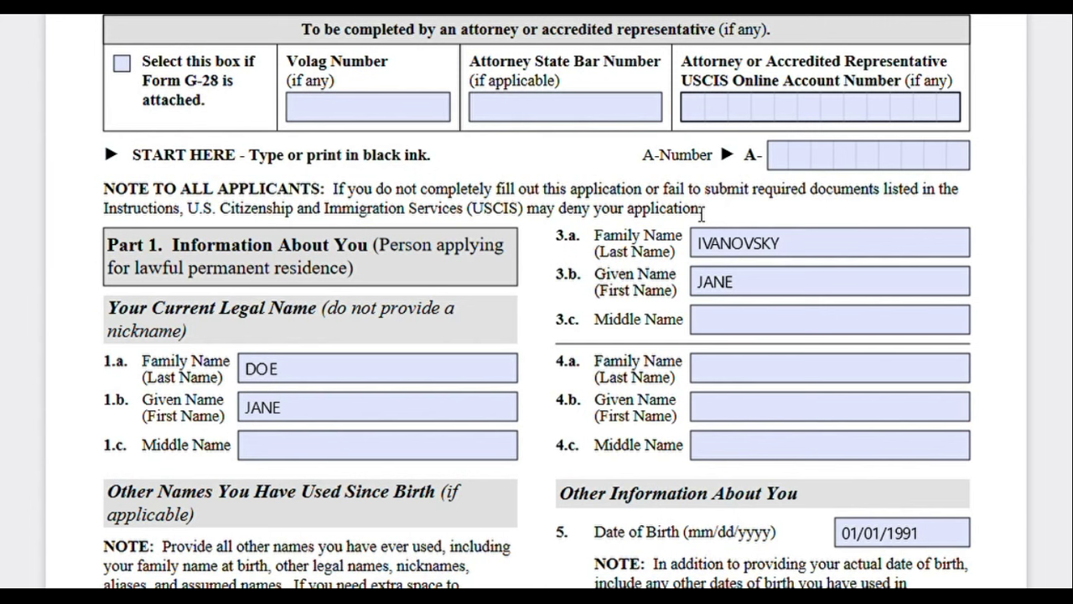
scroll(756, 282, "up", 5)
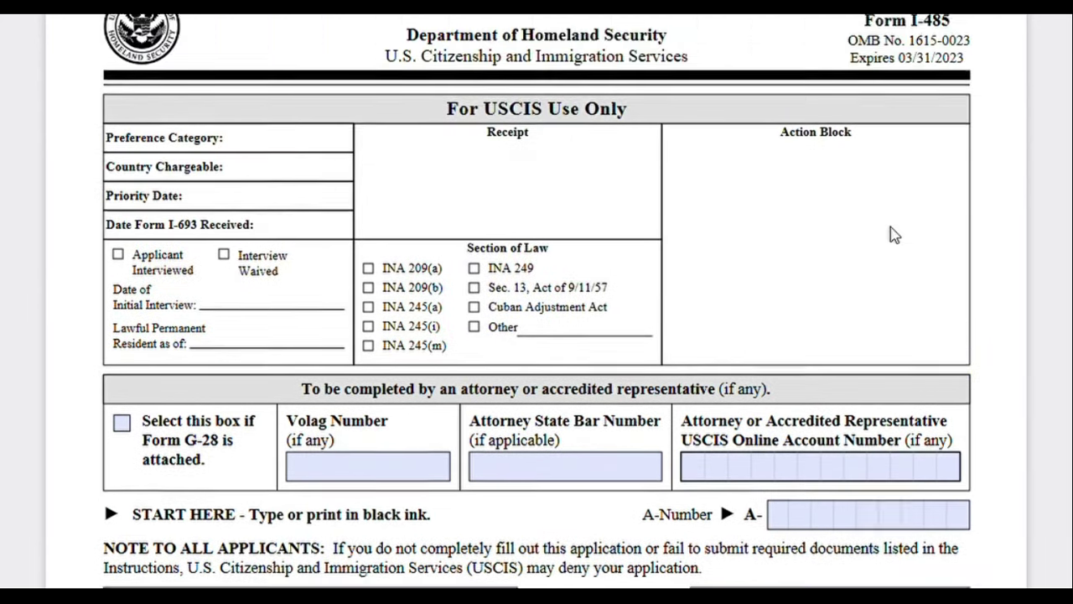
scroll(894, 235, "up", 1)
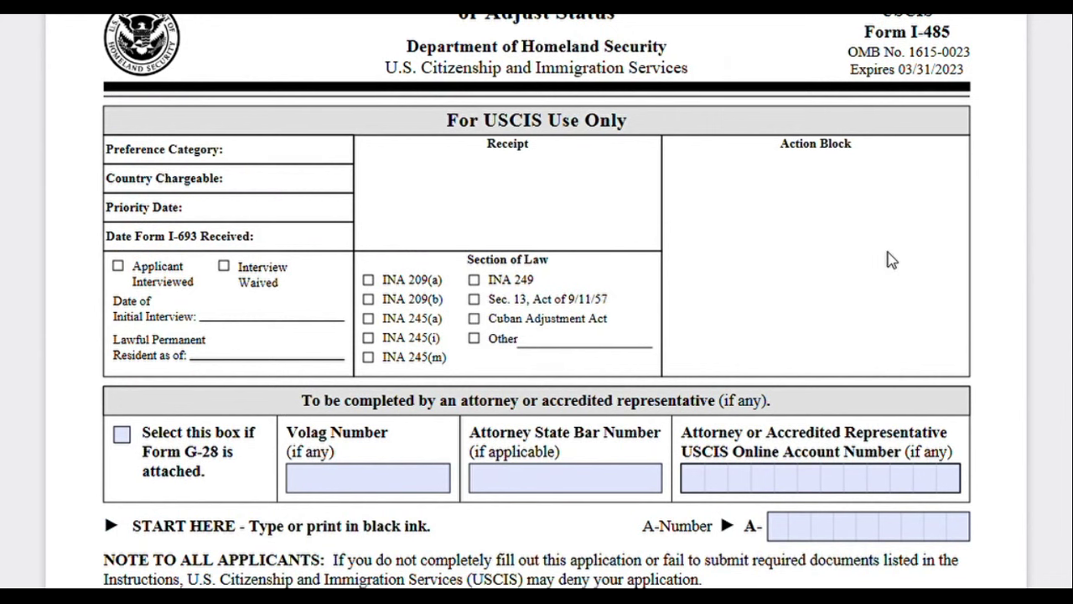
scroll(892, 260, "down", 5)
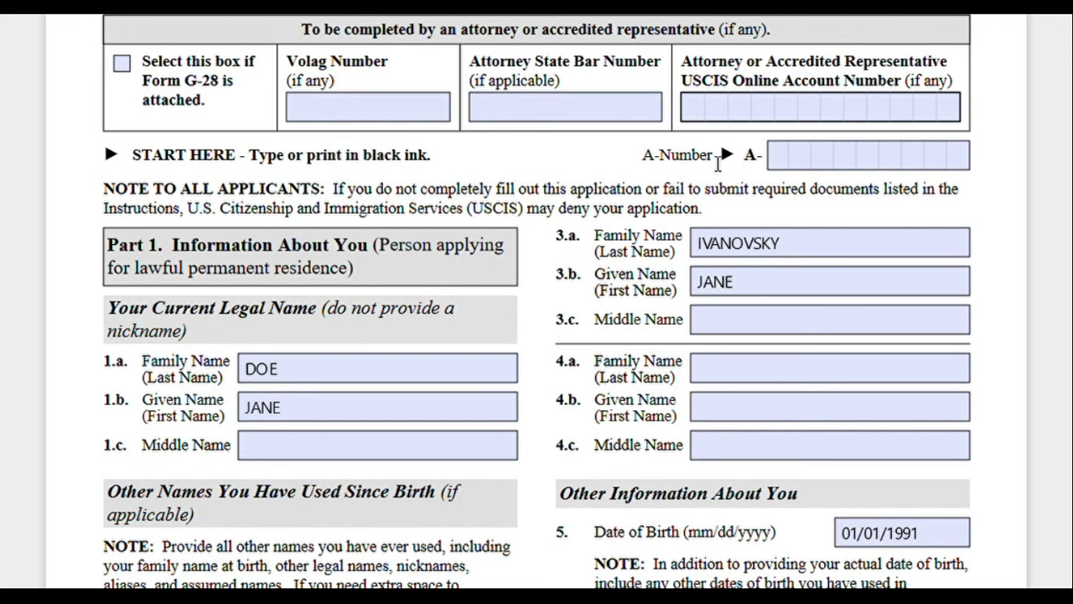
left_click(802, 166)
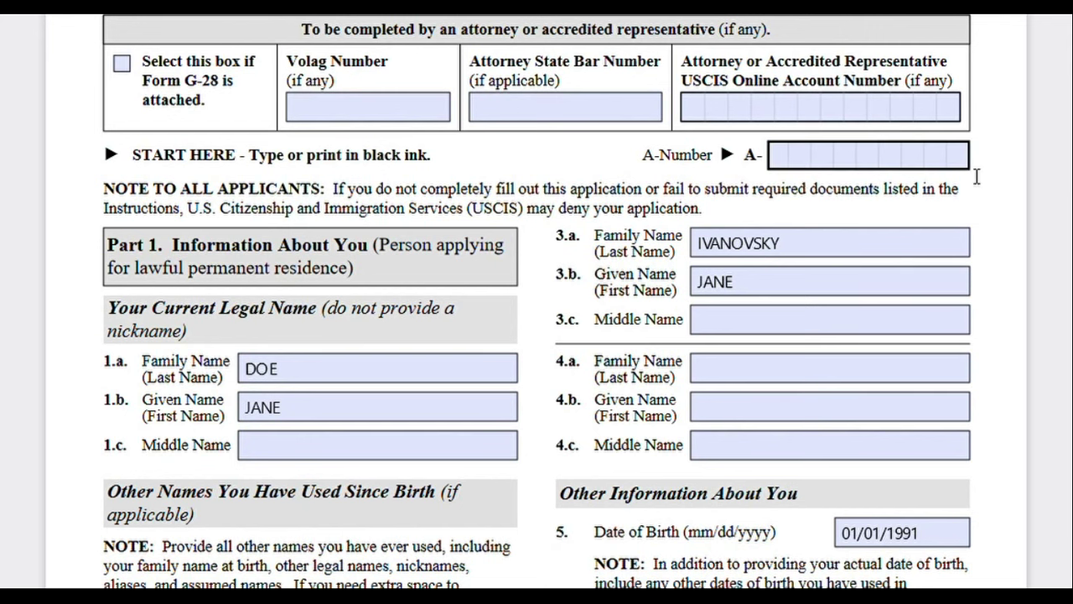
left_click(509, 179)
- Read the Part 1 heading about the person applying for lawful permanent residence and check the current legal name fields
scroll(510, 179, "down", 2)
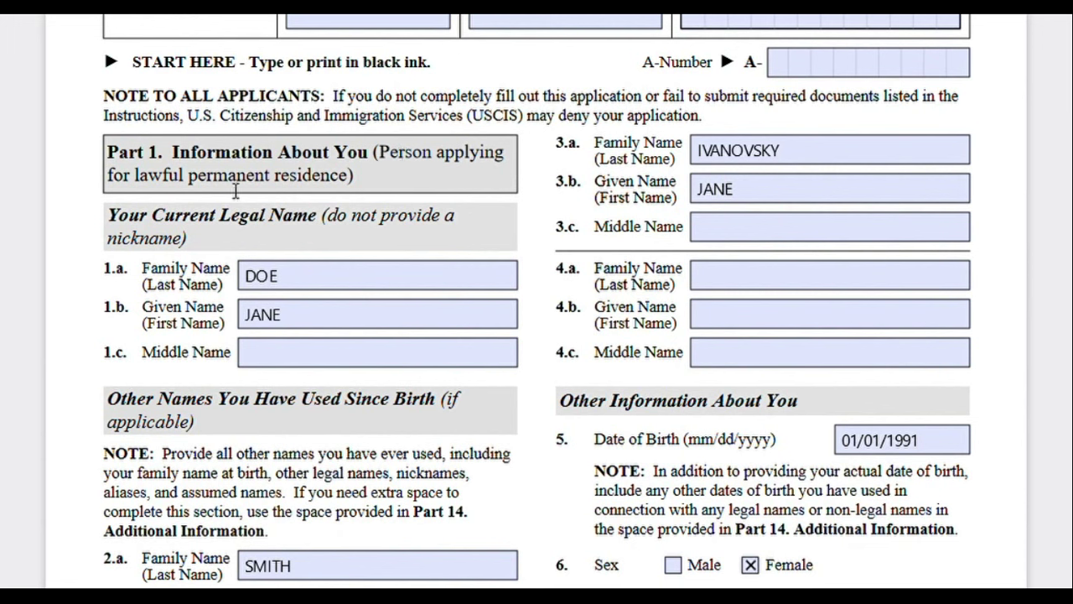
left_click_drag(134, 177, 362, 185)
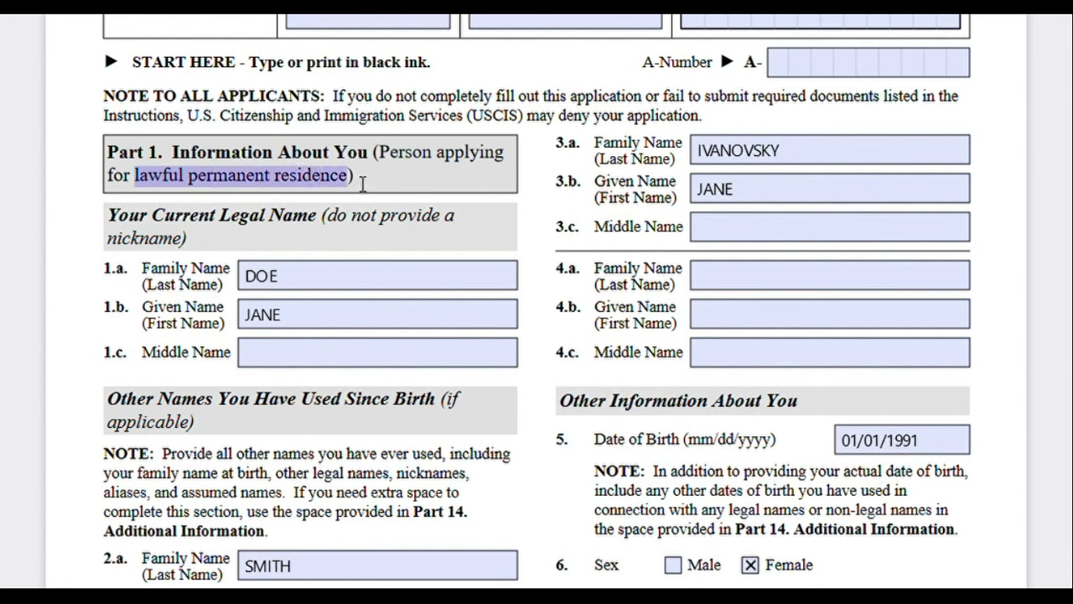
left_click(359, 182)
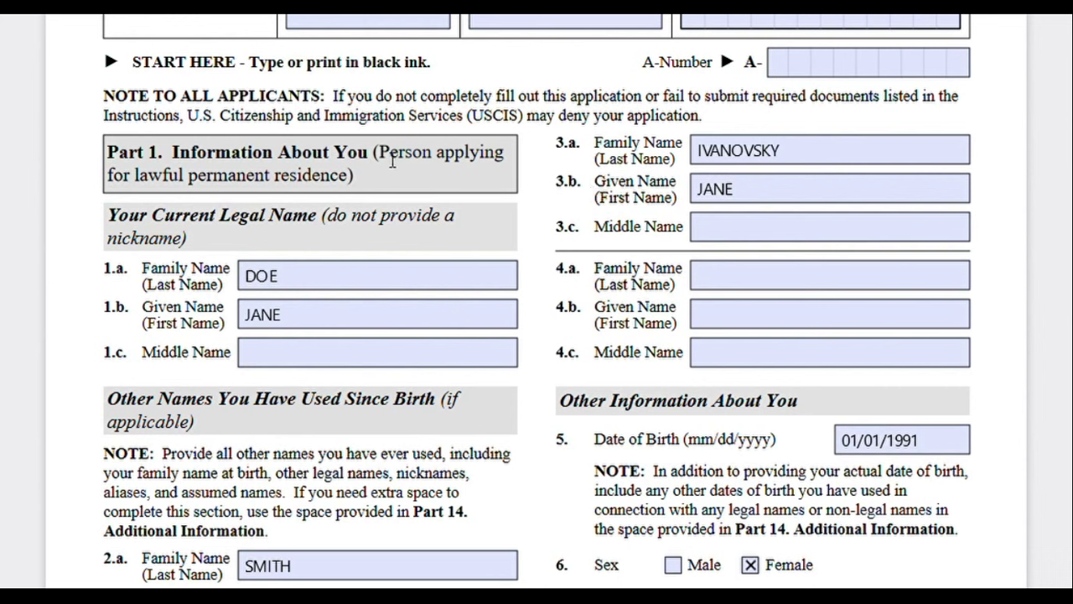
left_click(326, 276)
- Review the note and the entries for other names used since birth, items 2.a to 4.c
scroll(205, 244, "down", 5)
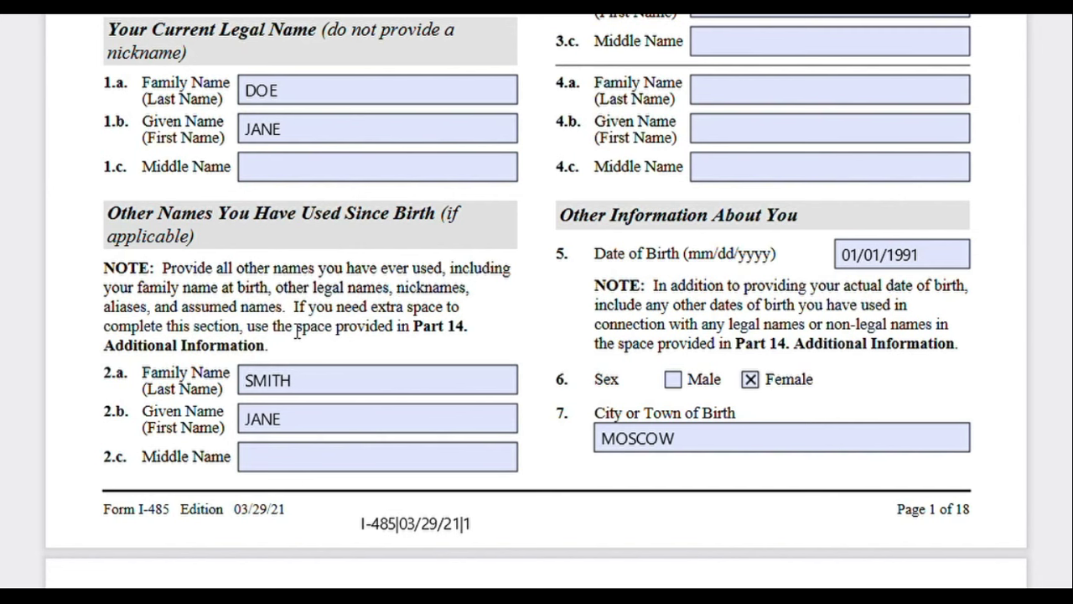
scroll(417, 331, "up", 2)
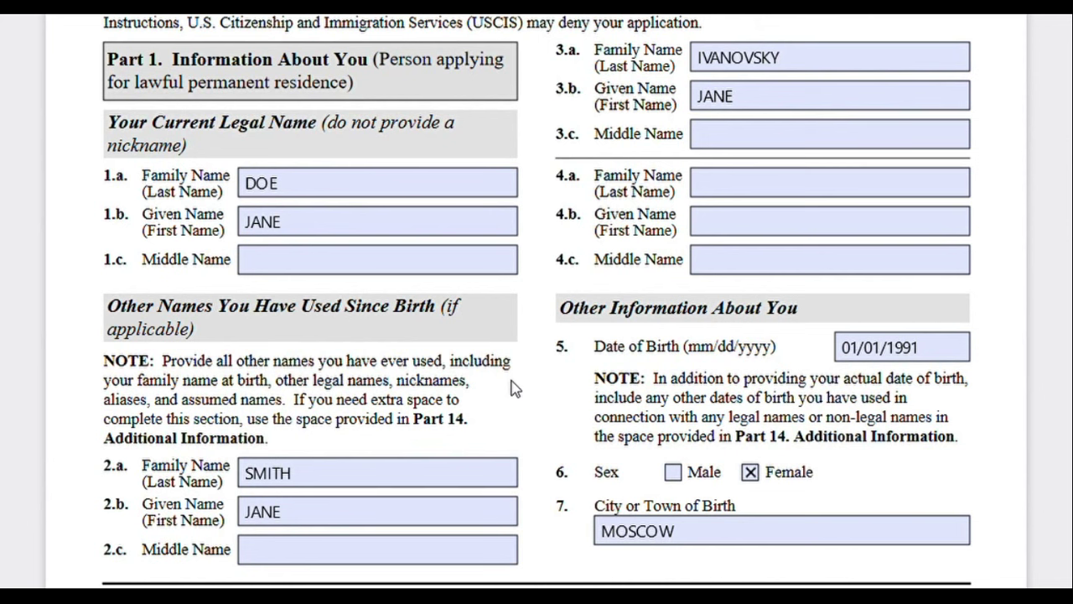
scroll(514, 388, "down", 2)
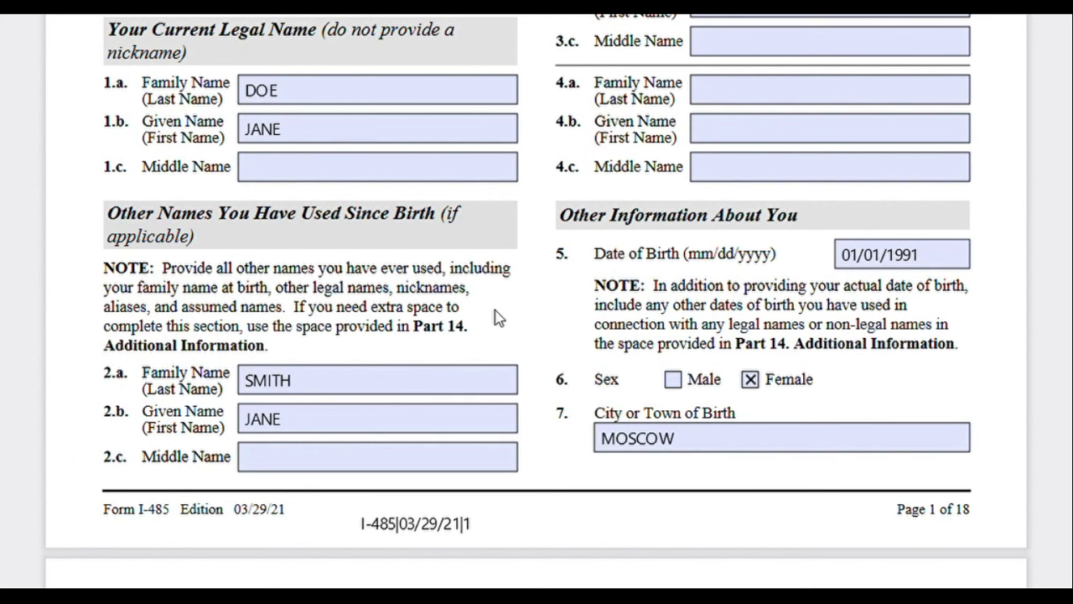
scroll(495, 316, "up", 2)
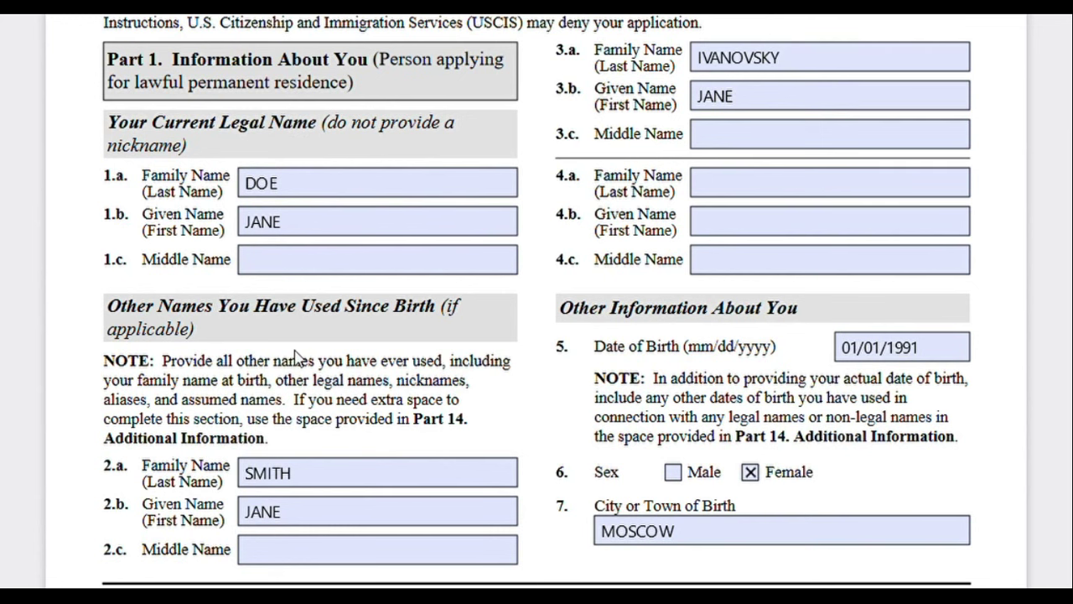
scroll(295, 352, "down", 3)
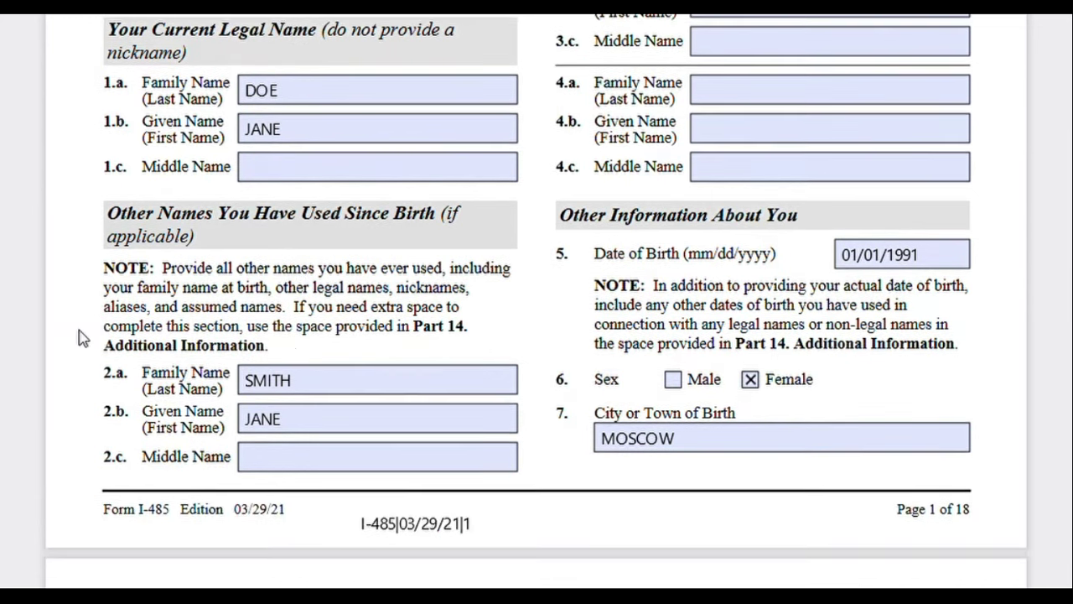
left_click(364, 423)
key("Tab")
scroll(570, 379, "up", 3)
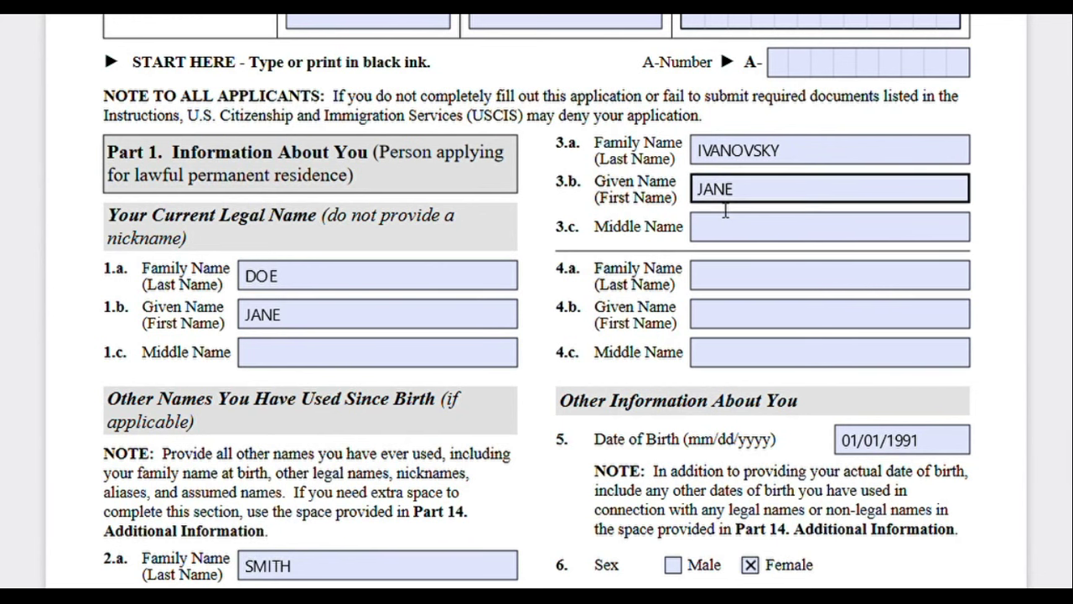
scroll(716, 217, "down", 2)
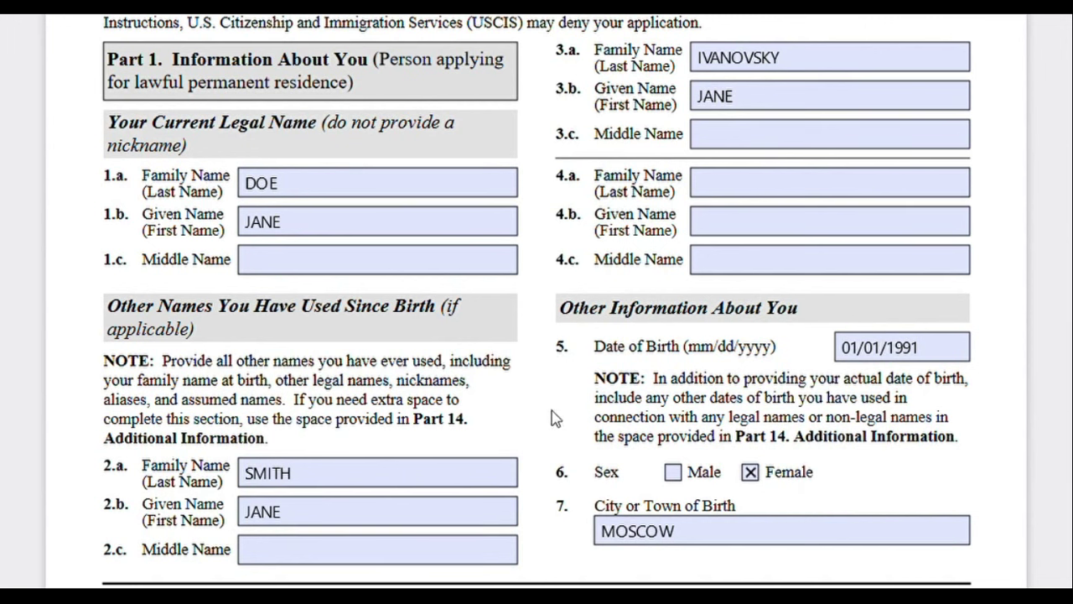
left_click_drag(111, 457, 273, 445)
left_click(276, 446)
- Review the Other Information About You items on date of birth, sex and city of birth
scroll(357, 442, "down", 2)
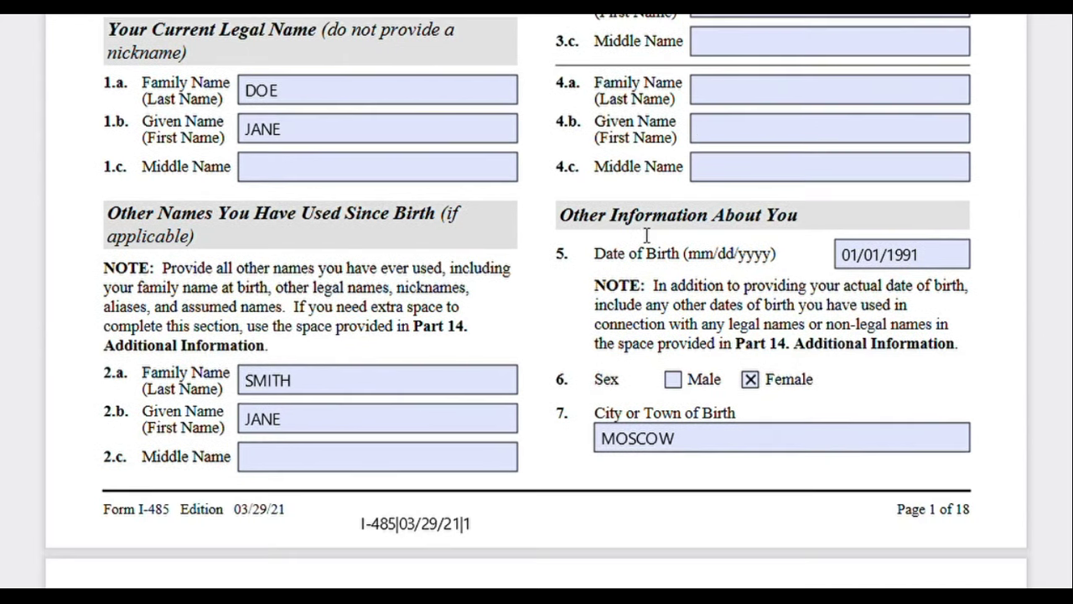
left_click(872, 264)
left_click(816, 302)
scroll(874, 323, "down", 2)
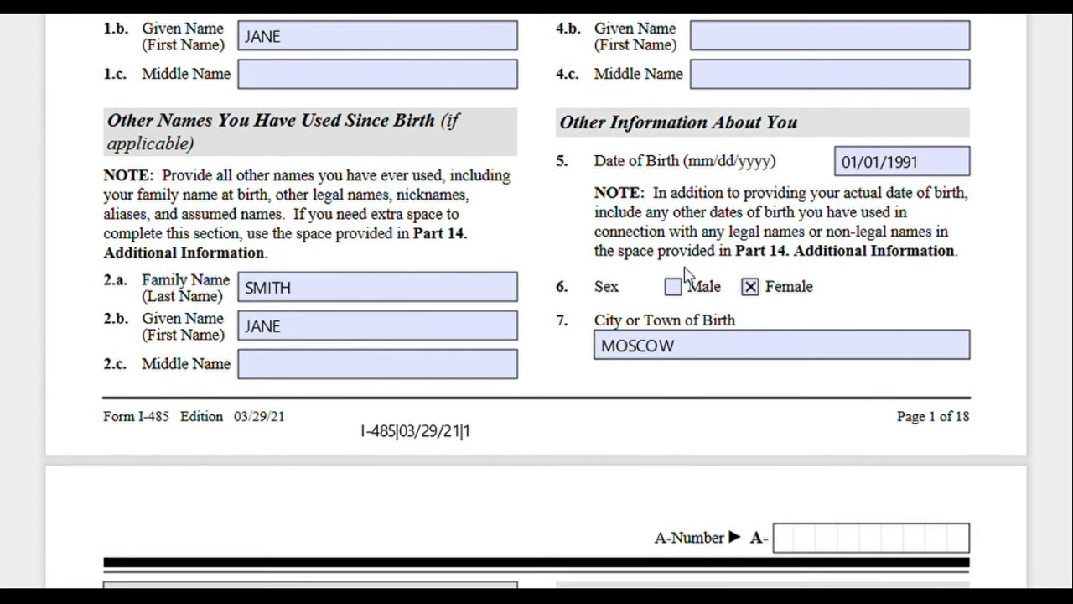
- Review items 8 to 10 on page 2, covering country of birth, citizenship and the Alien Registration Number
scroll(701, 371, "down", 2)
scroll(699, 275, "down", 6)
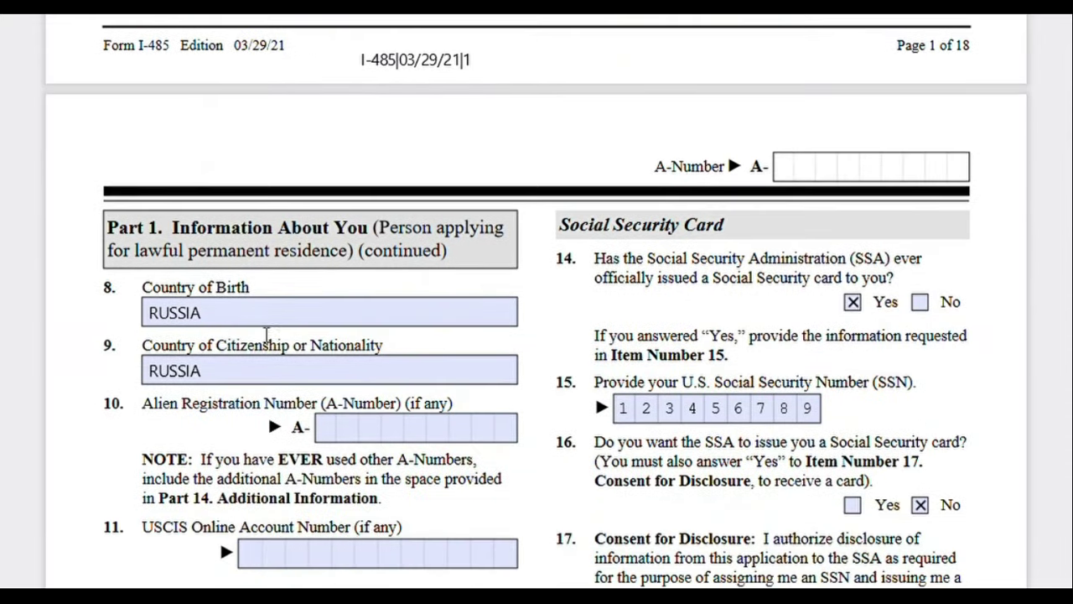
scroll(253, 318, "down", 2)
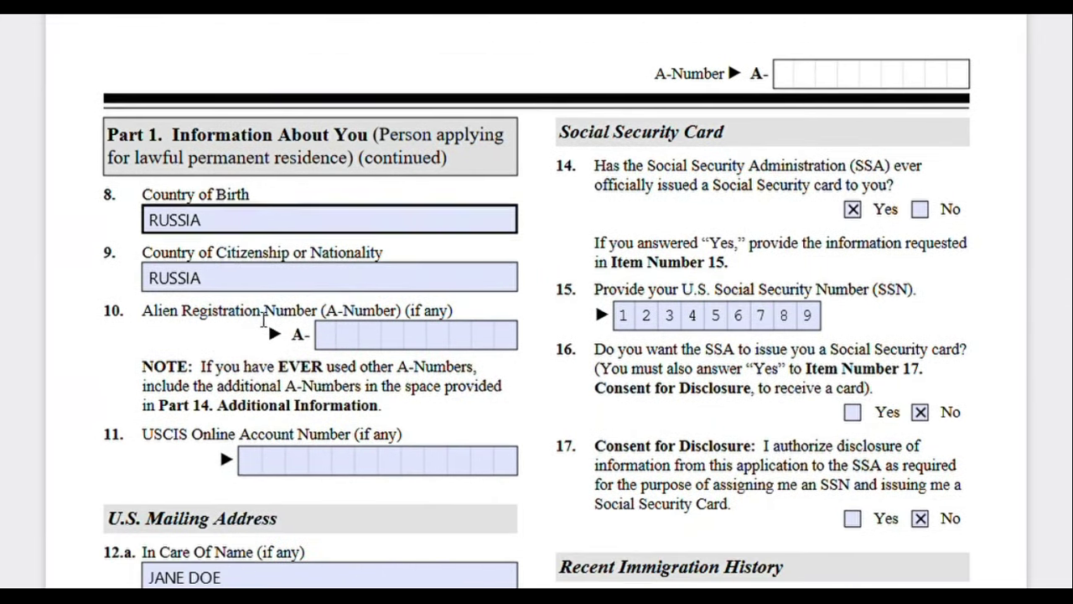
scroll(234, 298, "down", 2)
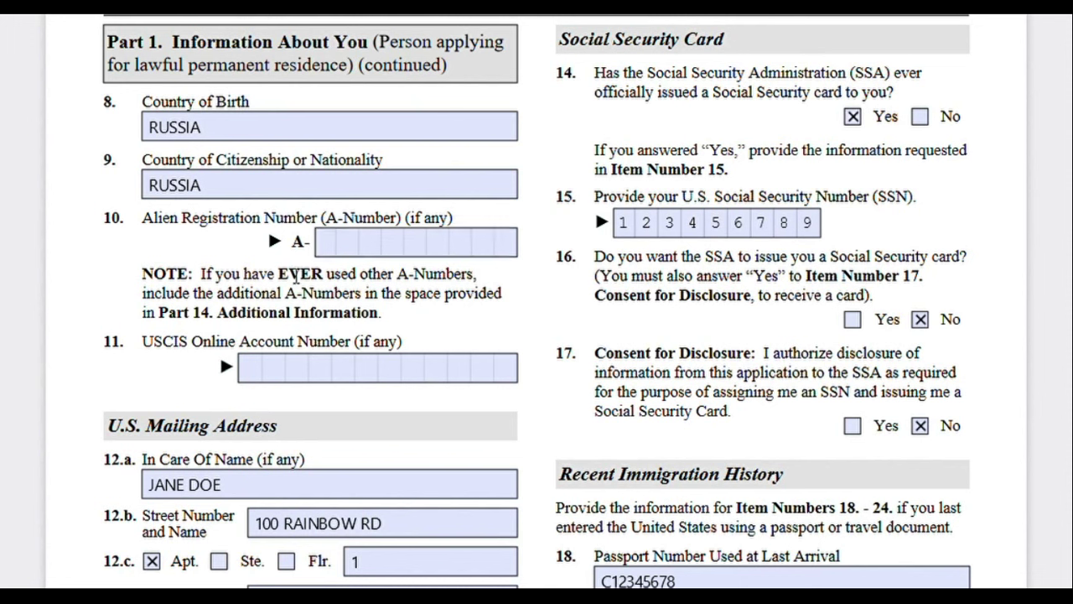
left_click(336, 250)
left_click(183, 291)
- Review the USCIS Online Account Number field and the U.S. Mailing Address entries, items 11 to 12.f
scroll(181, 286, "down", 5)
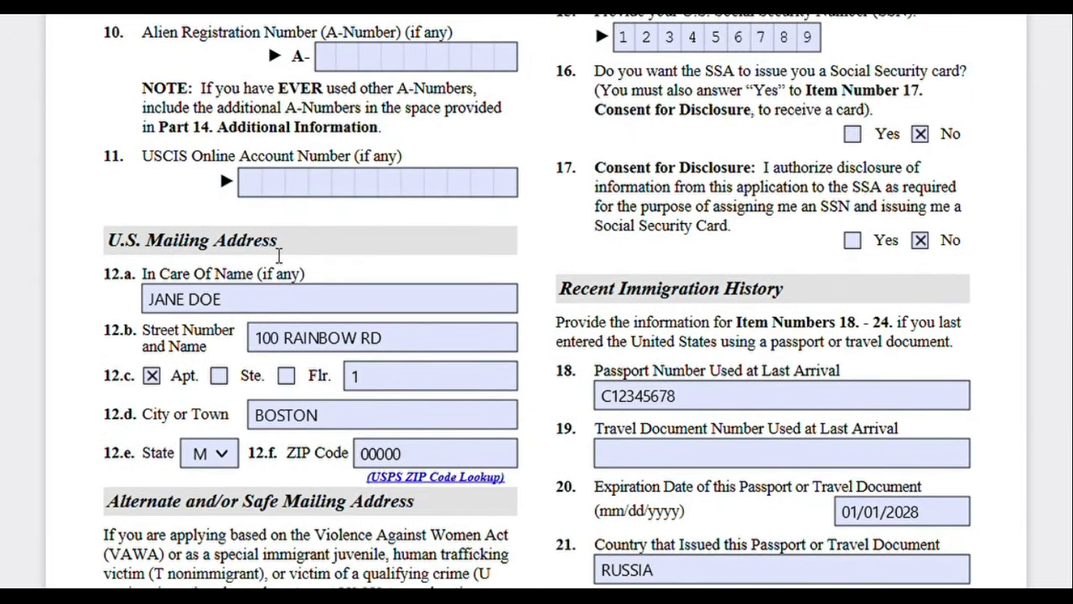
scroll(306, 274, "up", 7)
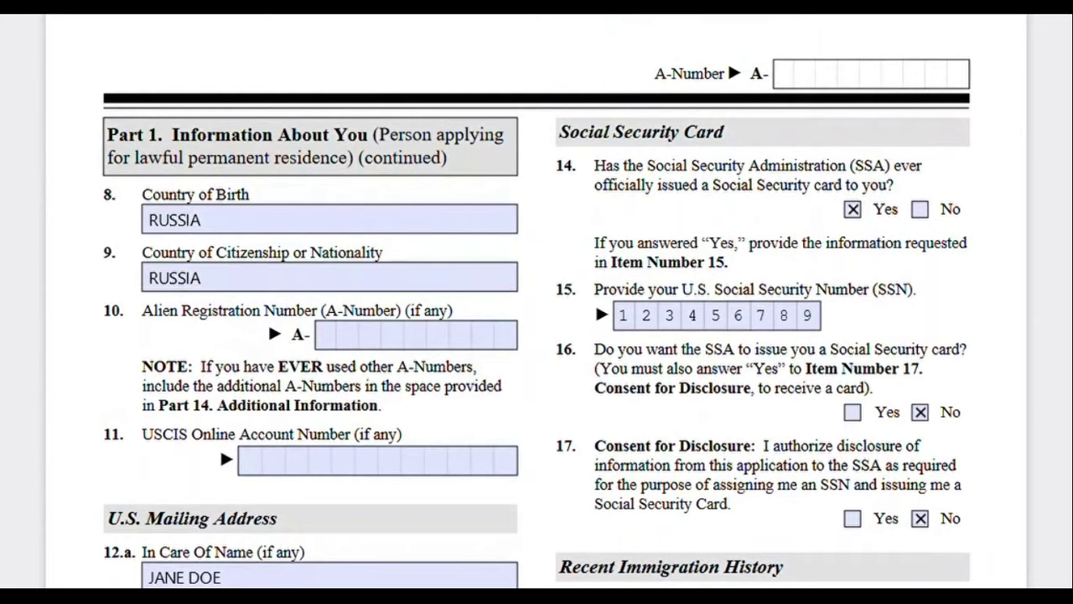
scroll(396, 474, "down", 7)
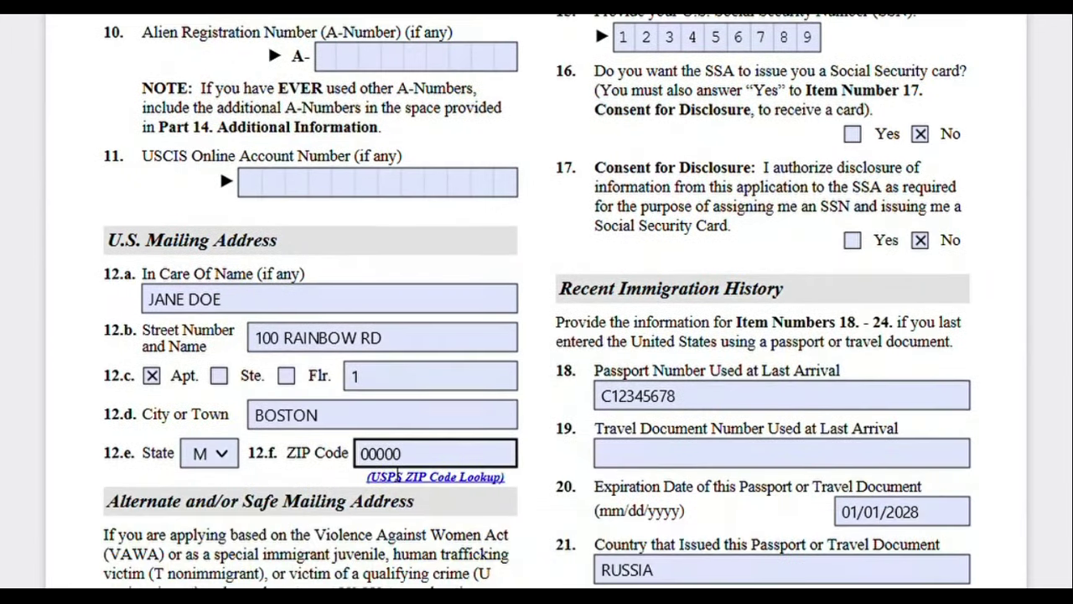
scroll(398, 475, "down", 2)
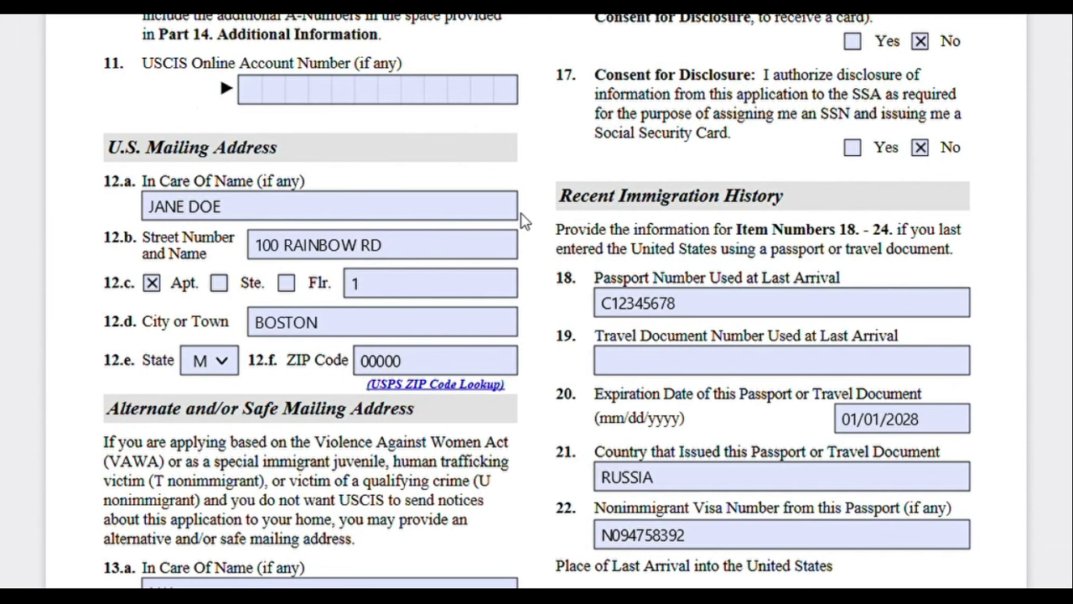
- Read the Alternate and/or Safe Mailing Address instructions and check the In Care Of Name entry in item 13.a
scroll(409, 251, "down", 3)
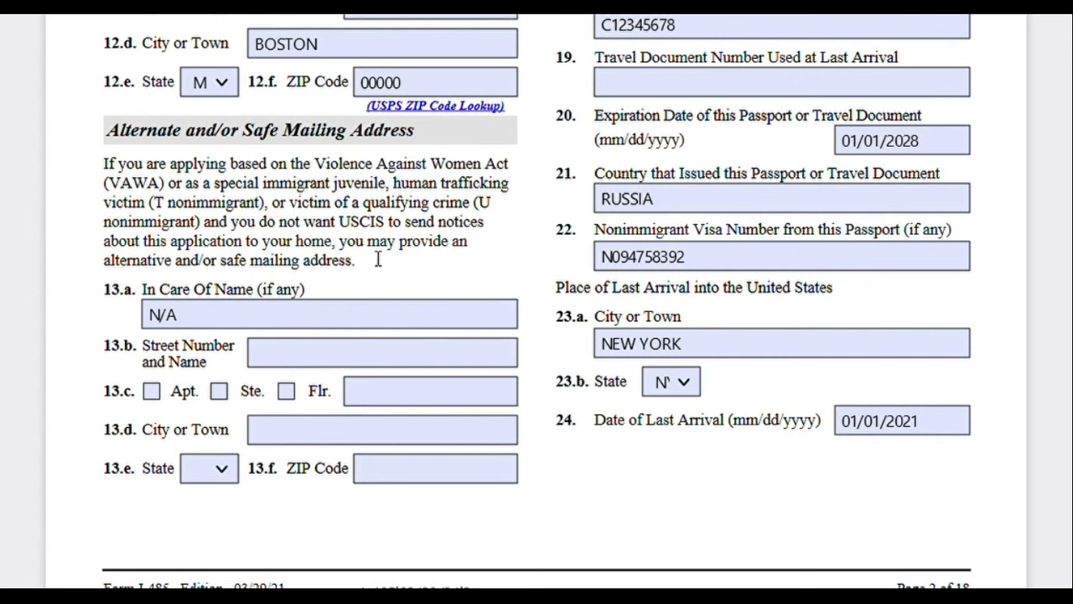
left_click(211, 322)
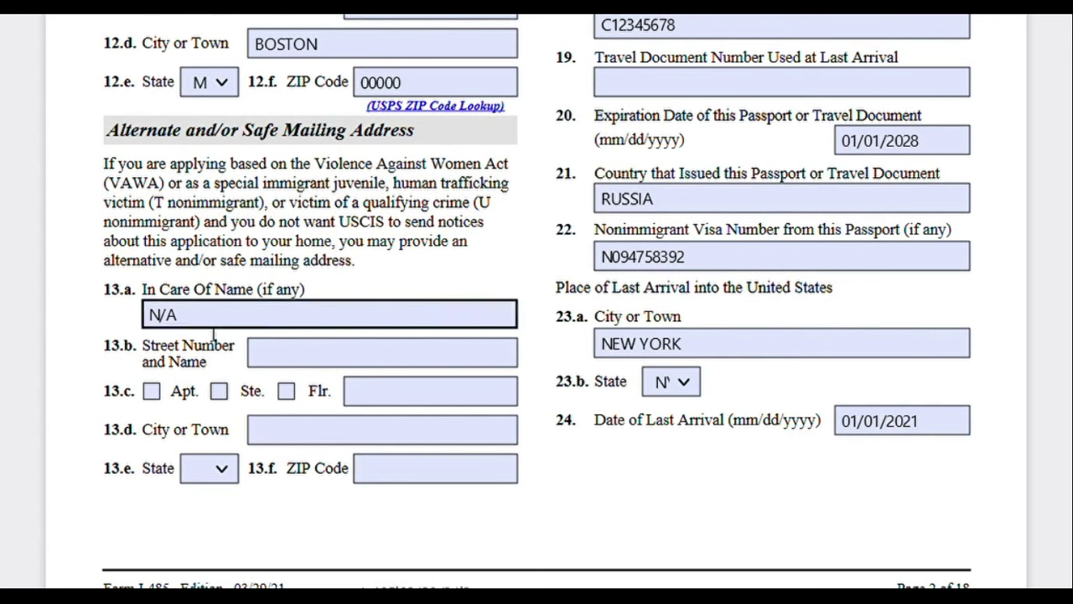
left_click(130, 356)
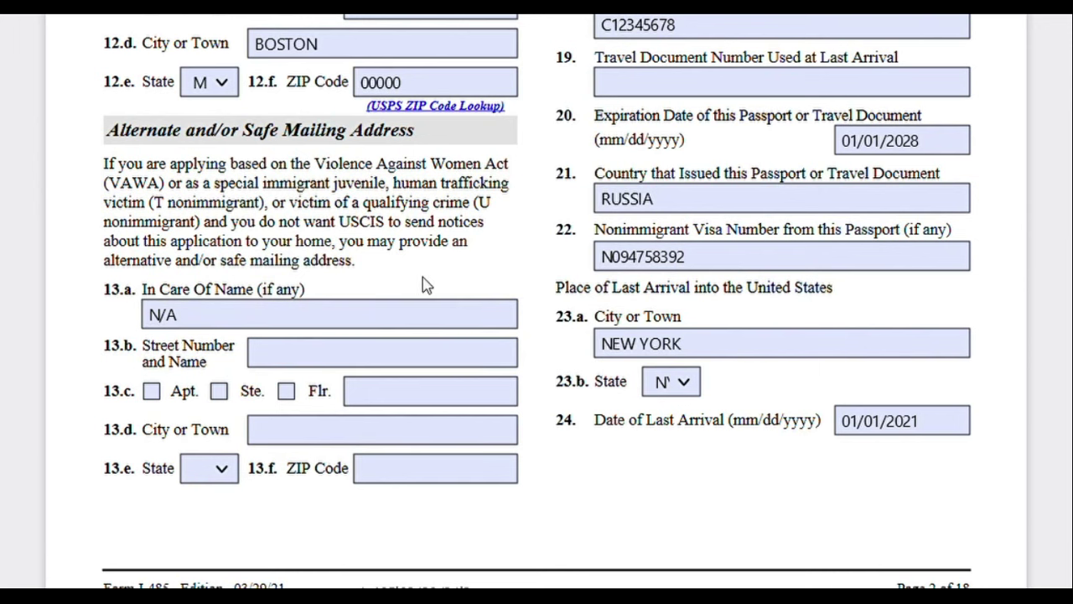
- Review the Social Security Card section, items 14 to 17, covering the issued card, the SSN, the card request and Consent for Disclosure
scroll(575, 239, "up", 10)
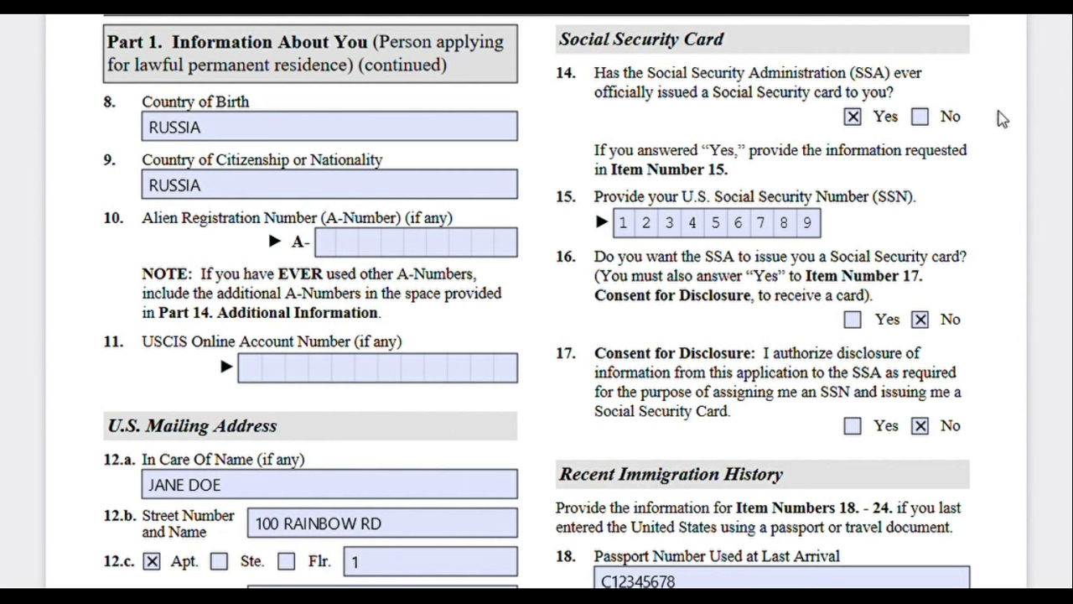
scroll(826, 140, "down", 3)
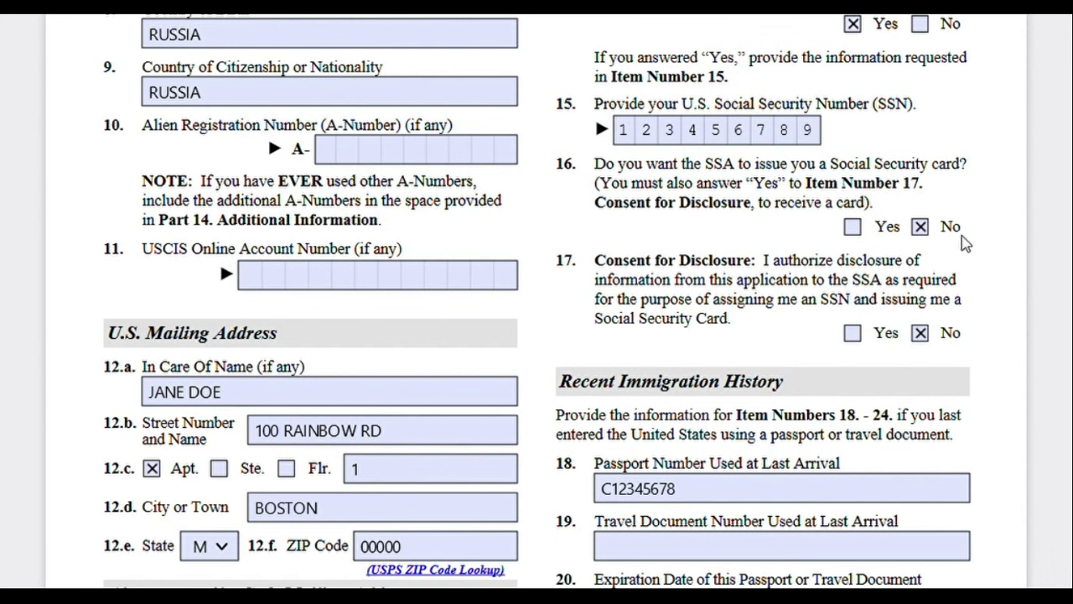
scroll(988, 283, "up", 2)
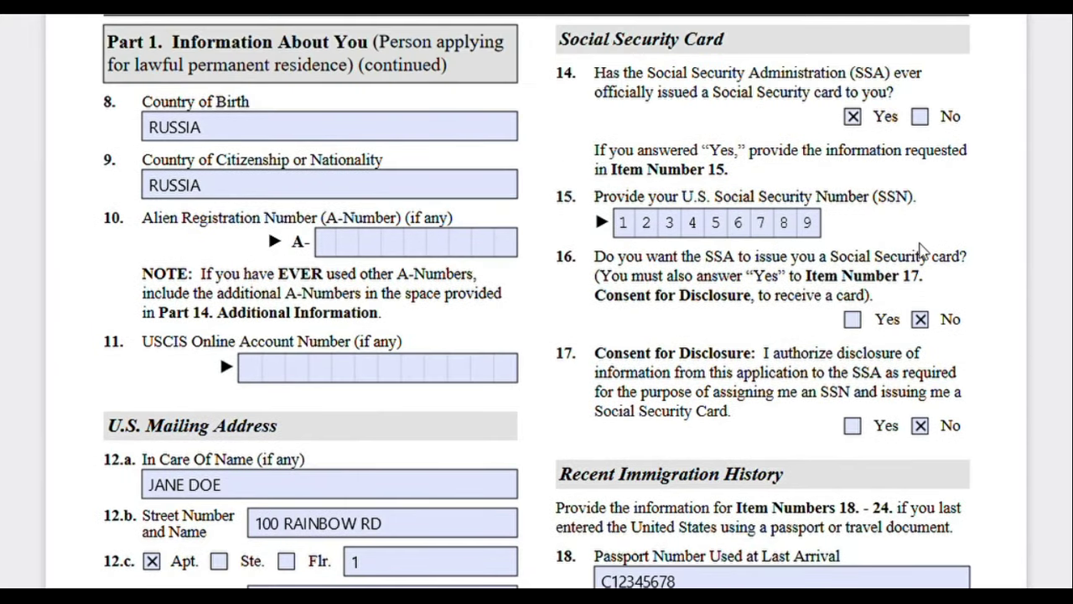
scroll(918, 245, "down", 2)
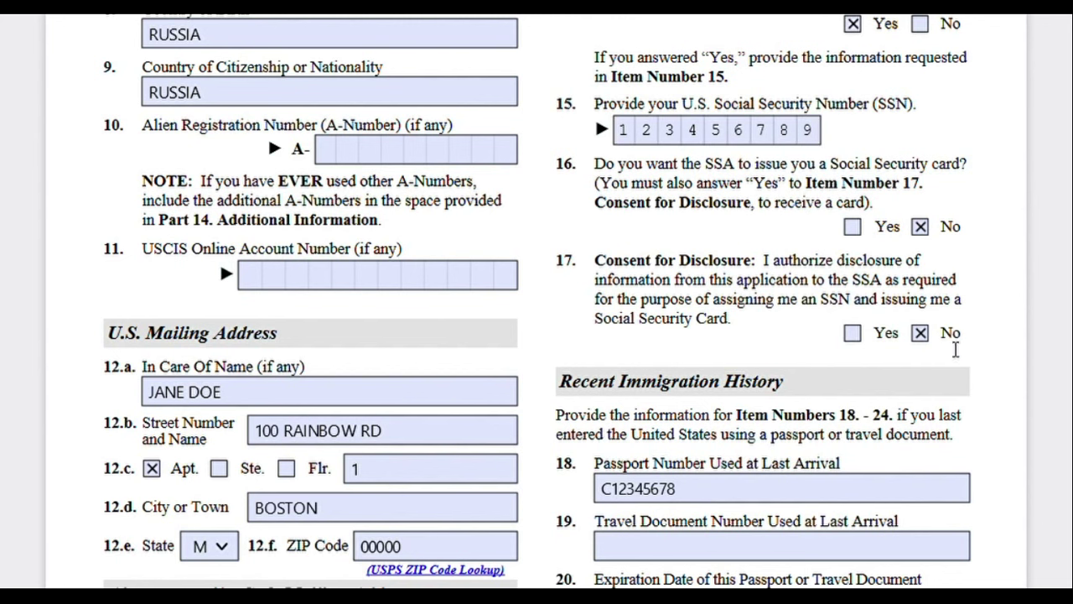
scroll(972, 294, "up", 2)
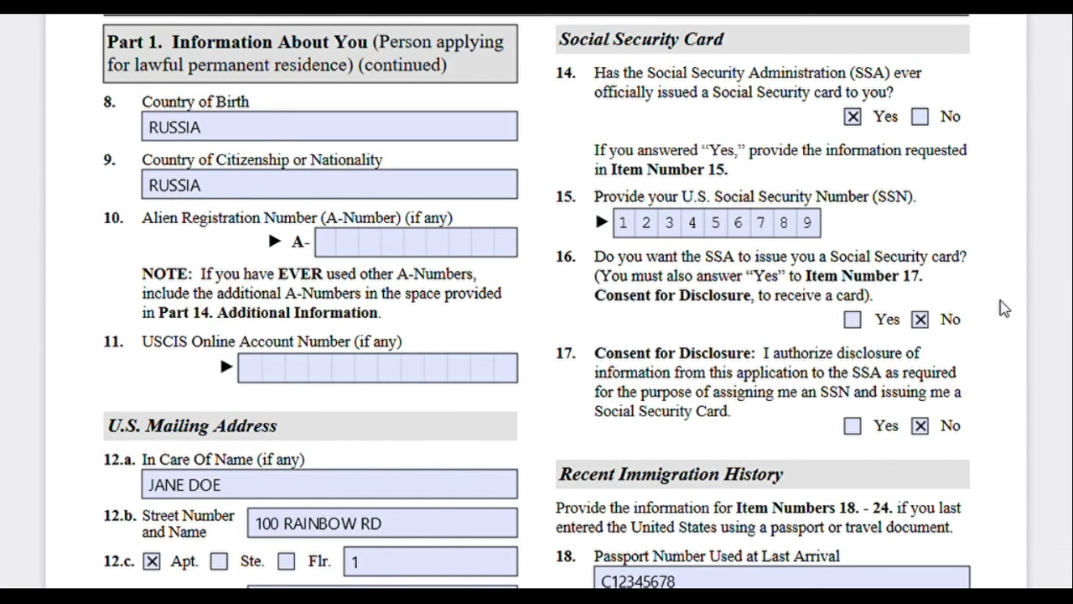
- Read the Recent Immigration History instruction on when to provide the information for Item Numbers 18 to 24
scroll(1006, 332, "down", 3)
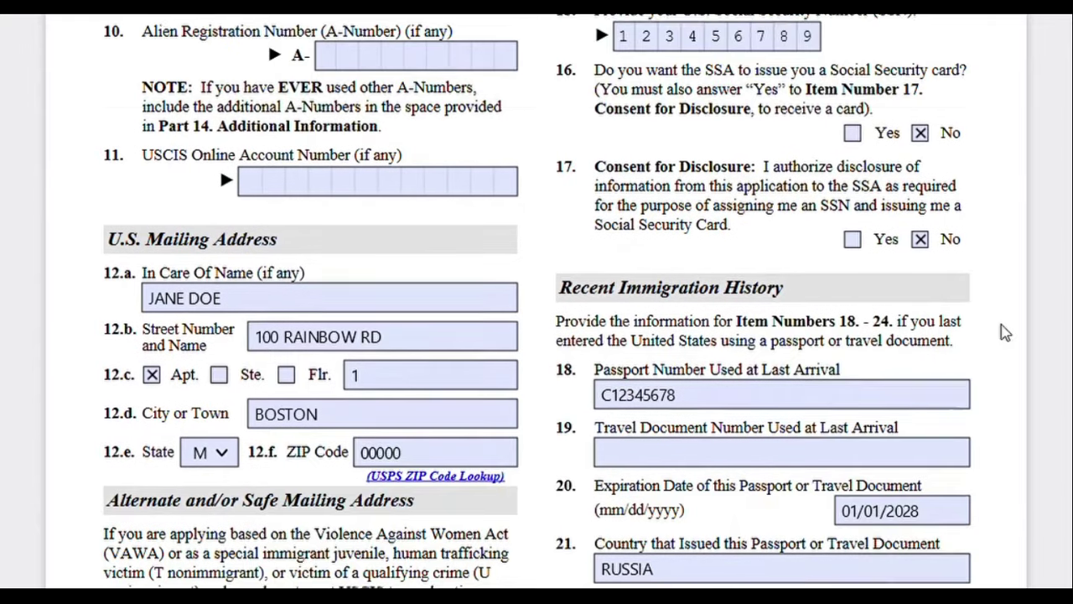
scroll(1006, 332, "down", 3)
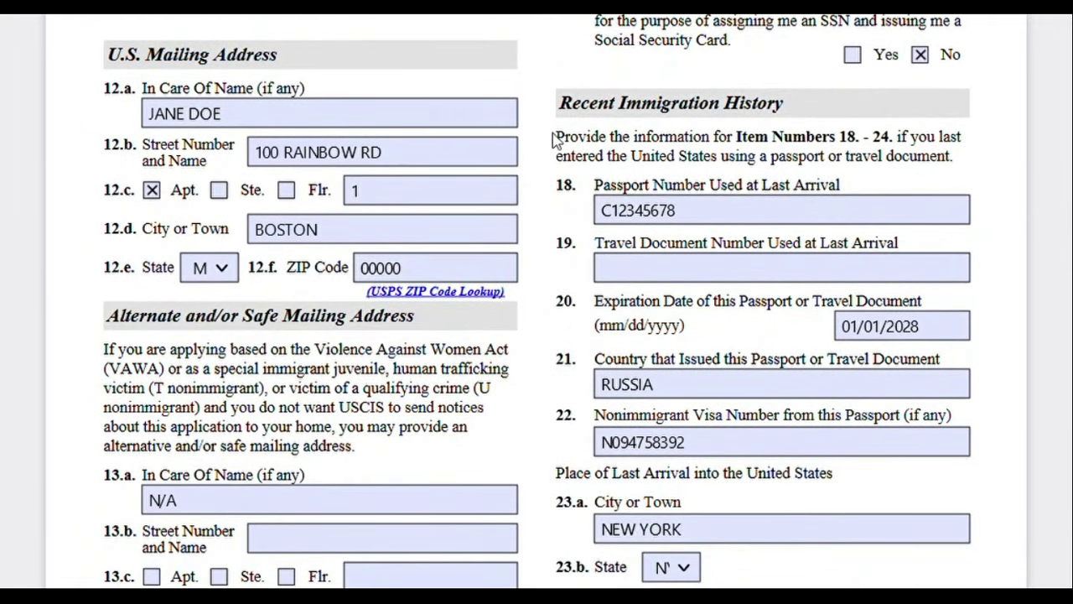
left_click_drag(556, 137, 961, 170)
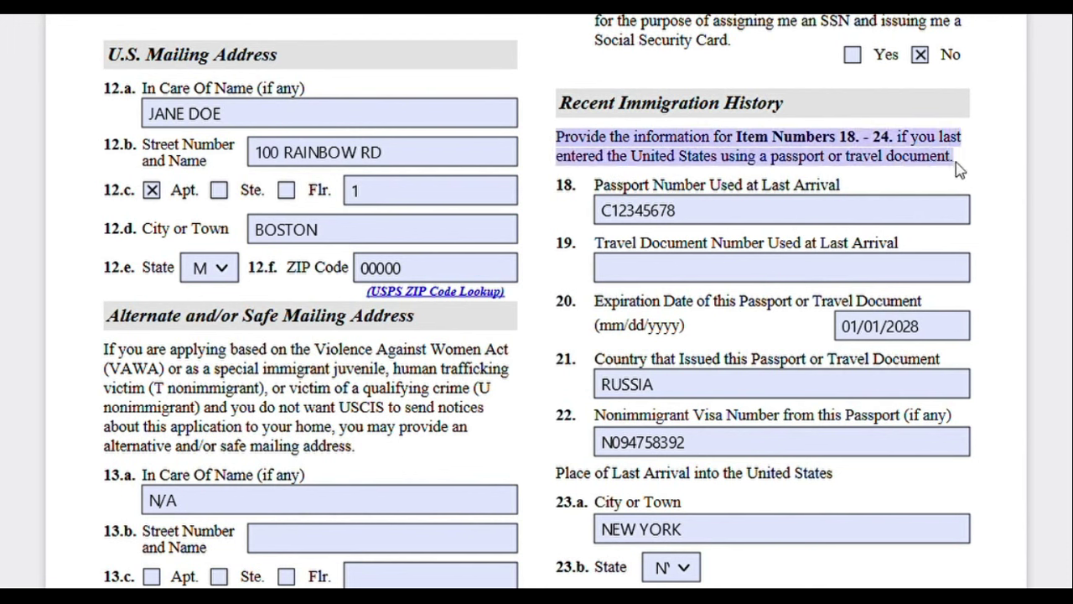
left_click(955, 167)
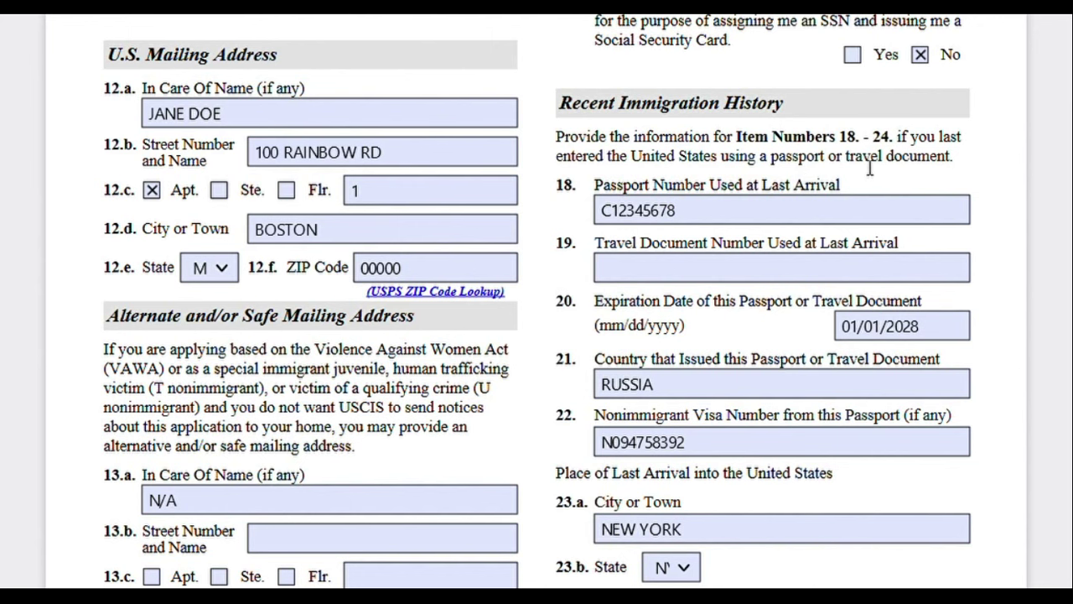
- Review items 18 to 24 on the passport or travel document, nonimmigrant visa number, and place and date of last arrival
scroll(869, 173, "down", 3)
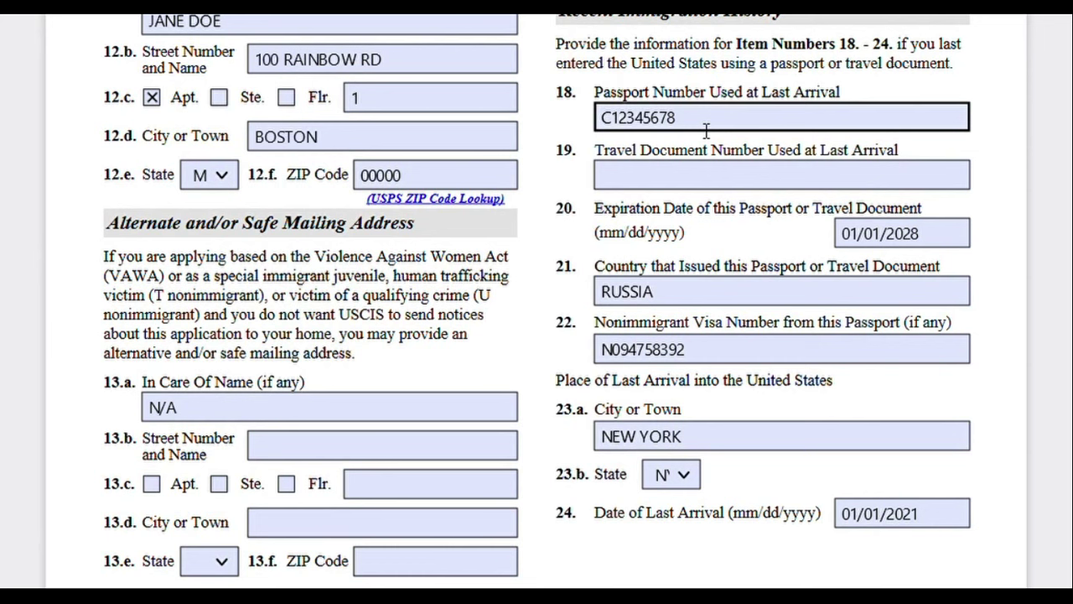
left_click(717, 175)
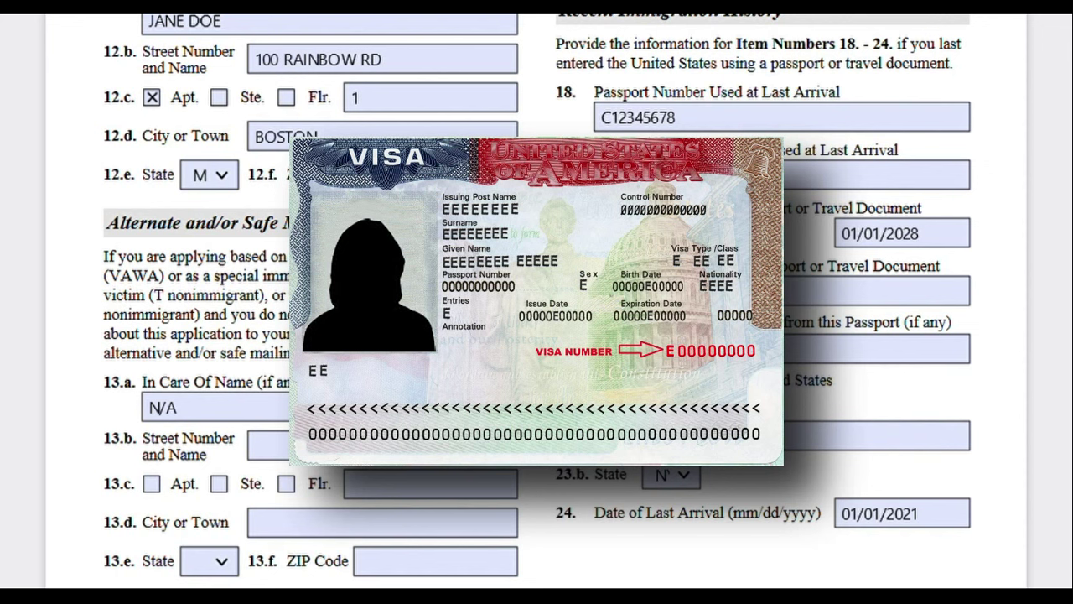
scroll(735, 391, "down", 3)
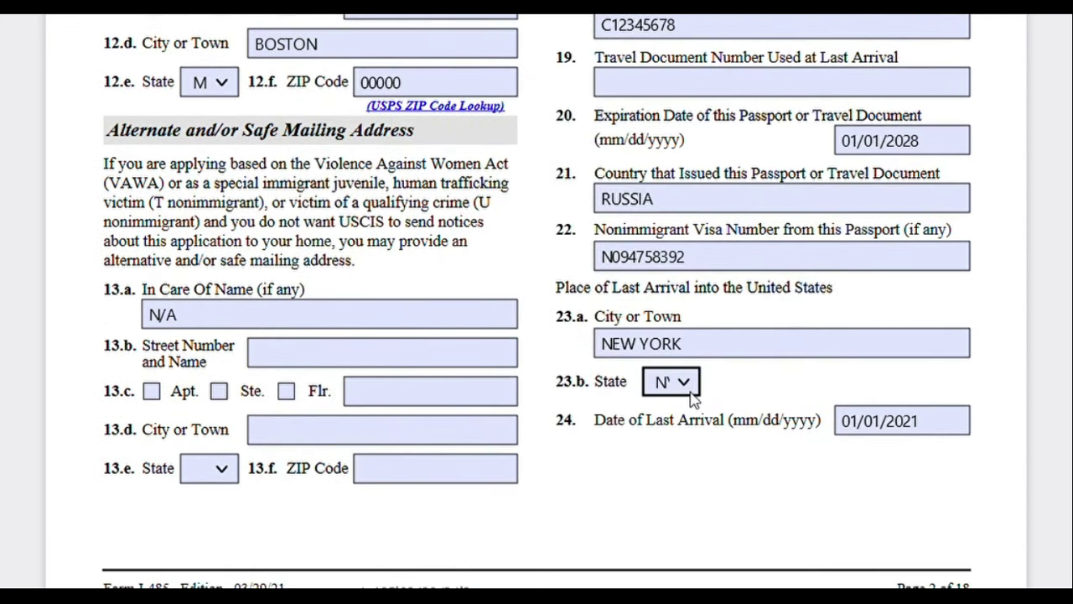
scroll(838, 448, "down", 10)
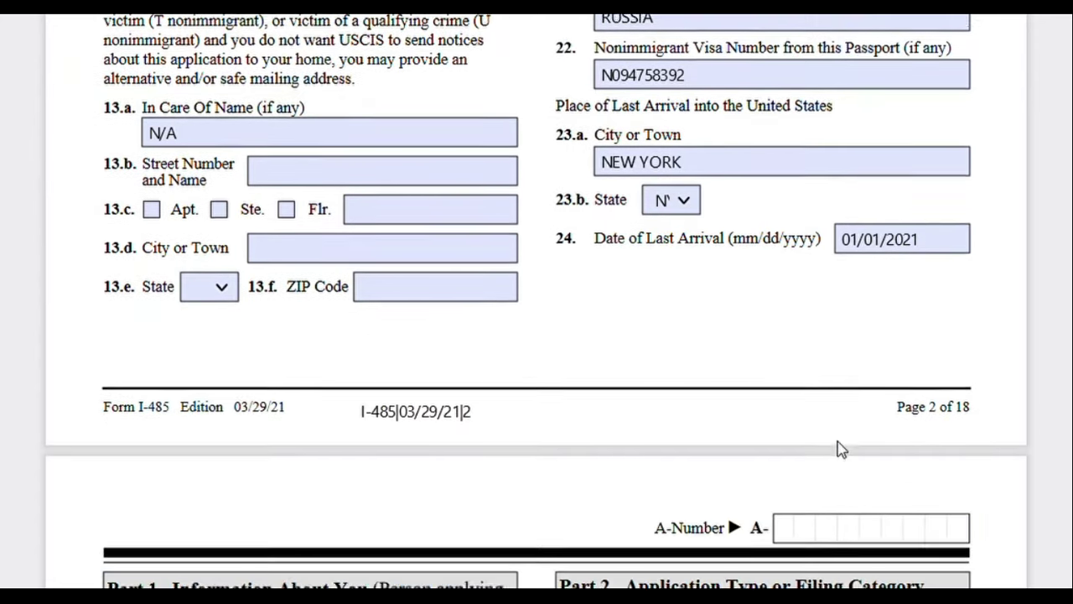
scroll(838, 447, "up", 12)
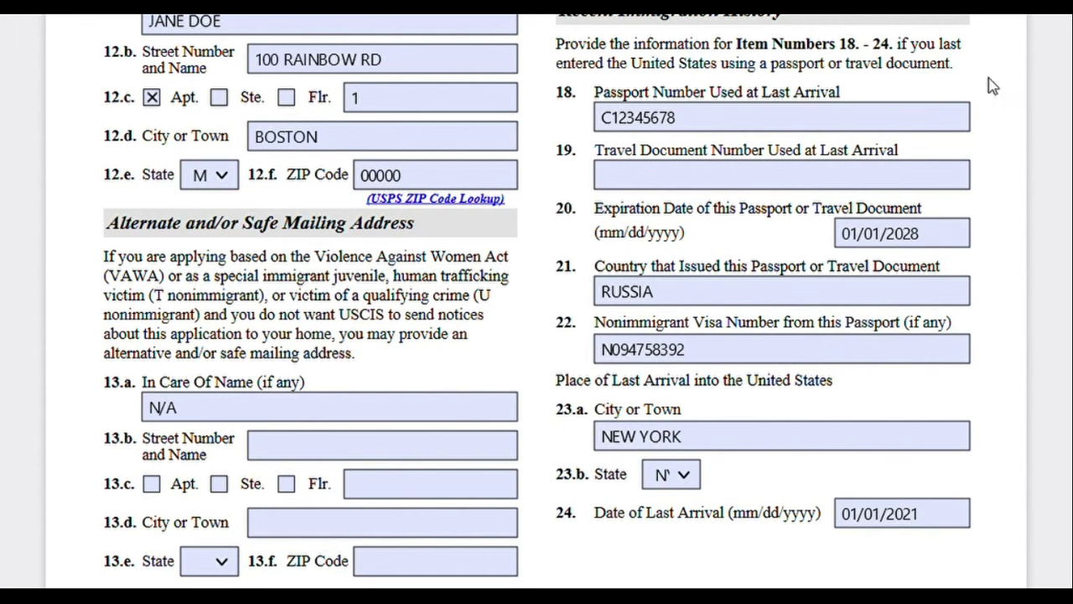
- Compare the Passport Number and Travel Document Number fields used at last arrival, items 18 and 19
left_click(717, 121)
left_click(594, 132)
left_click(598, 119)
left_click(721, 140)
left_click(713, 122)
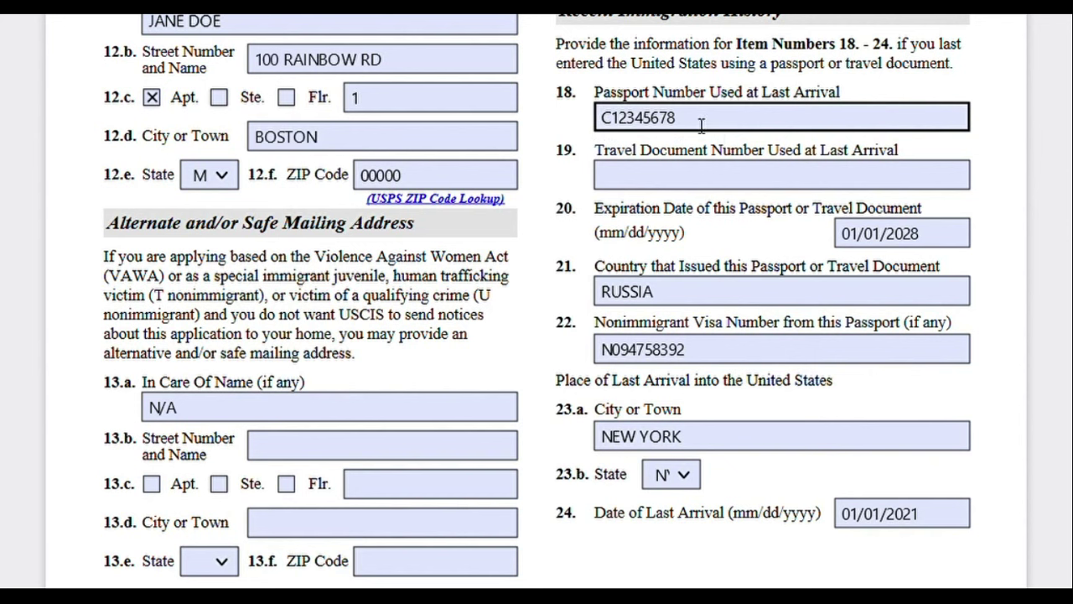
left_click(696, 186)
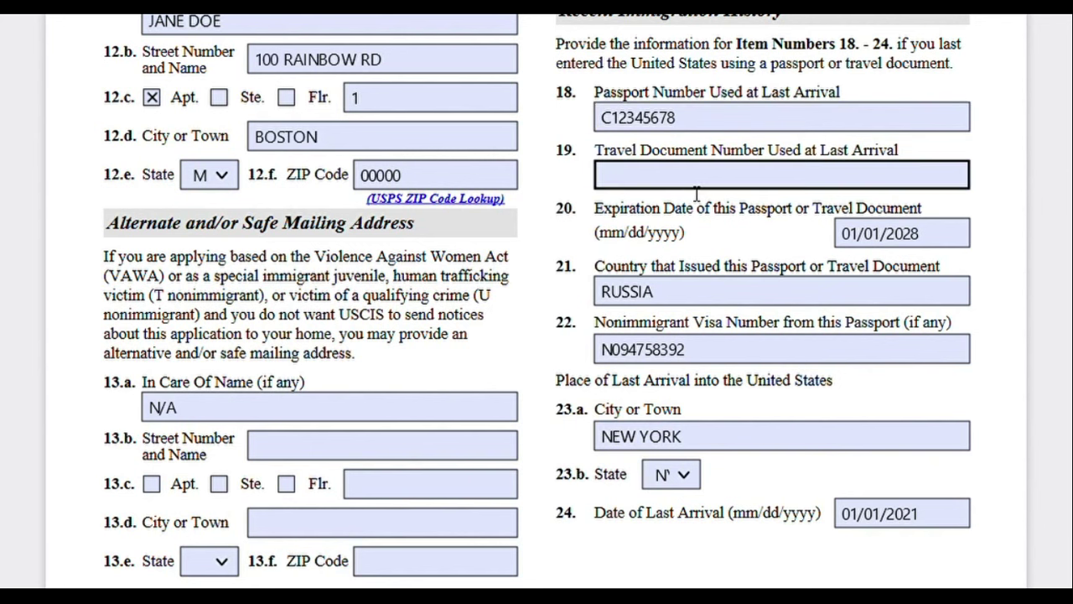
left_click(710, 123)
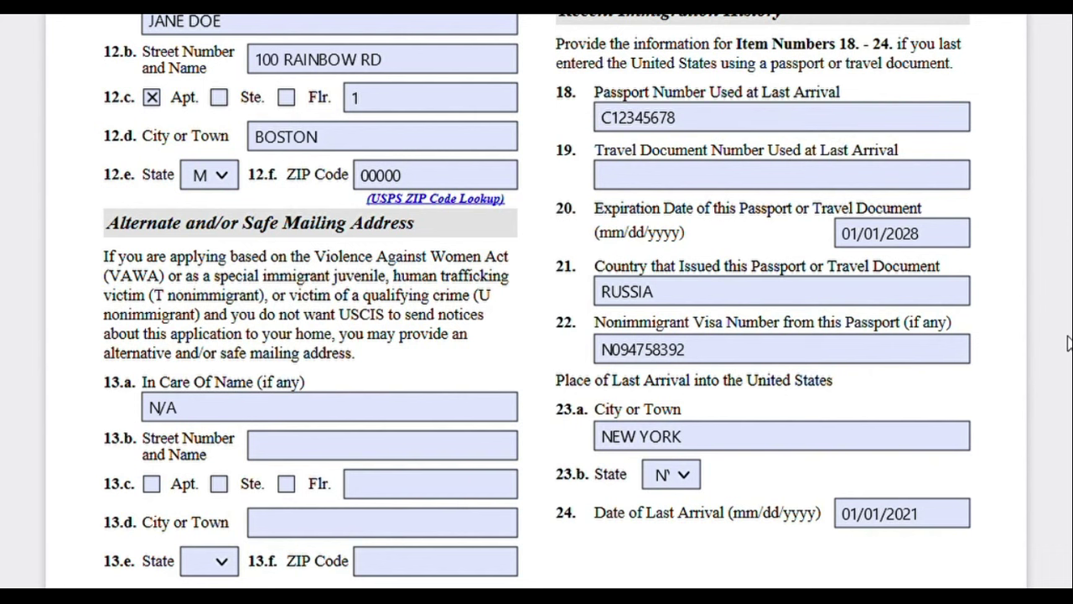
- Review items 25.a to 25.d on page 3, covering the manner of last arrival in the United States
scroll(1013, 276, "down", 10)
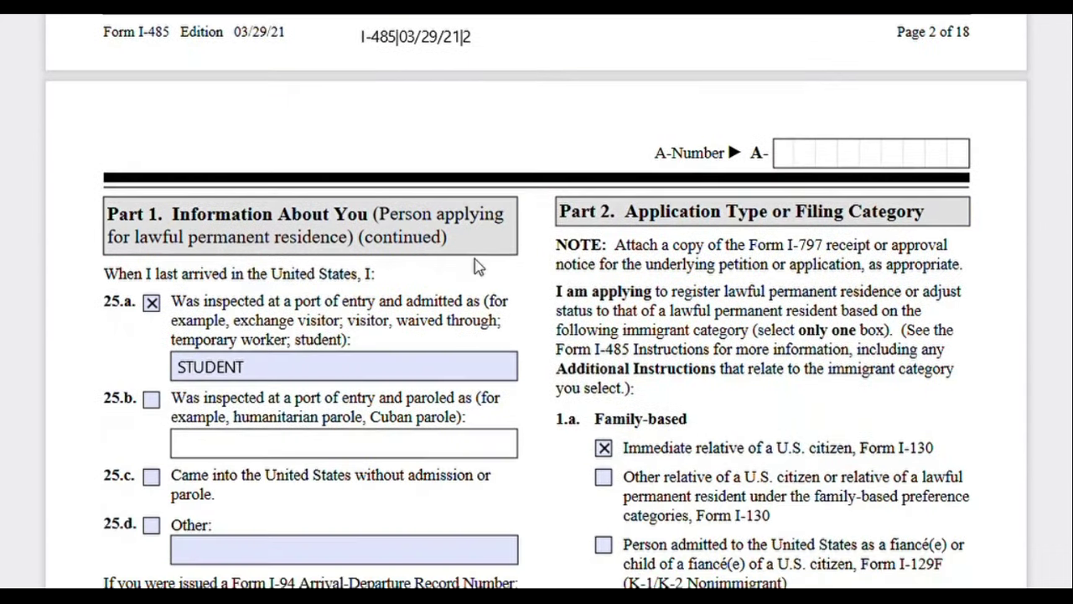
scroll(475, 267, "down", 2)
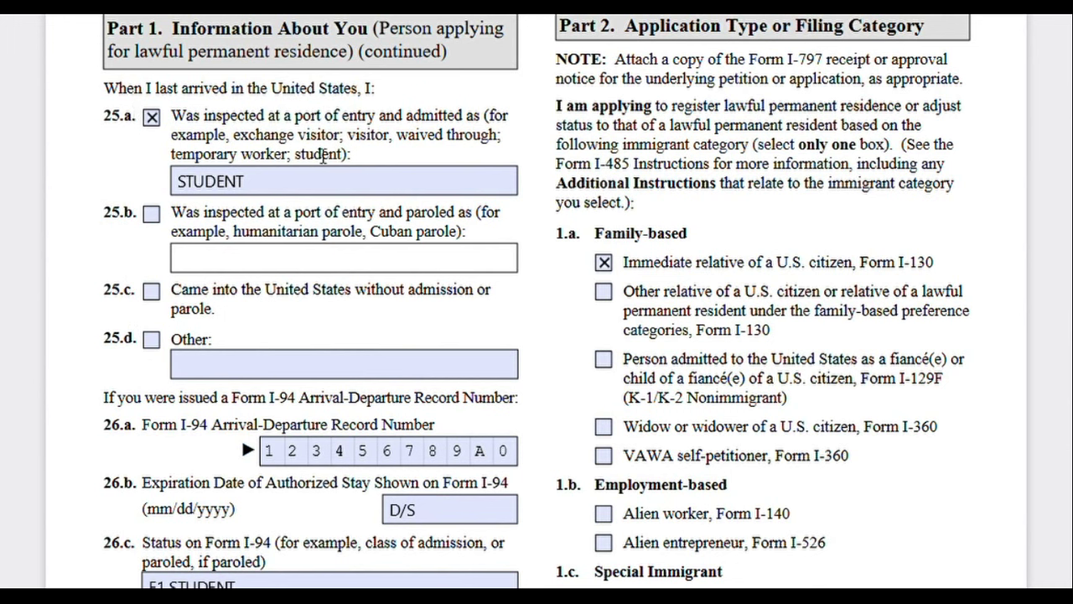
left_click(282, 186)
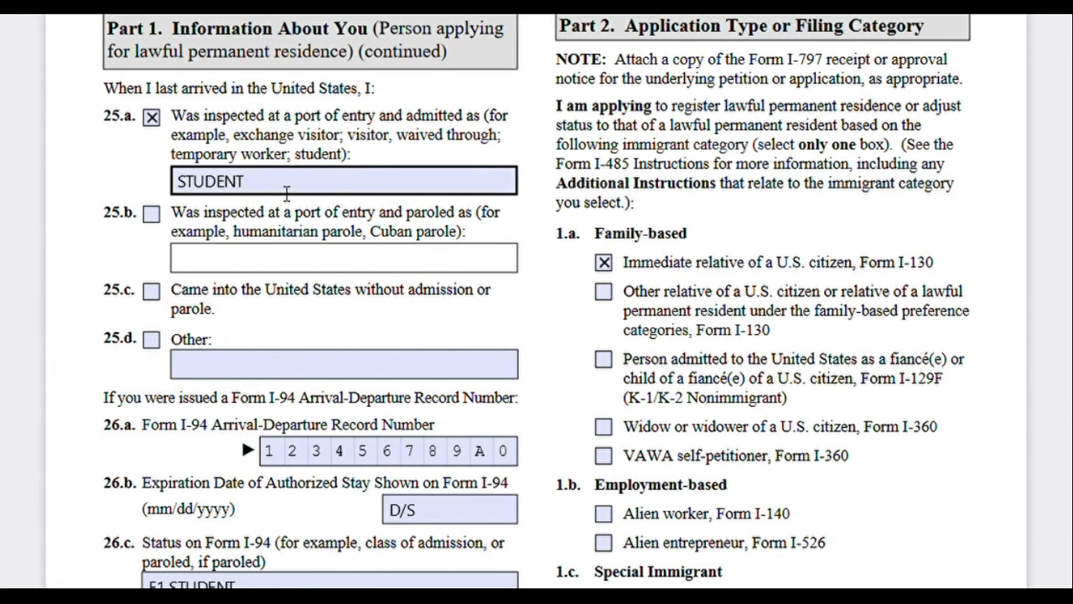
scroll(286, 193, "down", 1)
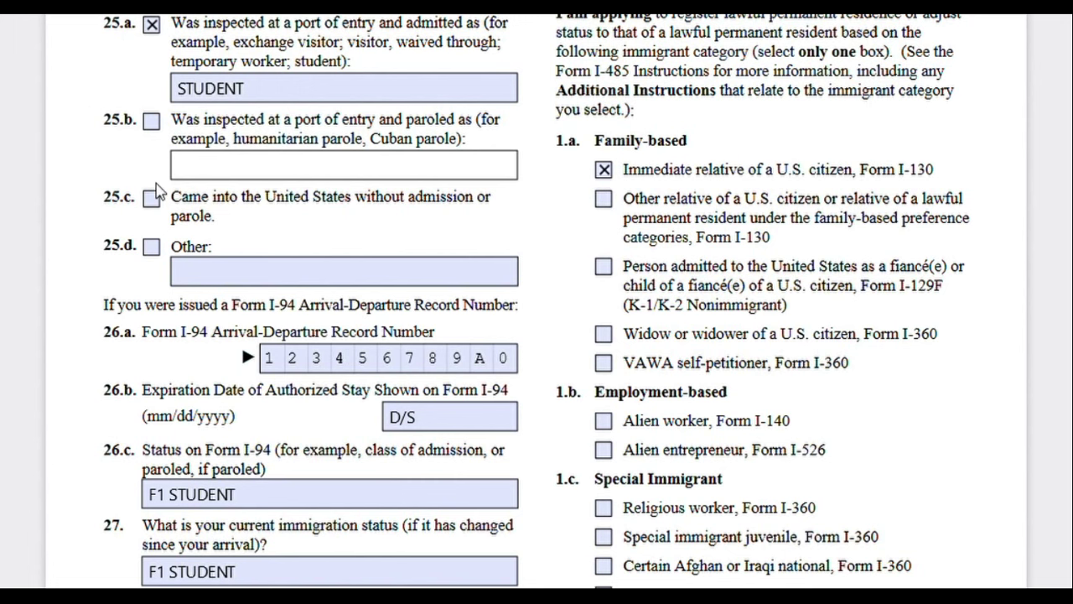
- Review the Form I-94 Arrival-Departure Record Number and the expiration date of authorized stay, items 26.a and 26.b
scroll(155, 191, "down", 3)
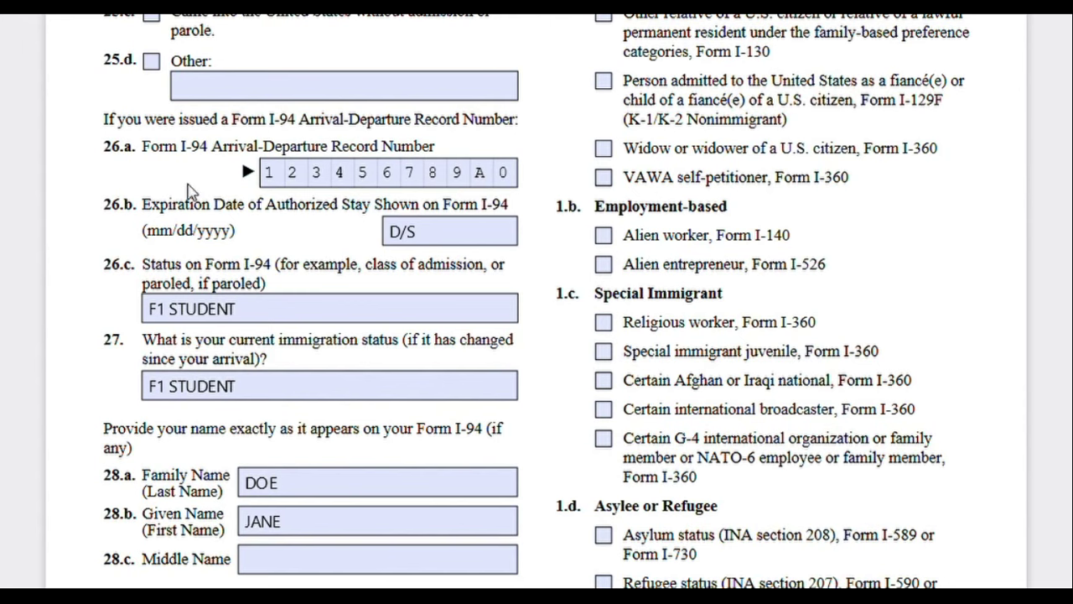
scroll(232, 162, "down", 2)
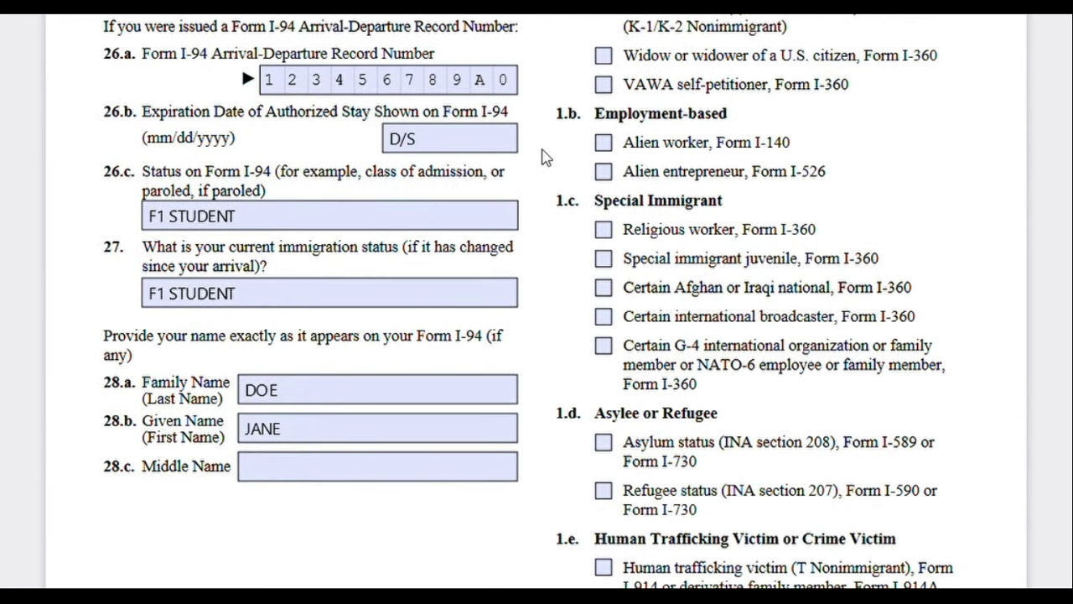
scroll(546, 202, "up", 2)
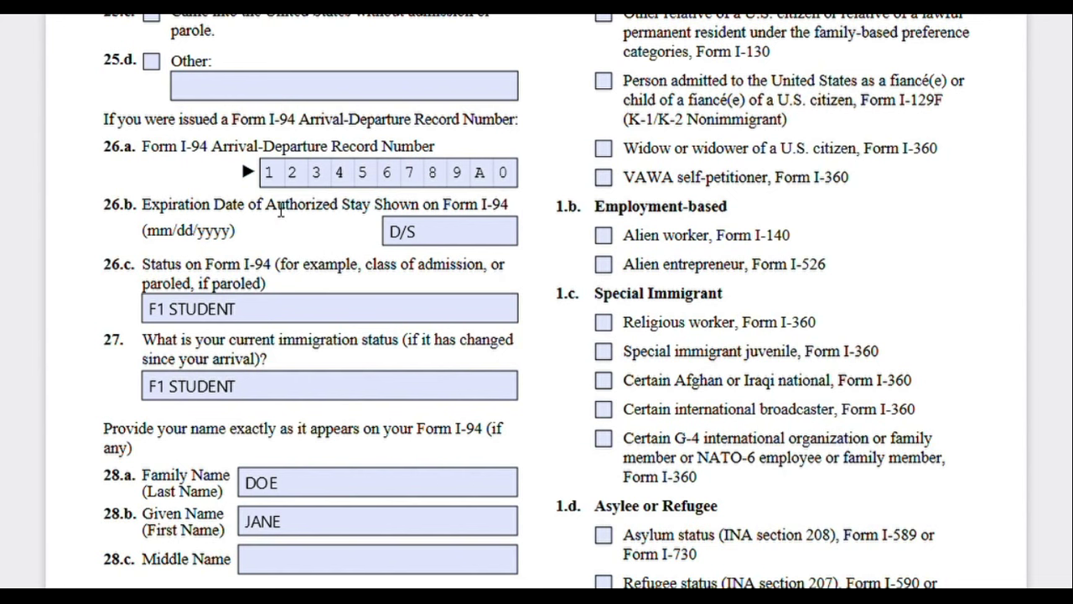
- Examine item 26.c, highlighting parts of its wording on the status, class of admission or parole shown on Form I-94
scroll(281, 209, "down", 3)
left_click_drag(153, 176, 285, 180)
left_click(287, 181)
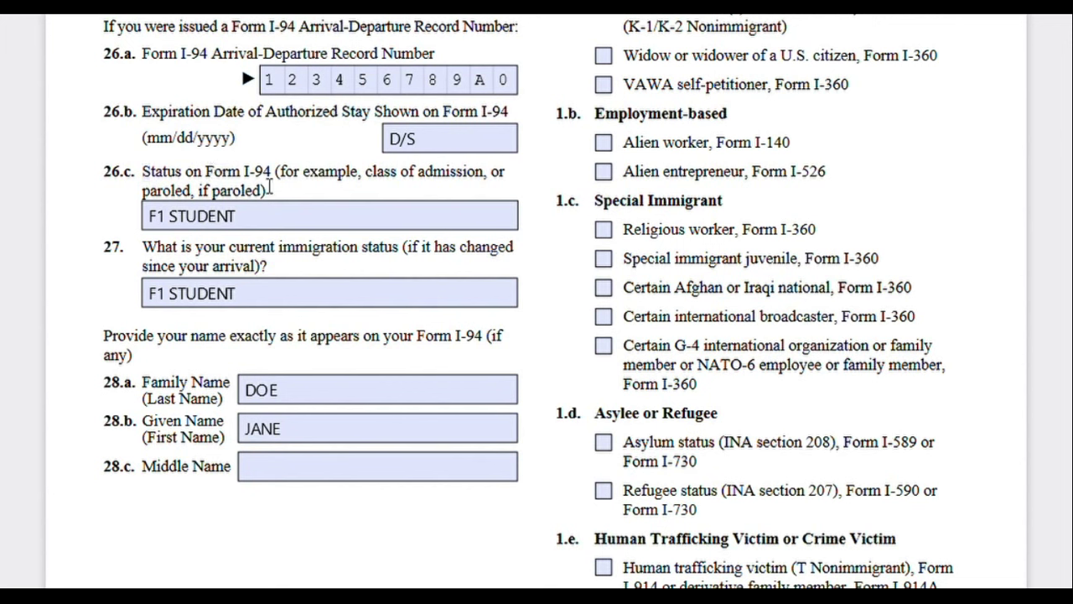
double_click(379, 183)
left_click_drag(424, 180, 495, 171)
left_click(492, 184)
left_click(244, 214)
- Try OUT OF STATUS and VISA OVERSTAY as sample answers for the current immigration status in item 27
scroll(135, 264, "down", 2)
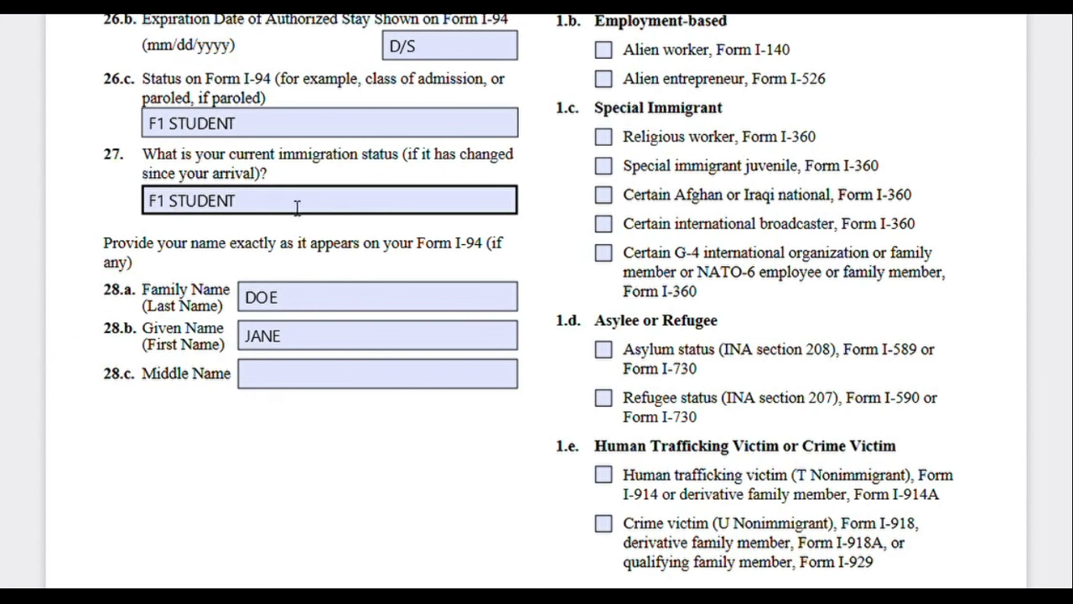
left_click_drag(297, 207, 144, 201)
type("OU")
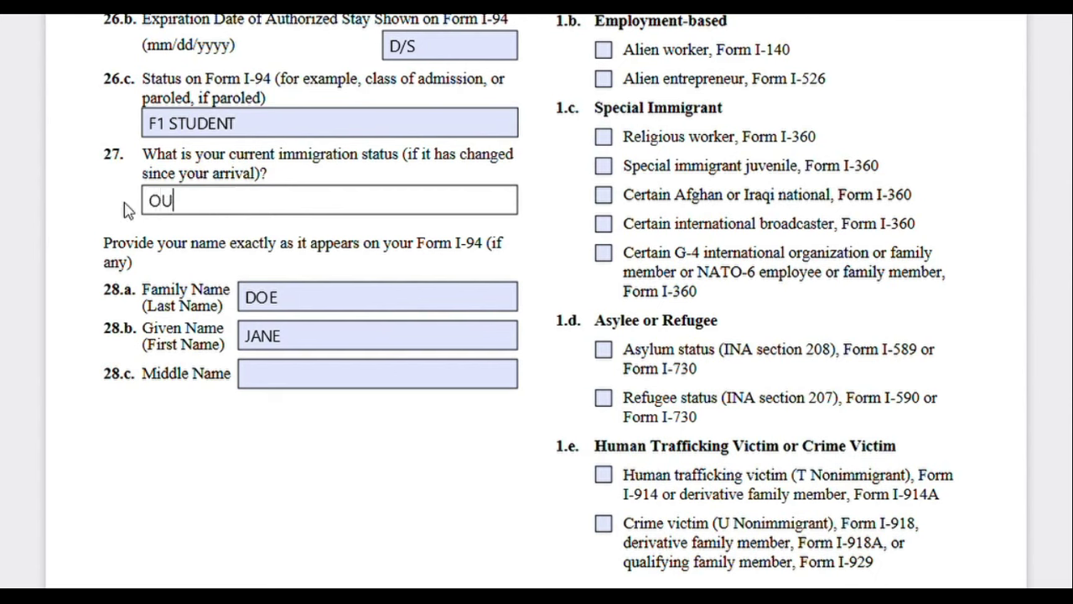
type("T OF STATUS")
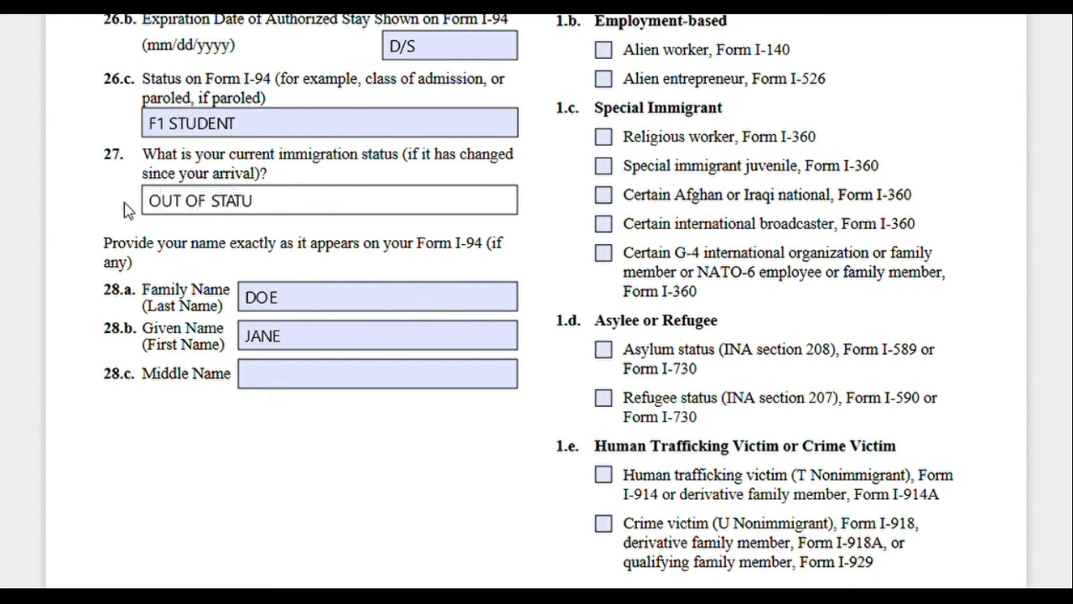
left_click(125, 210)
left_click_drag(288, 206, 25, 197)
type("VISA OVERSTAY")
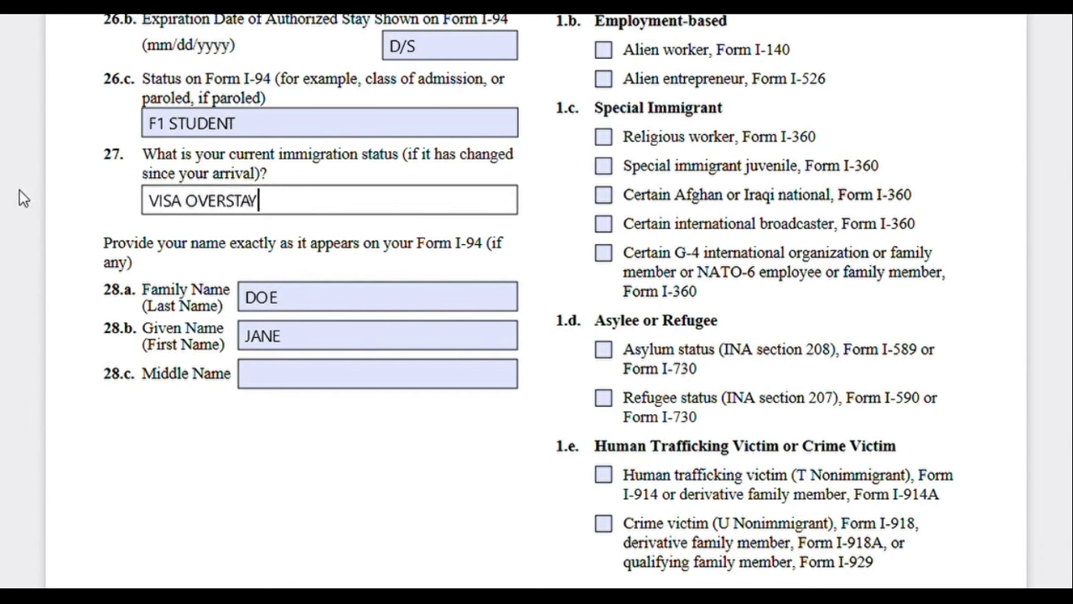
left_click(23, 198)
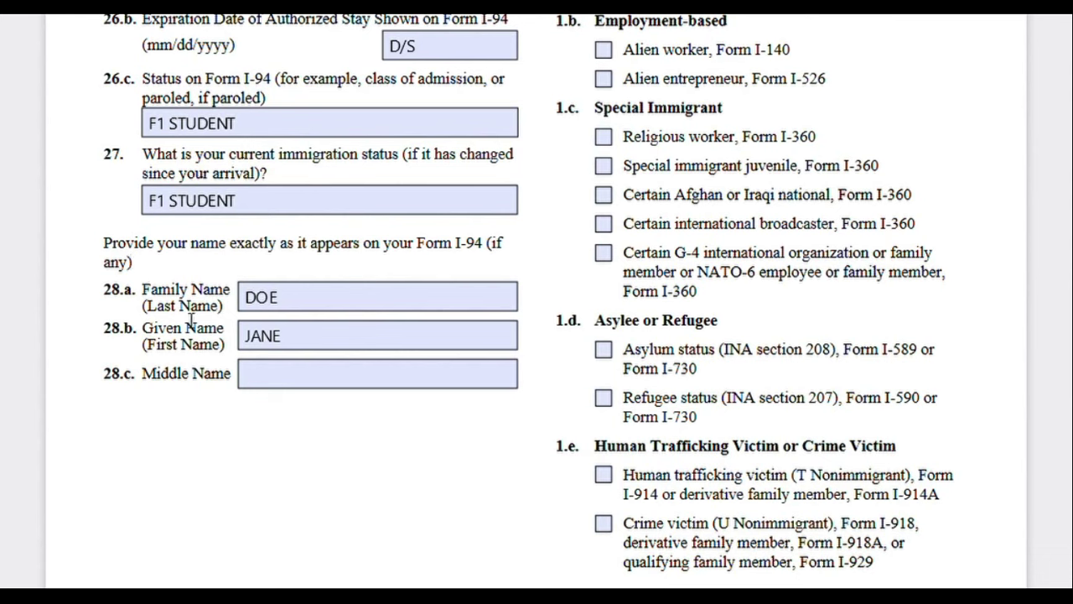
- Read the Part 2 note on attaching the Form I-797 notice and the Family-based options under item 1.a
scroll(293, 279, "up", 10)
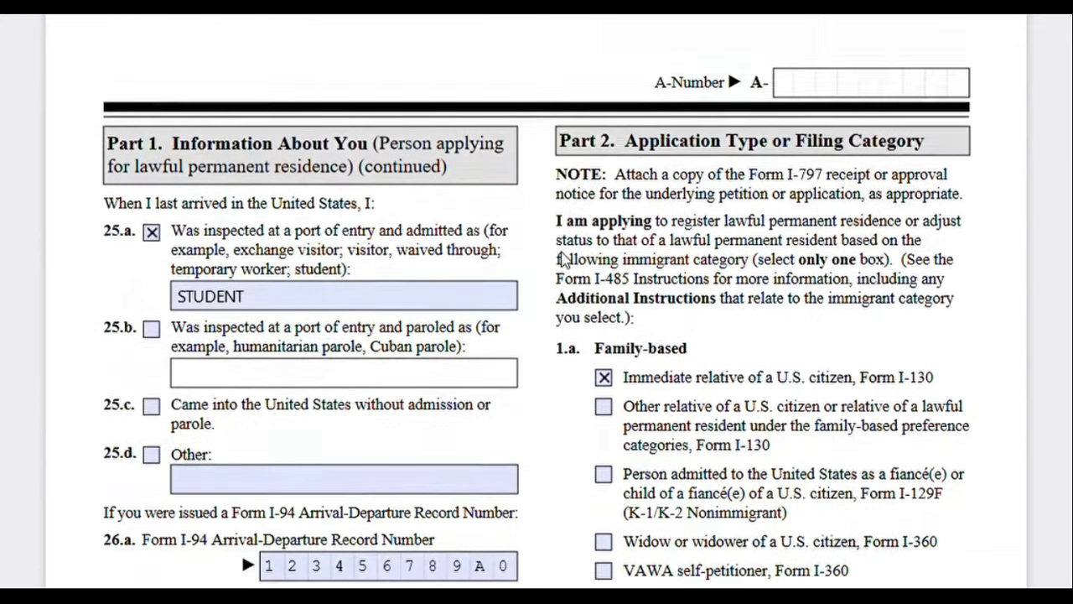
scroll(564, 261, "down", 2)
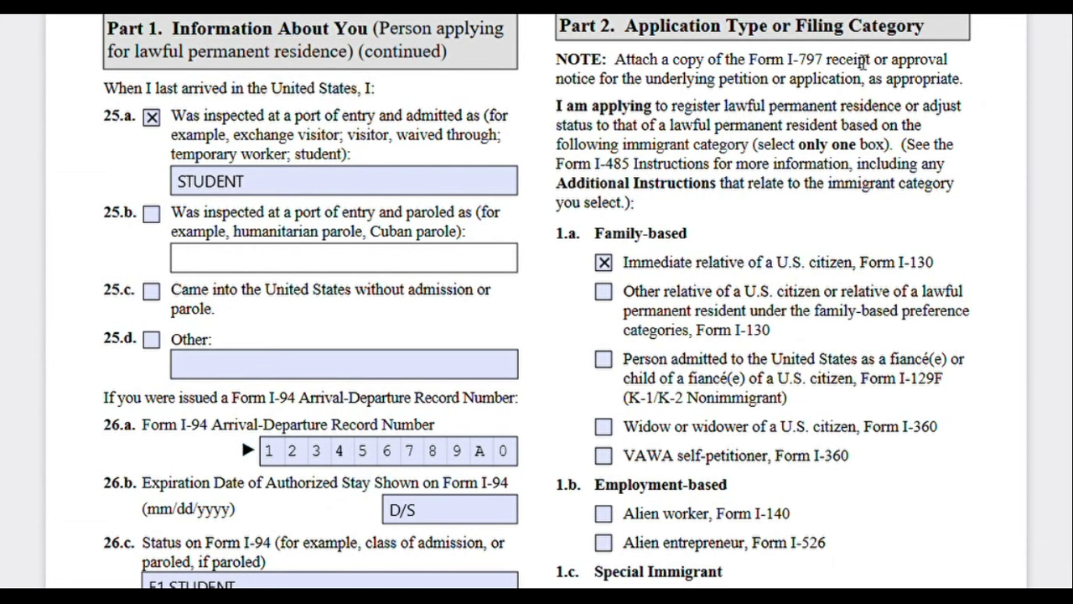
scroll(668, 223, "down", 2)
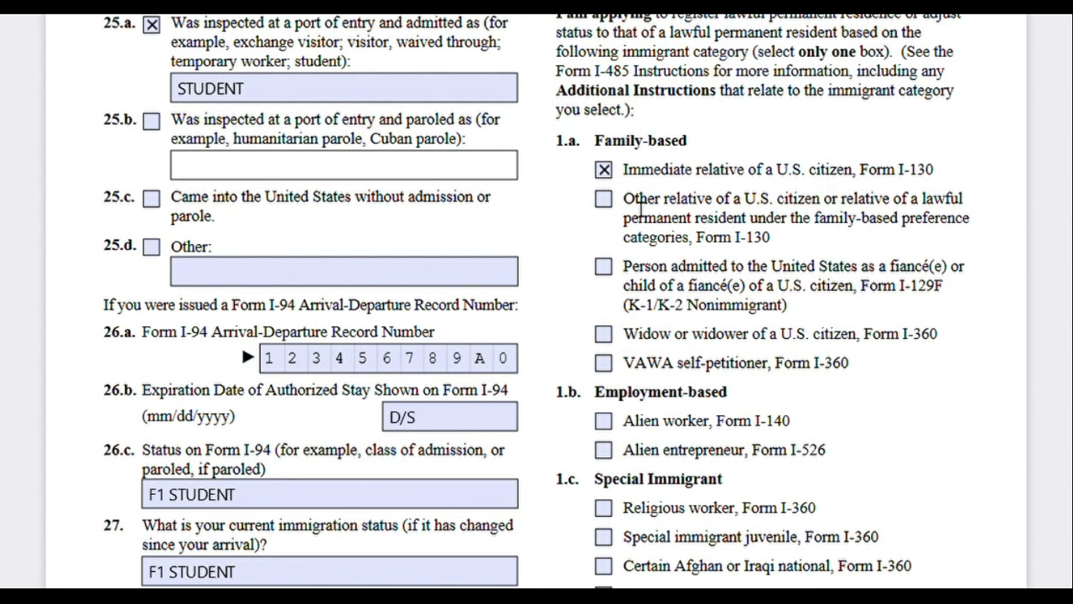
- Highlight and read the Form I-130 option for other relatives under the family-based preference categories in item 1.a
left_click_drag(631, 201, 792, 207)
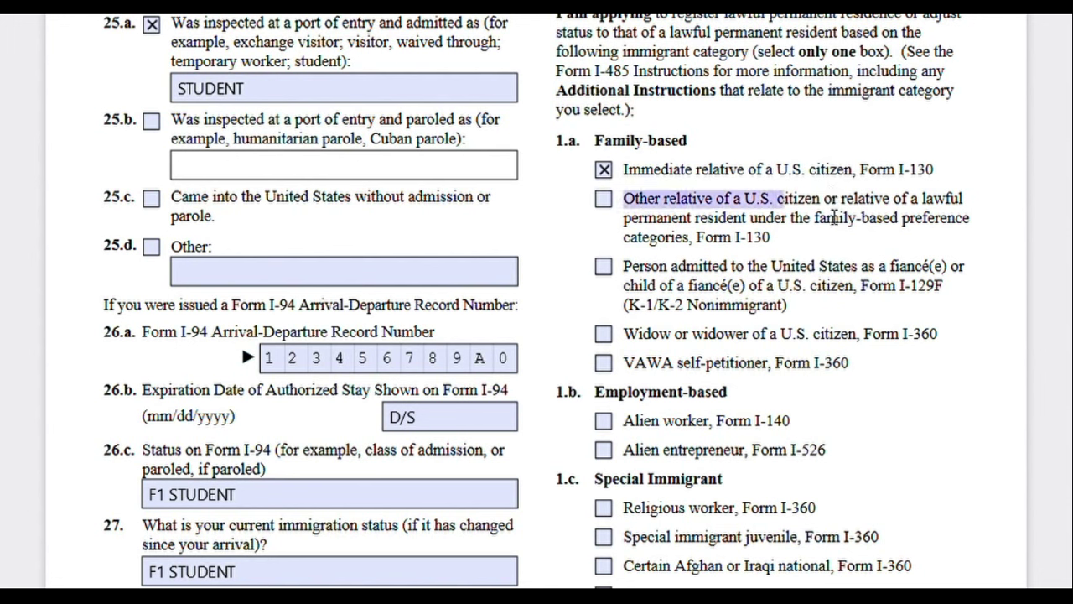
left_click(832, 217)
left_click_drag(624, 201, 792, 228)
left_click(810, 241)
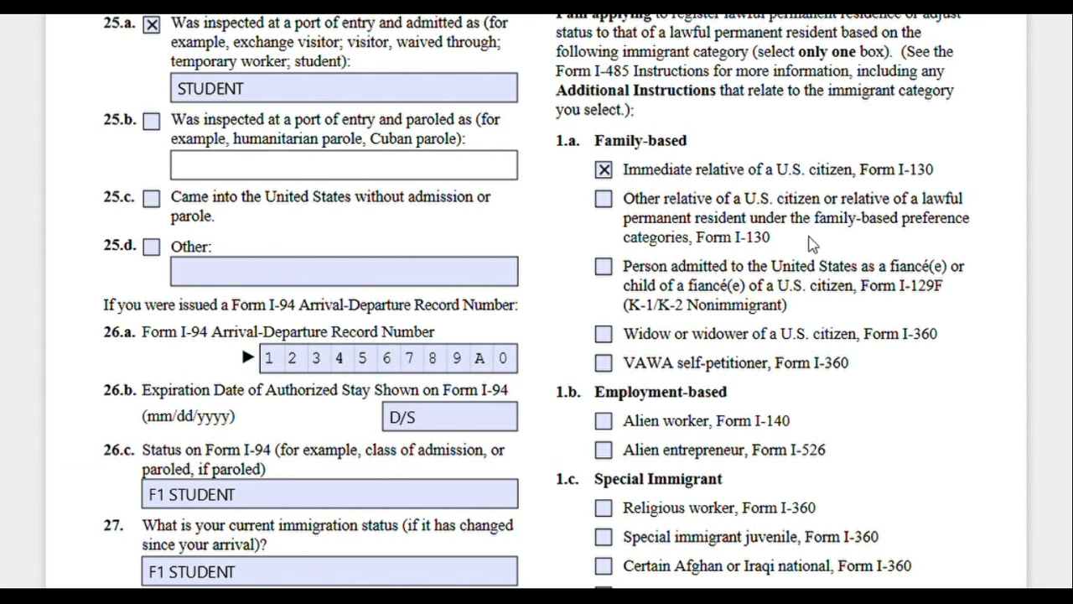
- Highlight and read the other-relative, widow or widower, and VAWA self-petitioner options under item 1.a
left_click_drag(629, 206, 778, 243)
left_click(774, 243)
scroll(801, 240, "down", 3)
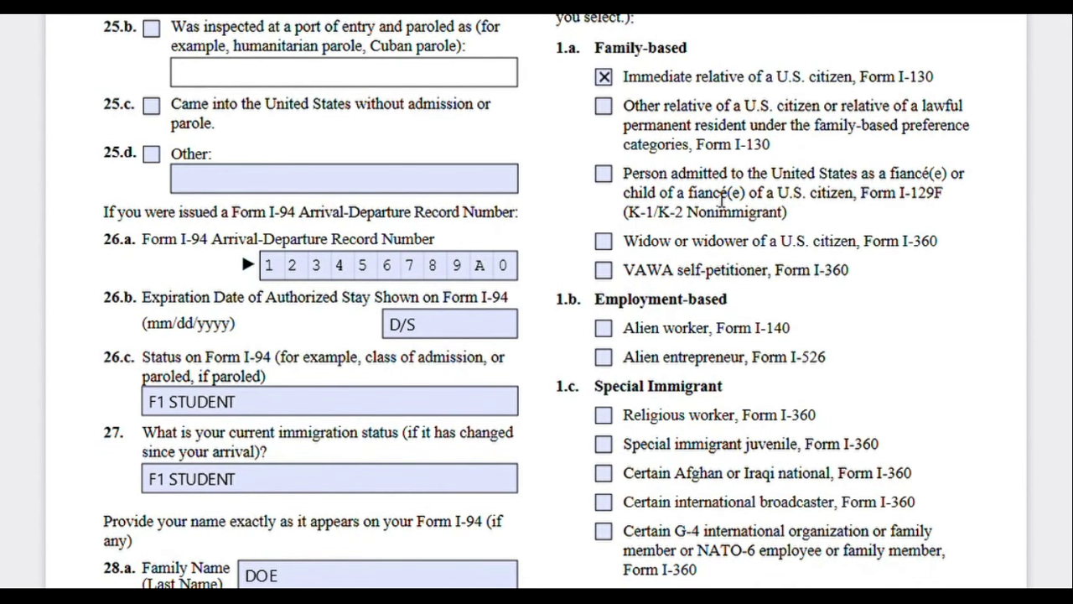
left_click_drag(637, 251, 945, 250)
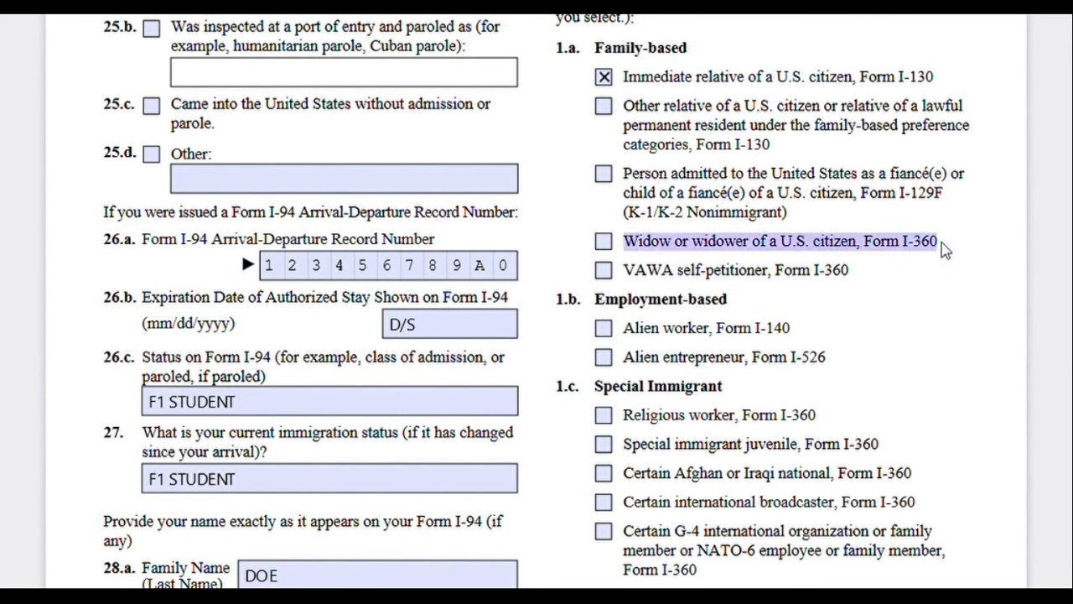
left_click(939, 247)
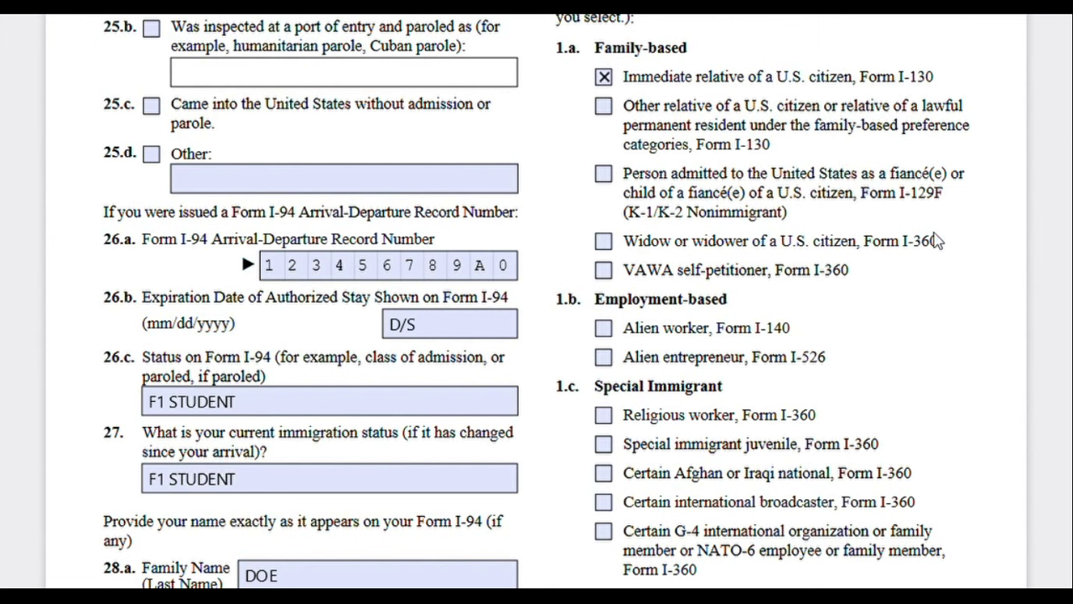
left_click_drag(624, 272, 858, 273)
left_click(855, 271)
scroll(897, 298, "up", 1)
scroll(730, 307, "down", 1)
- Look over the filing categories in items 1.b through 1.e and return to the Family-based options in item 1.a
scroll(730, 334, "down", 5)
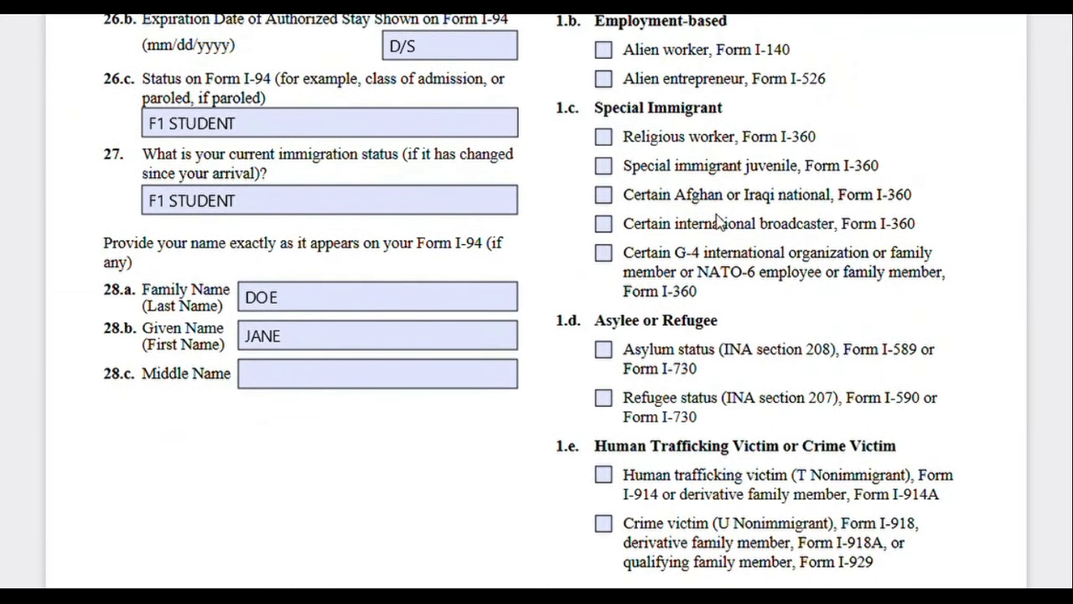
scroll(754, 405, "up", 4)
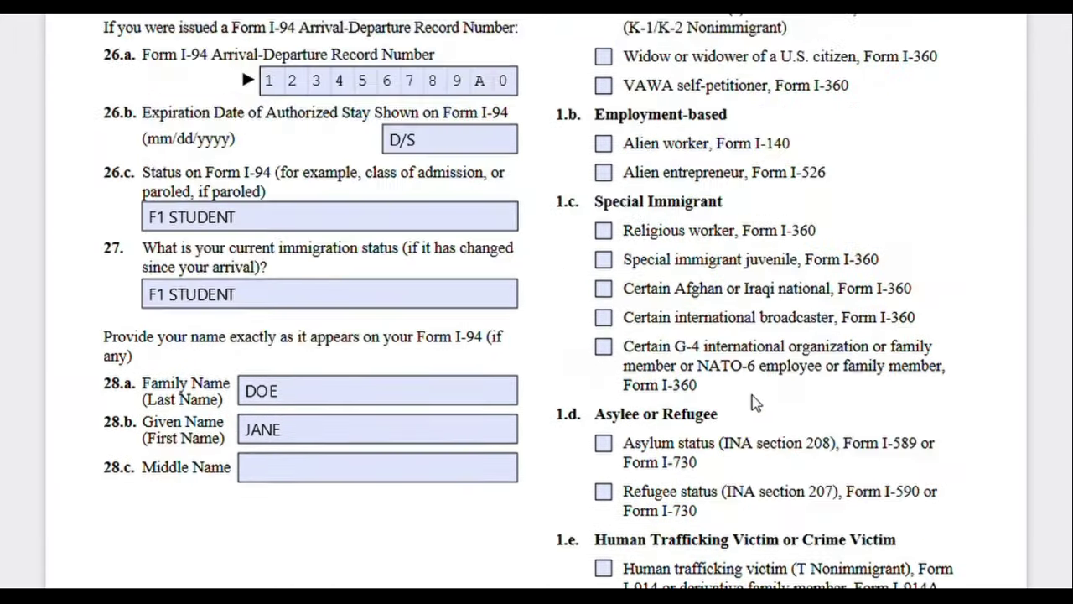
scroll(753, 402, "up", 2)
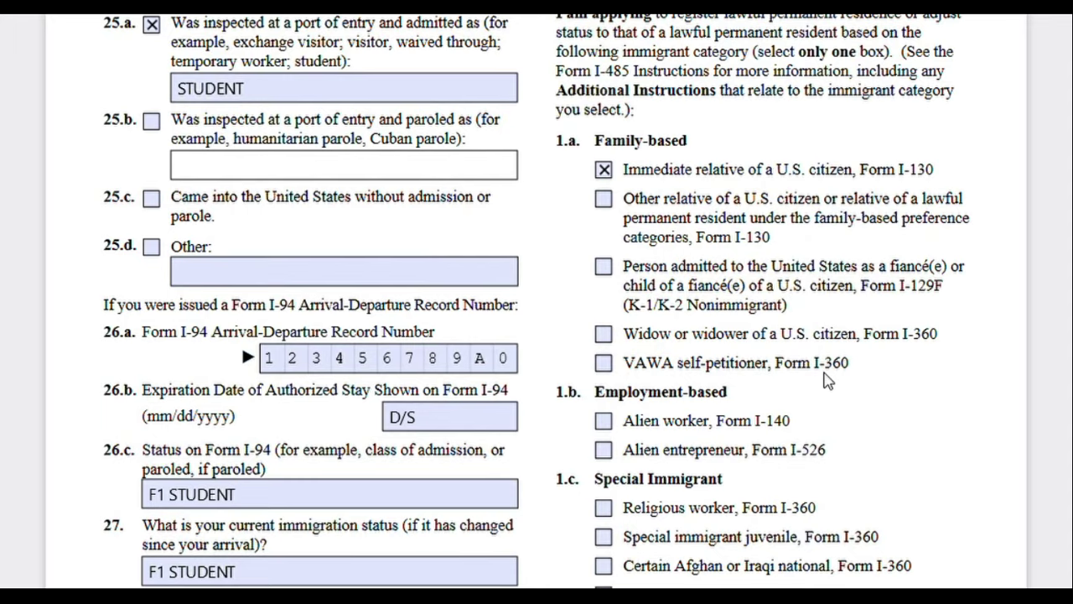
scroll(834, 380, "up", 2)
scroll(826, 378, "down", 1)
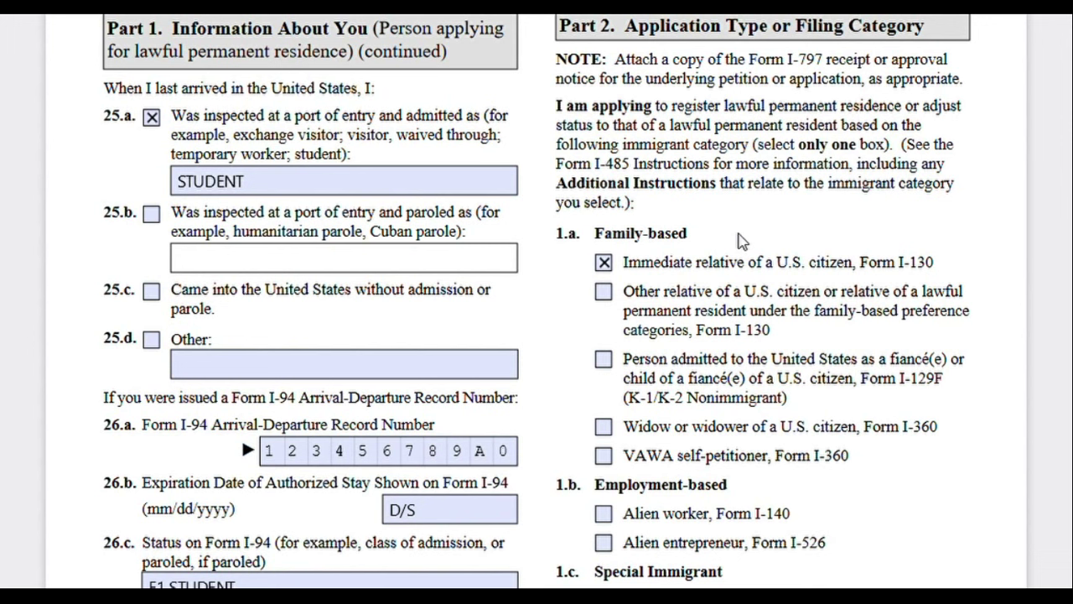
- Review the options in items 1.f and 1.g and highlight the item 2 question on INA section 245(i)
scroll(740, 242, "down", 15)
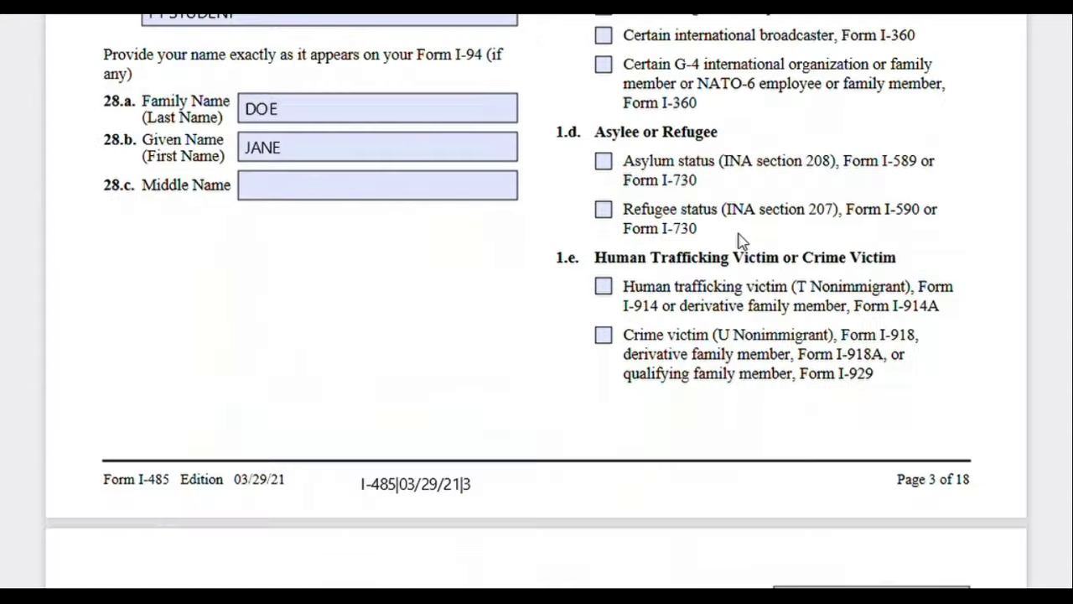
scroll(473, 299, "down", 5)
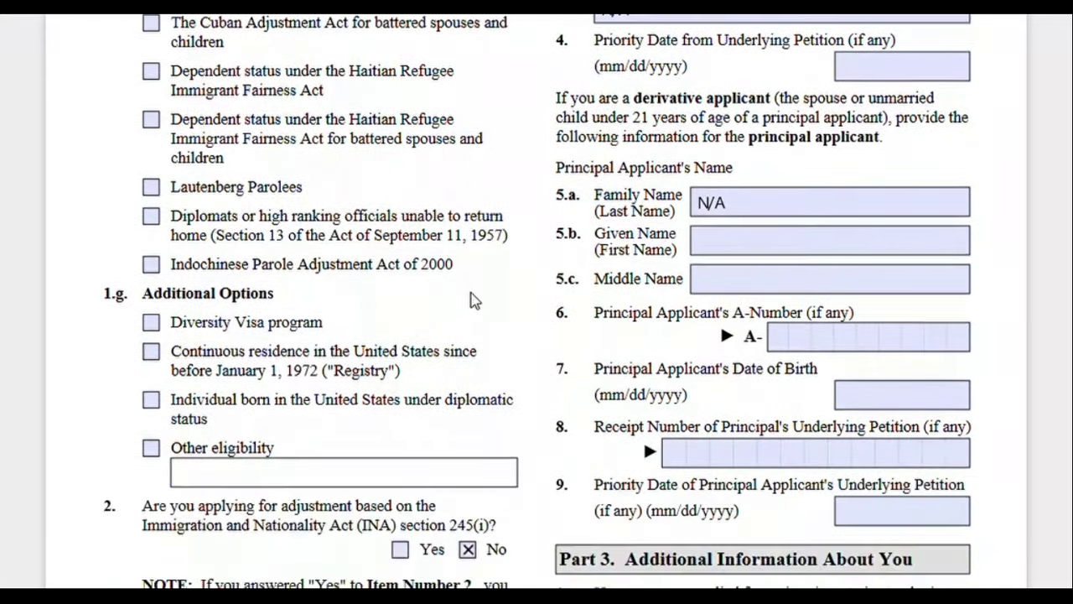
scroll(515, 264, "down", 2)
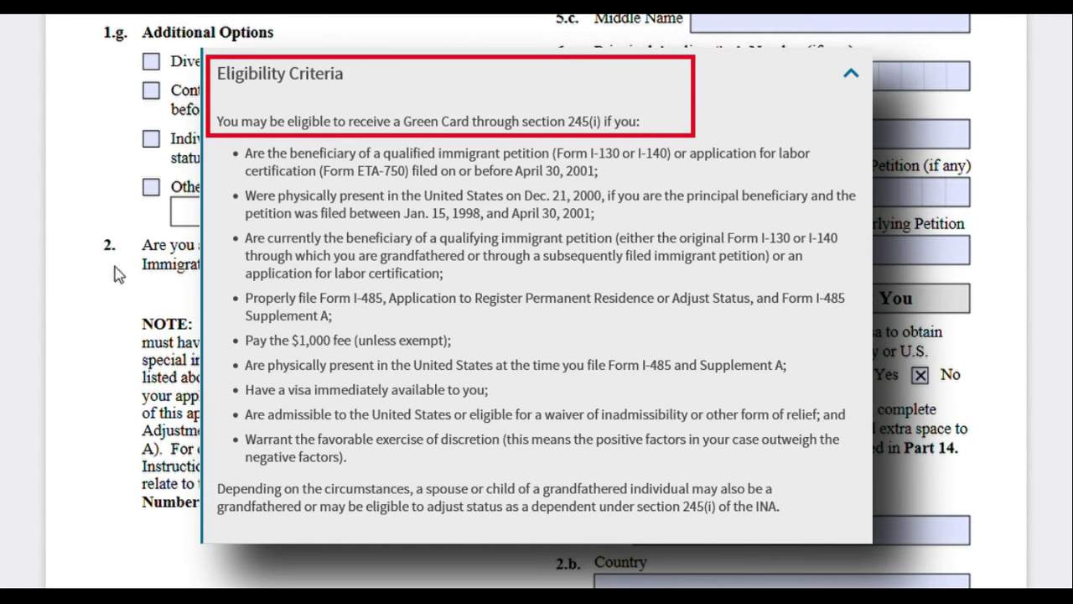
left_click_drag(142, 264, 200, 265)
- Highlight the item 3 wording on the receipt number of the underlying petition and put the focus in its field
scroll(557, 325, "up", 5)
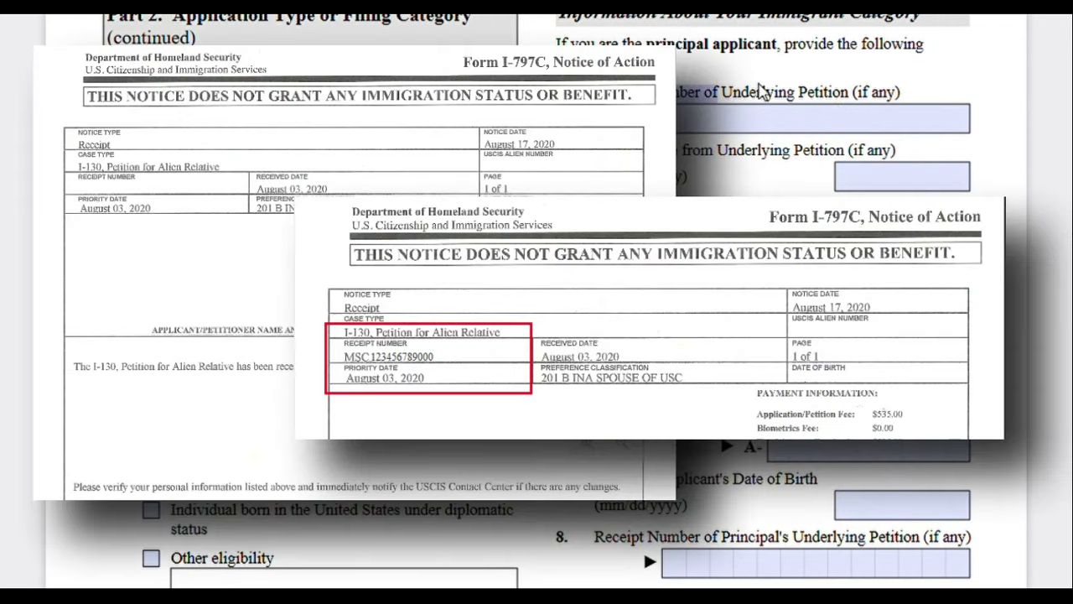
left_click_drag(760, 91, 857, 102)
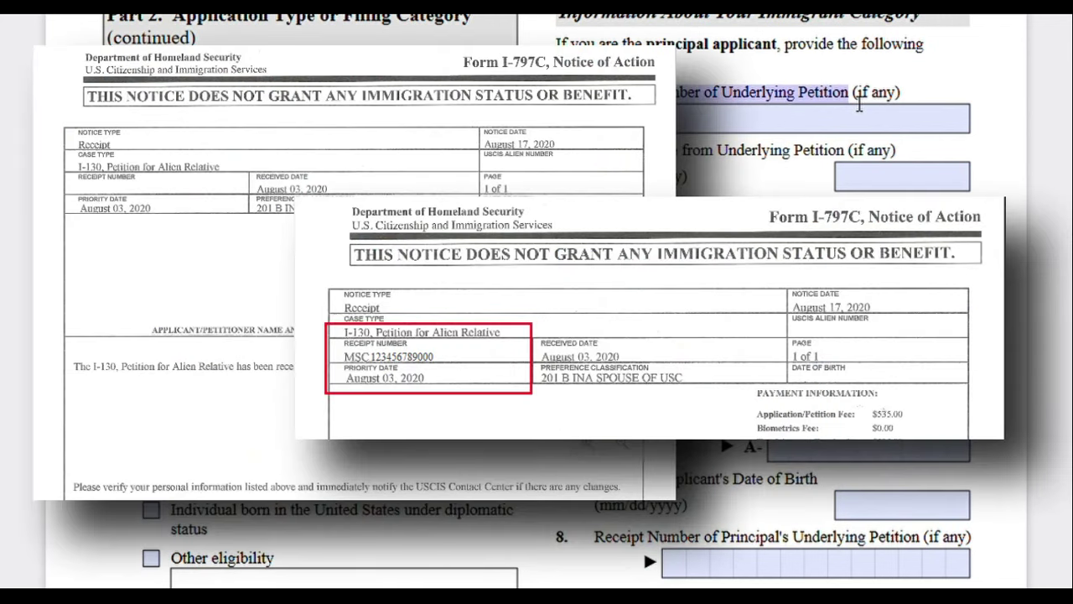
left_click(859, 102)
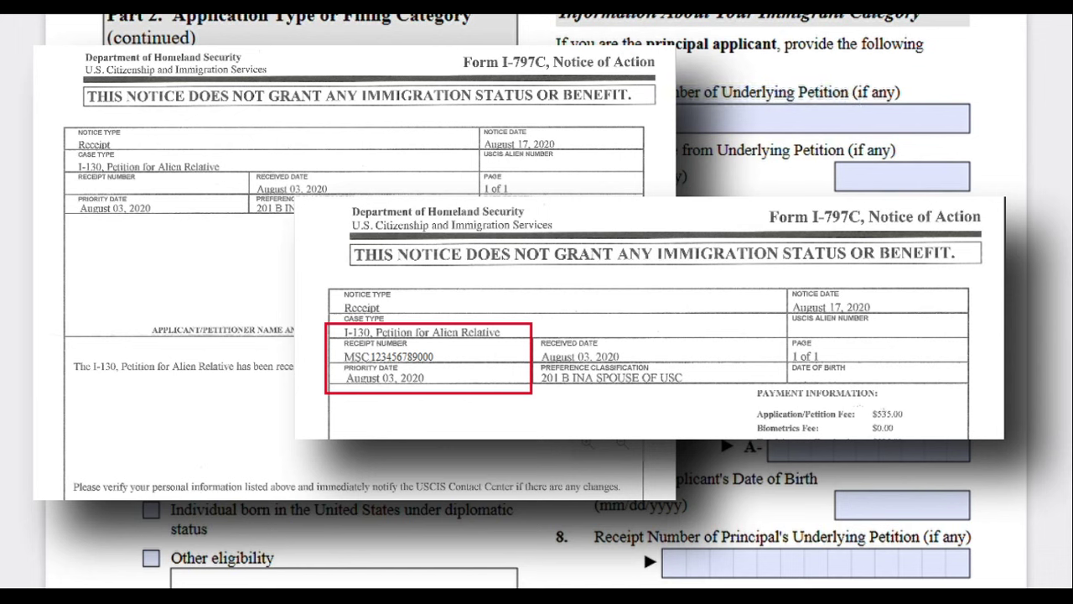
left_click_drag(679, 94, 810, 99)
left_click(810, 98)
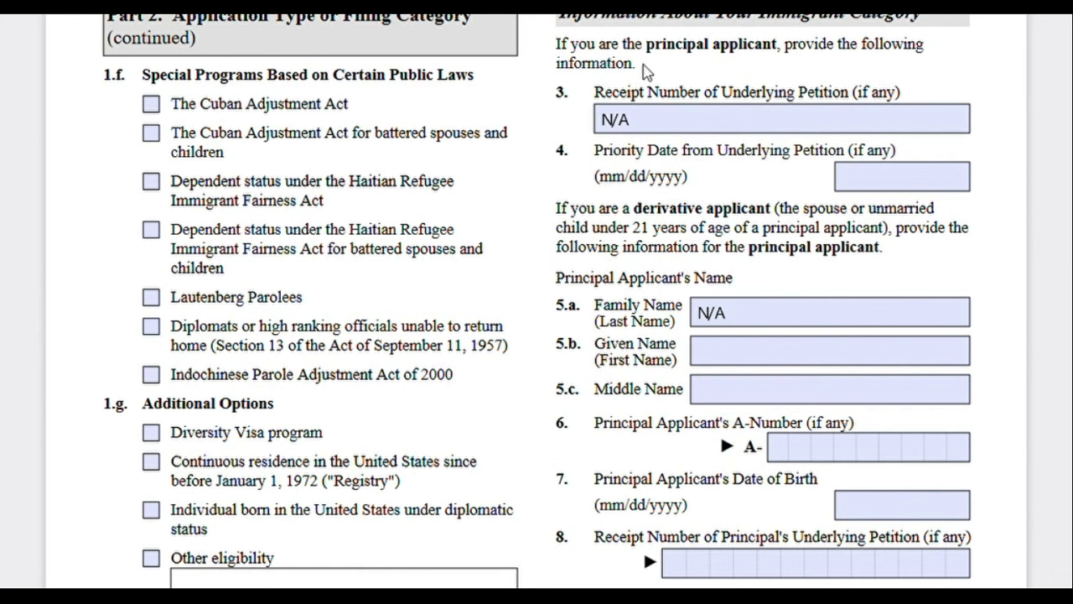
left_click(719, 108)
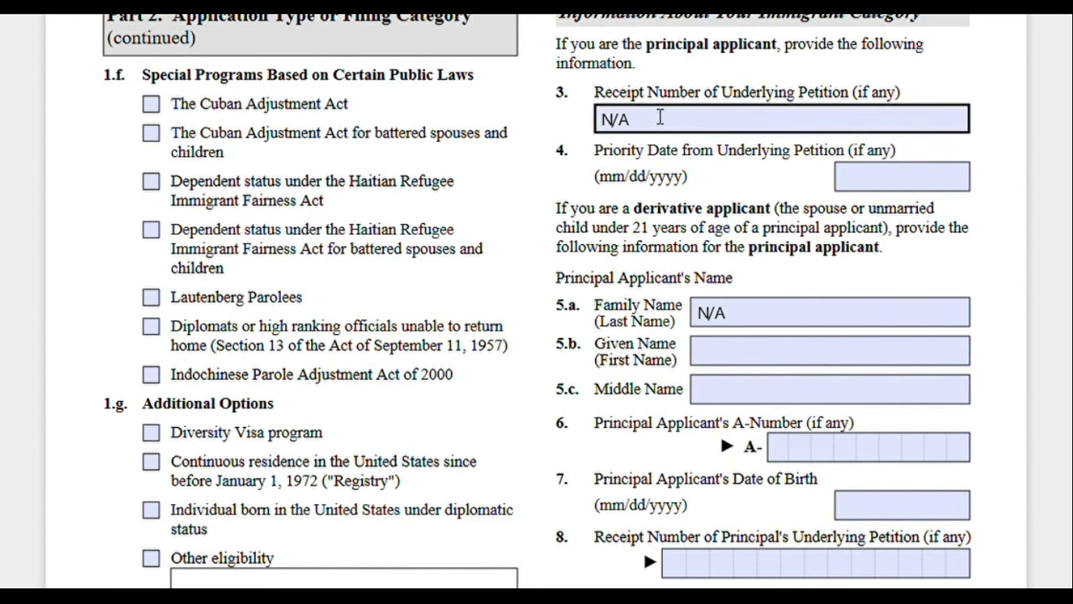
- Return to item 1.a and highlight the options for immediate relatives and other relatives of a U.S. citizen
scroll(659, 117, "down", 3)
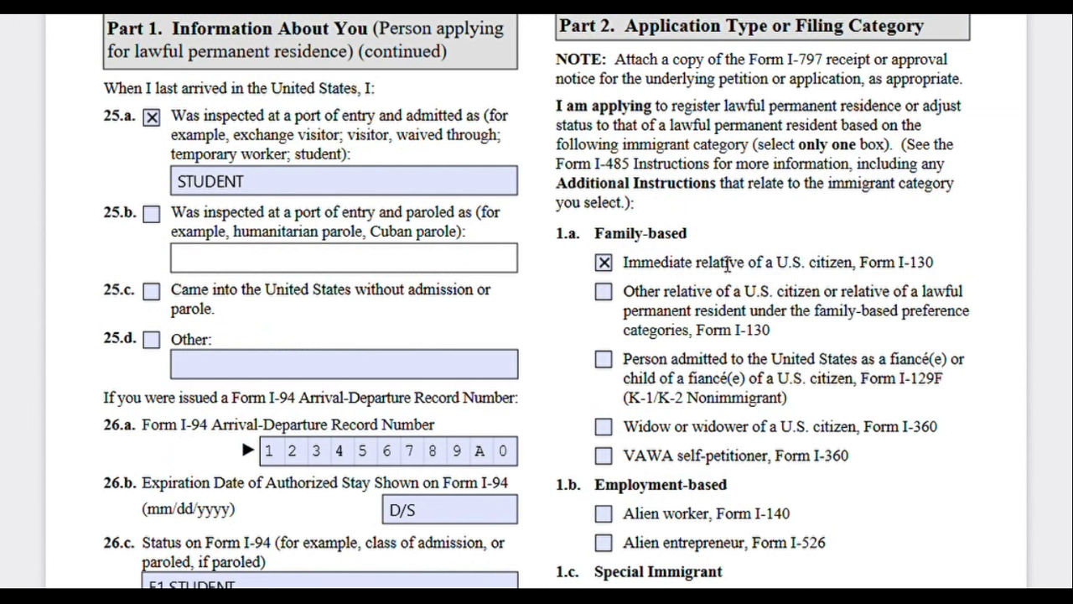
left_click_drag(624, 263, 861, 270)
left_click_drag(624, 295, 836, 299)
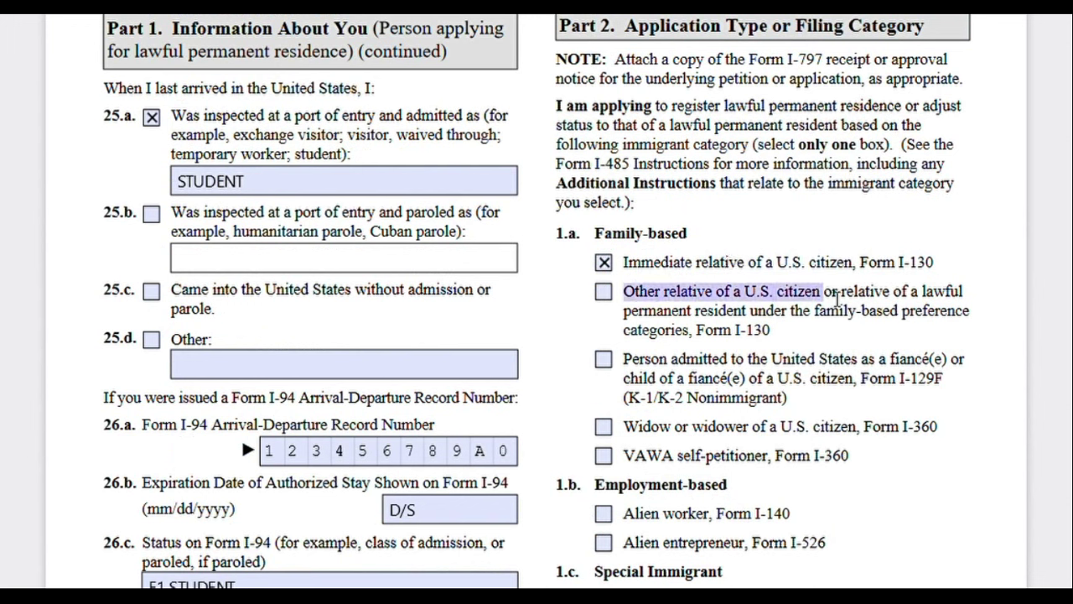
left_click(829, 305)
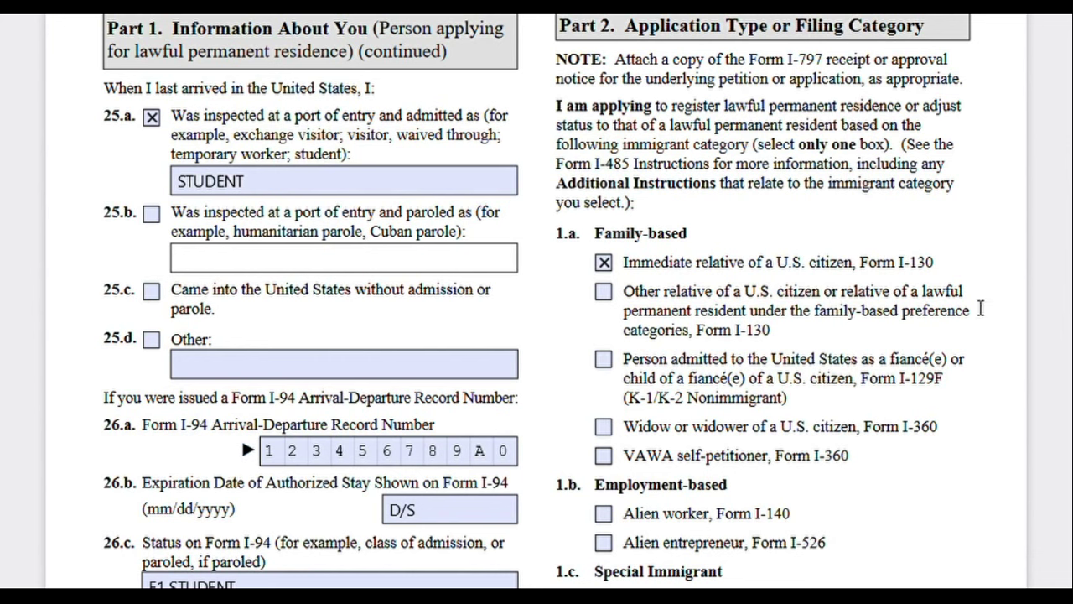
- Examine items 3 through 9 on the underlying petition and the principal applicant, continuing to Part 3
scroll(831, 306, "down", 3)
scroll(812, 285, "down", 5)
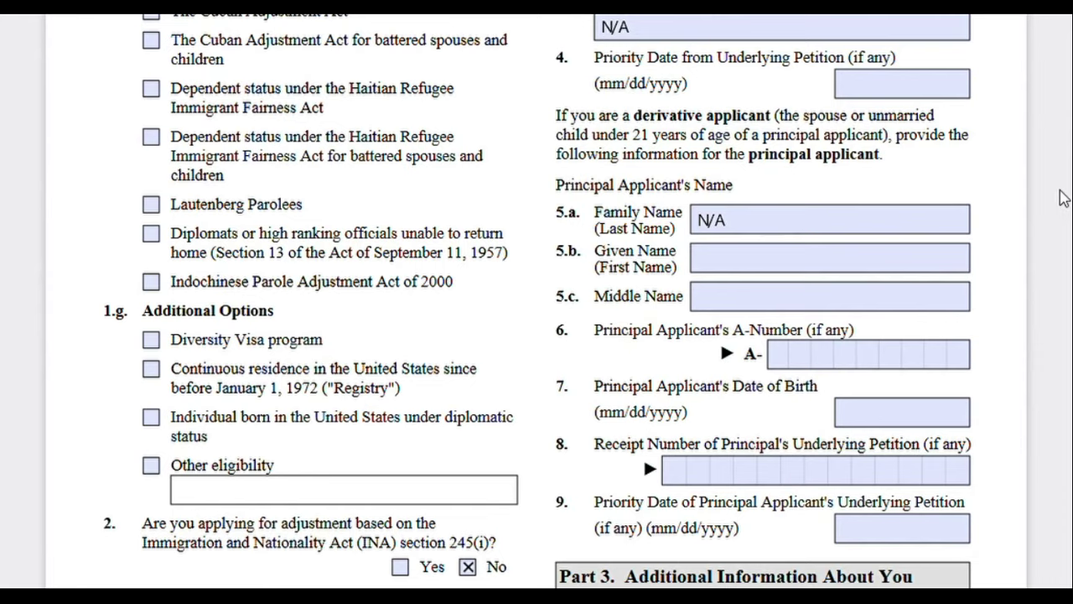
scroll(1062, 197, "up", 2)
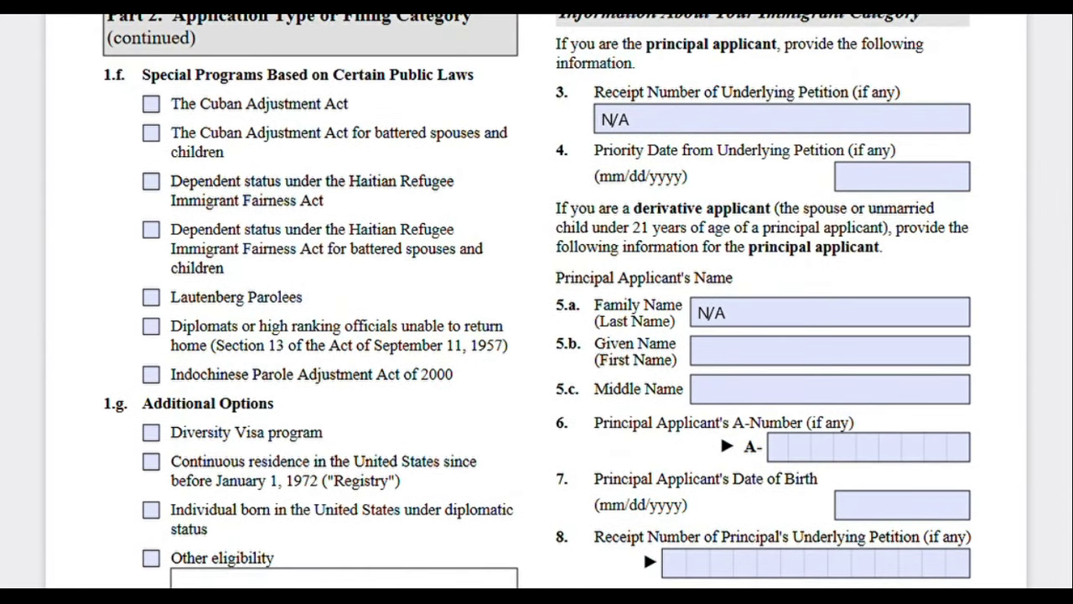
scroll(537, 301, "down", 2)
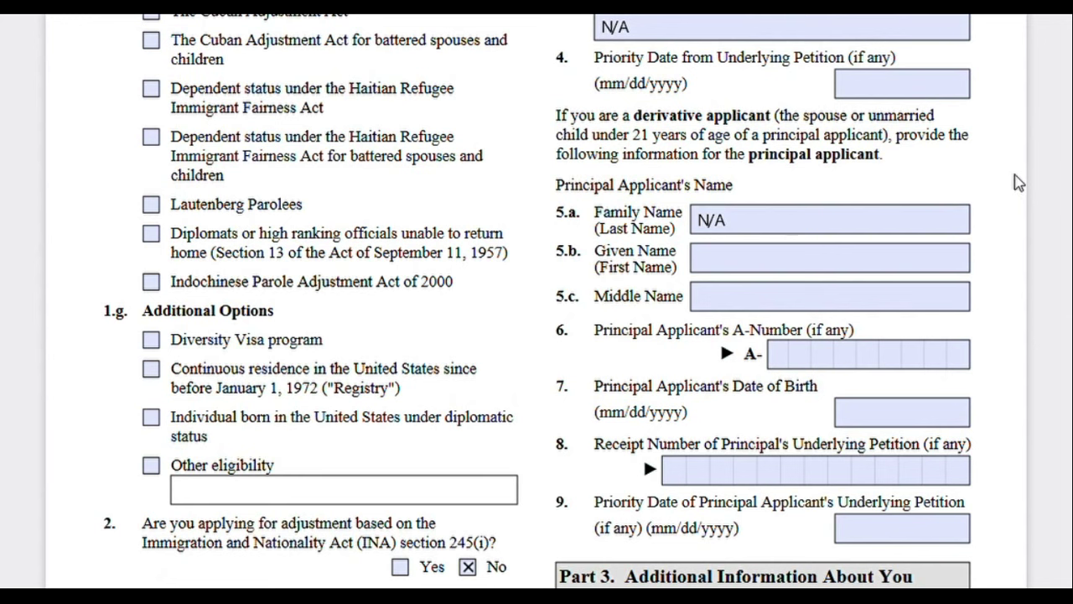
scroll(1019, 183, "down", 5)
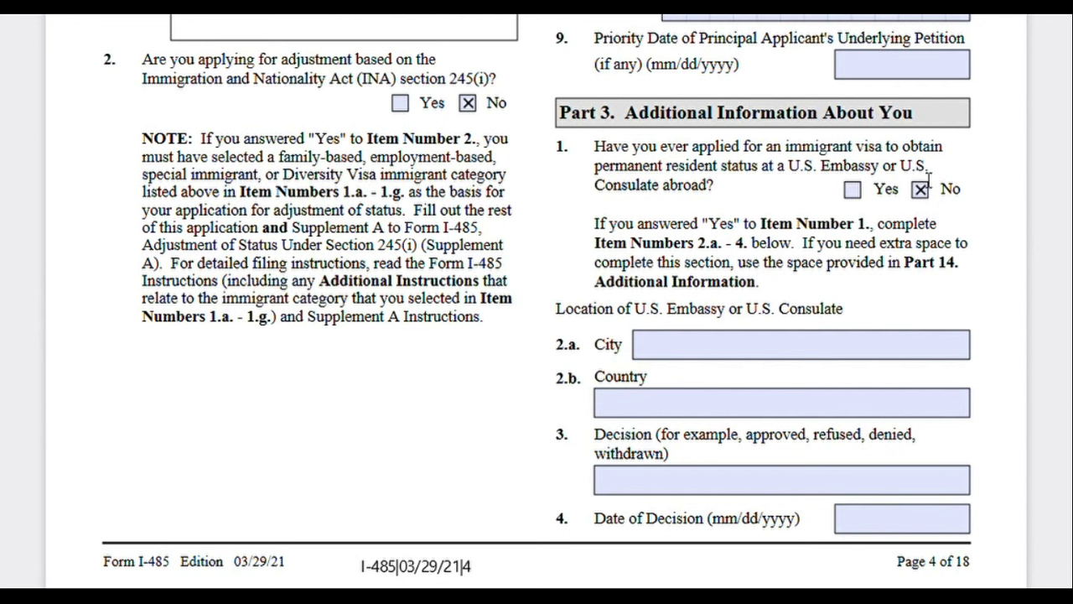
- Highlight "immigrant visa" and the permanent resident status wording in Part 3 item 1, and check items 2.a through 4
left_click_drag(857, 150, 886, 149)
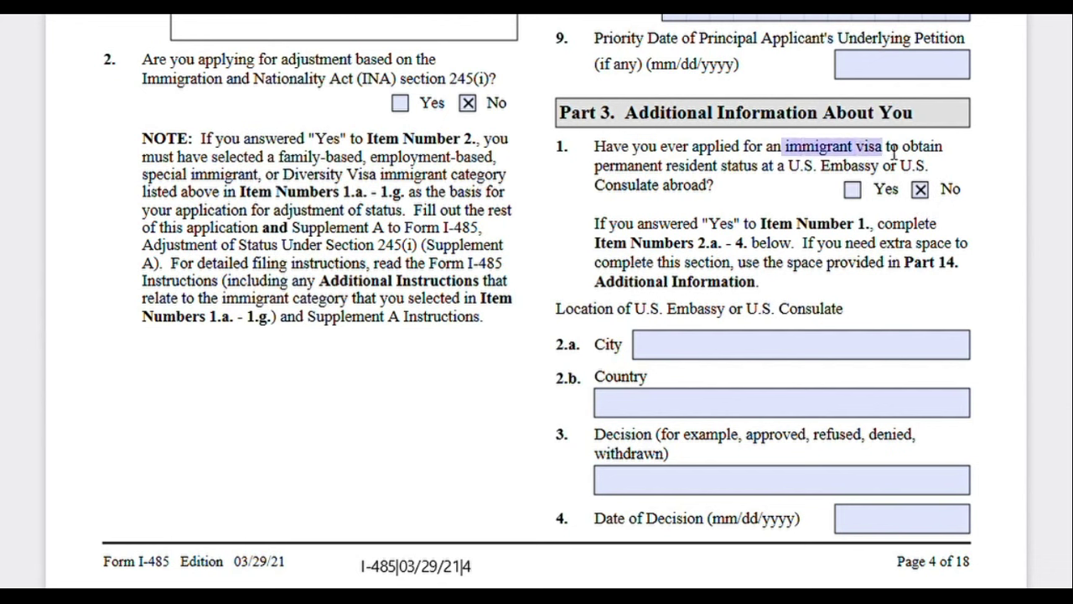
left_click(895, 151)
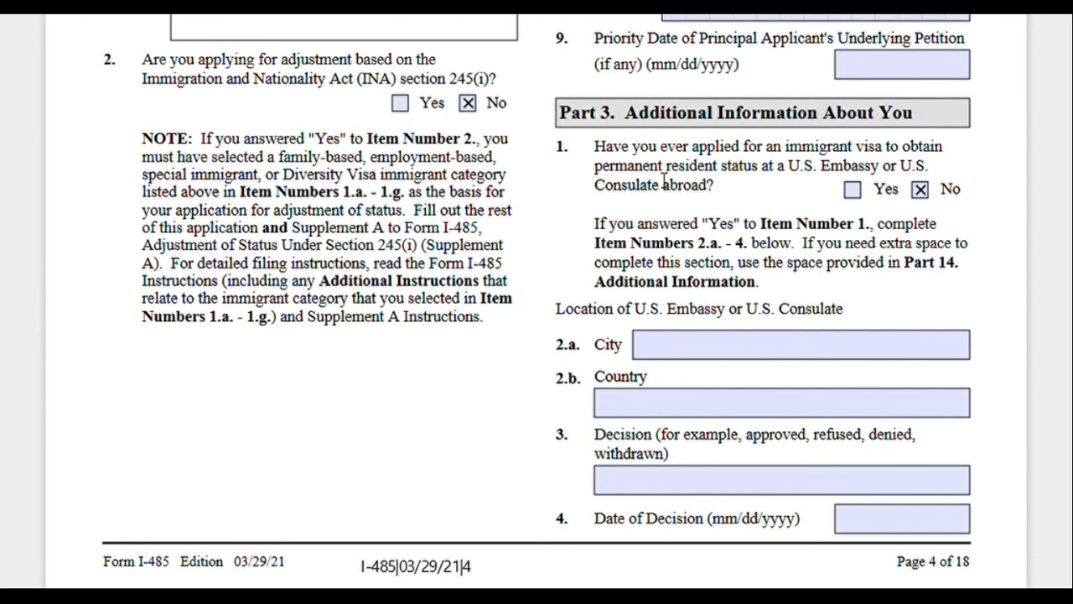
left_click_drag(597, 170, 769, 179)
left_click(768, 179)
scroll(780, 258, "down", 2)
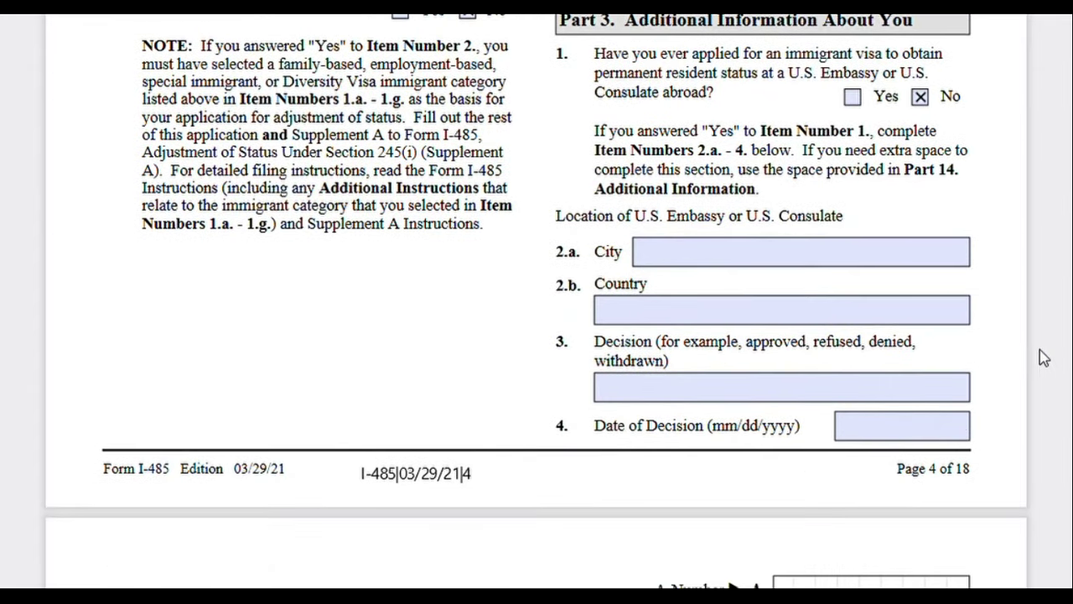
- Look through the Part 3 Address History section, including the current address and the most recent address outside the United States
scroll(1022, 349, "down", 4)
scroll(1020, 347, "up", 2)
left_click(968, 293)
scroll(1014, 306, "up", 2)
scroll(1012, 306, "up", 1)
scroll(1013, 330, "down", 1)
scroll(1013, 329, "down", 2)
scroll(844, 223, "up", 3)
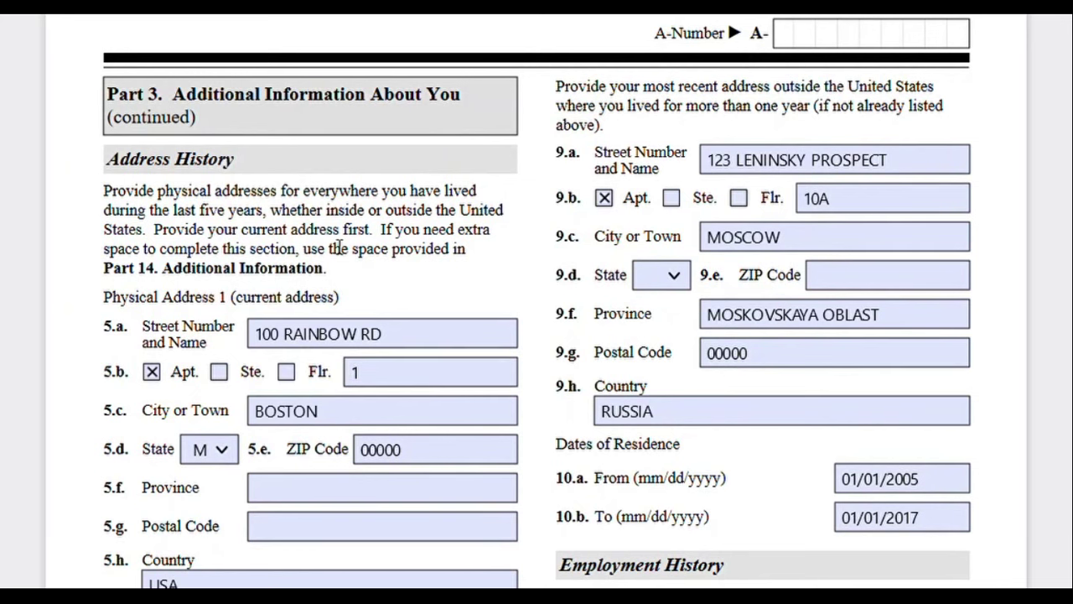
- Highlight and read the Address History instructions on listing addresses from the last five years, with the current address first
scroll(339, 248, "down", 2)
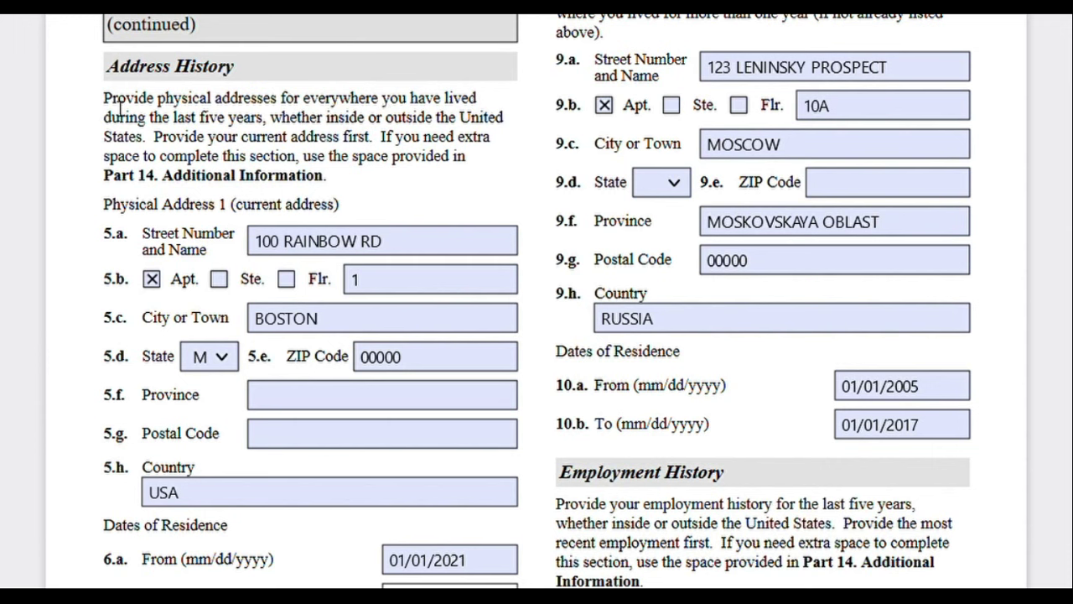
left_click_drag(118, 99, 289, 126)
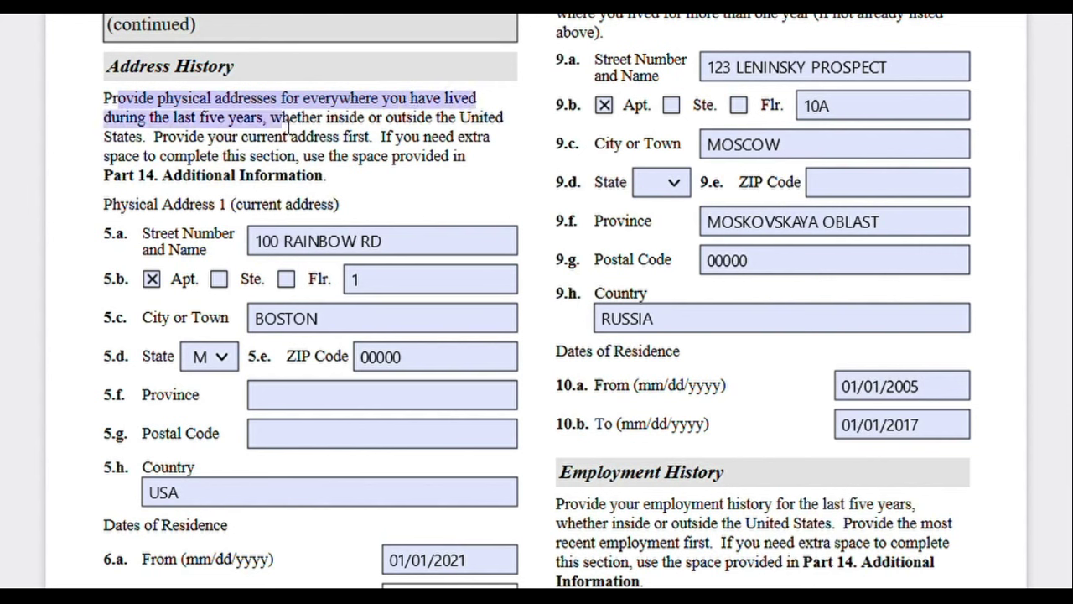
left_click(289, 126)
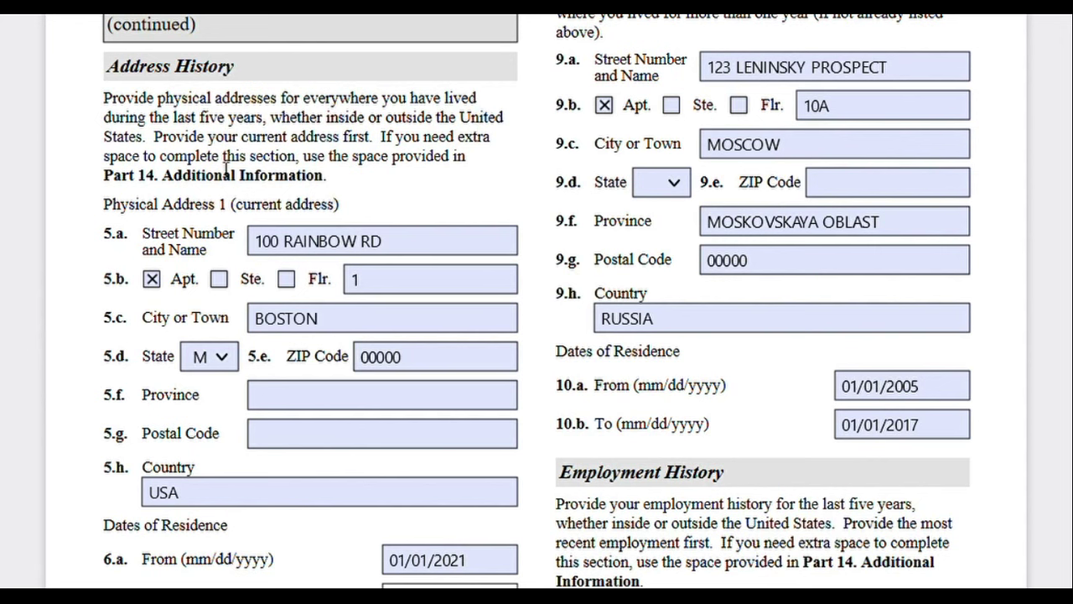
double_click(166, 138)
left_click_drag(372, 141, 379, 144)
left_click(379, 144)
- Examine Physical Address 2 in items 7.a through 7.h and compare the residence dates in items 6.a through 8.b
scroll(359, 185, "down", 3)
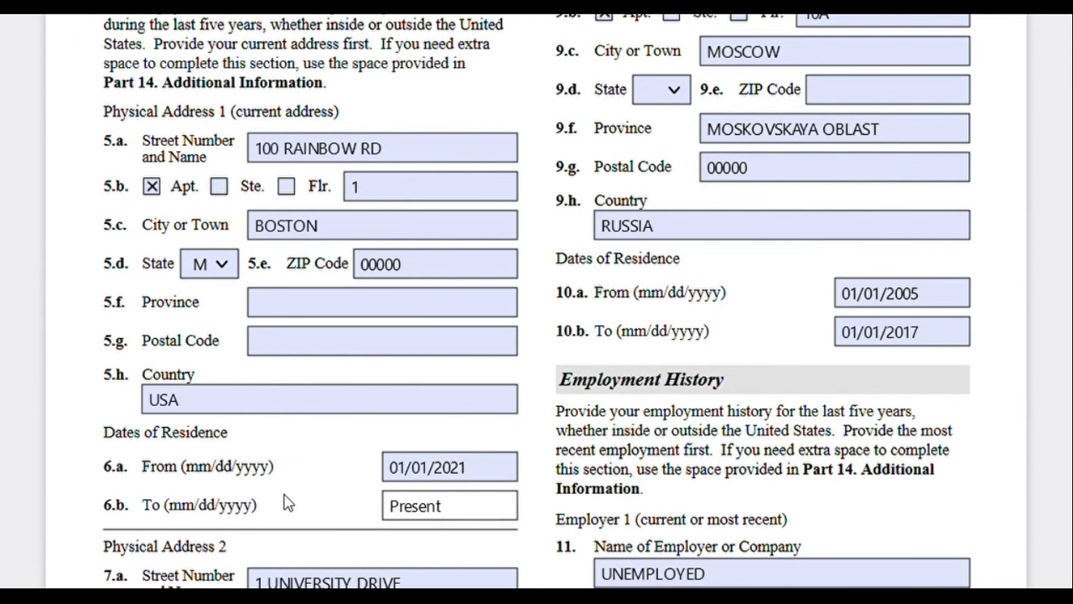
scroll(350, 480, "down", 5)
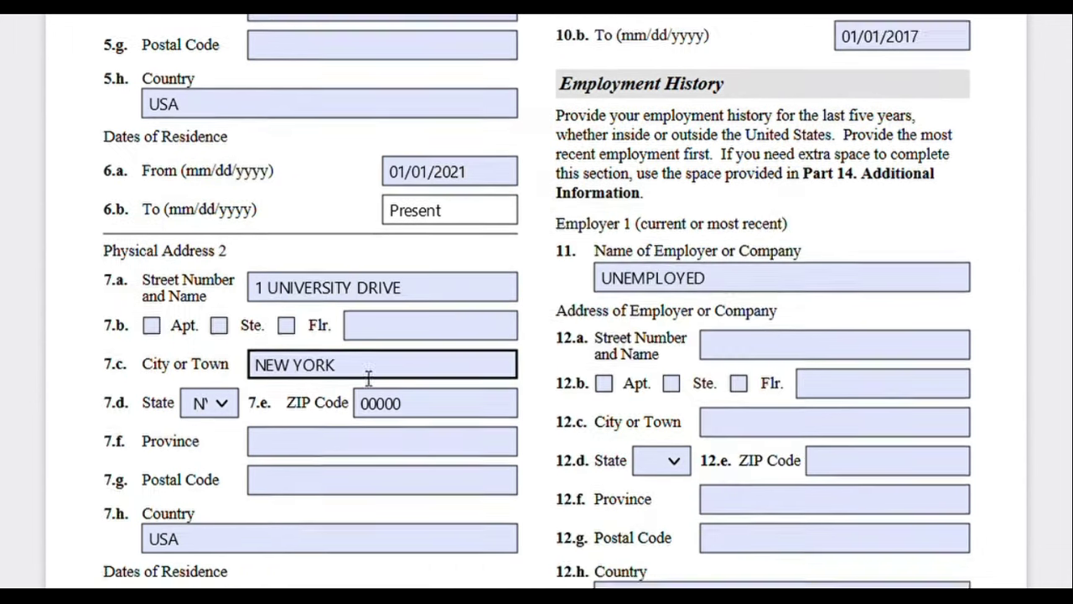
left_click(273, 377)
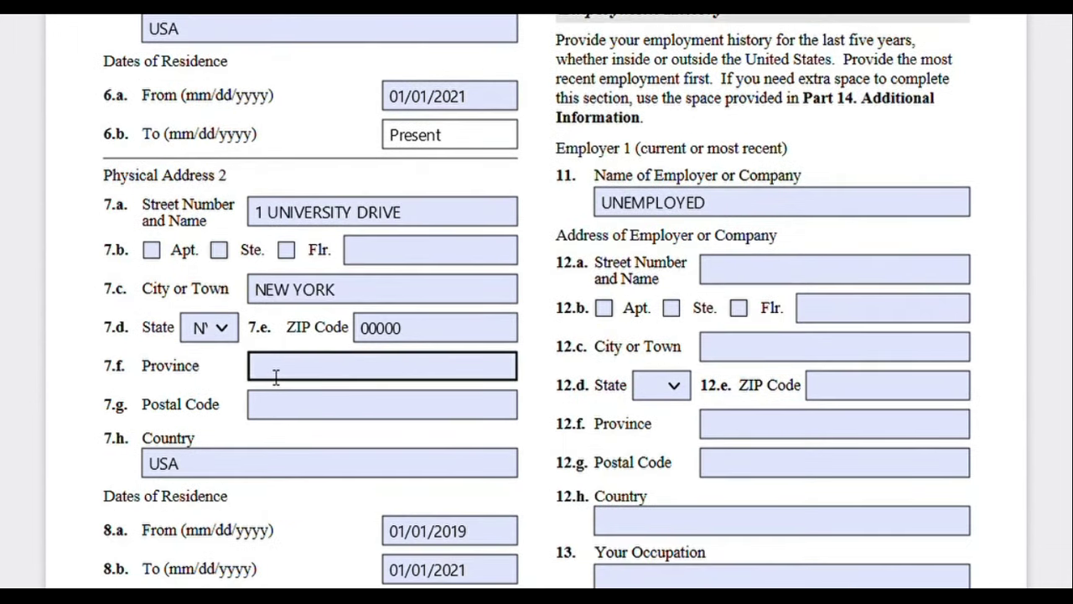
scroll(364, 184, "down", 1)
left_click(502, 472)
scroll(469, 503, "up", 1)
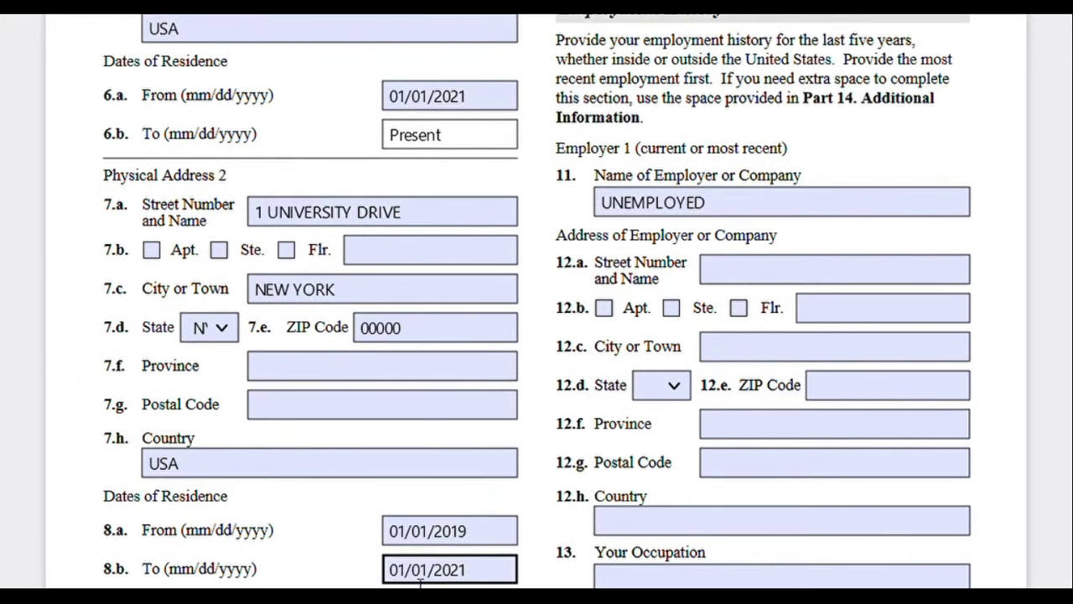
left_click(440, 105)
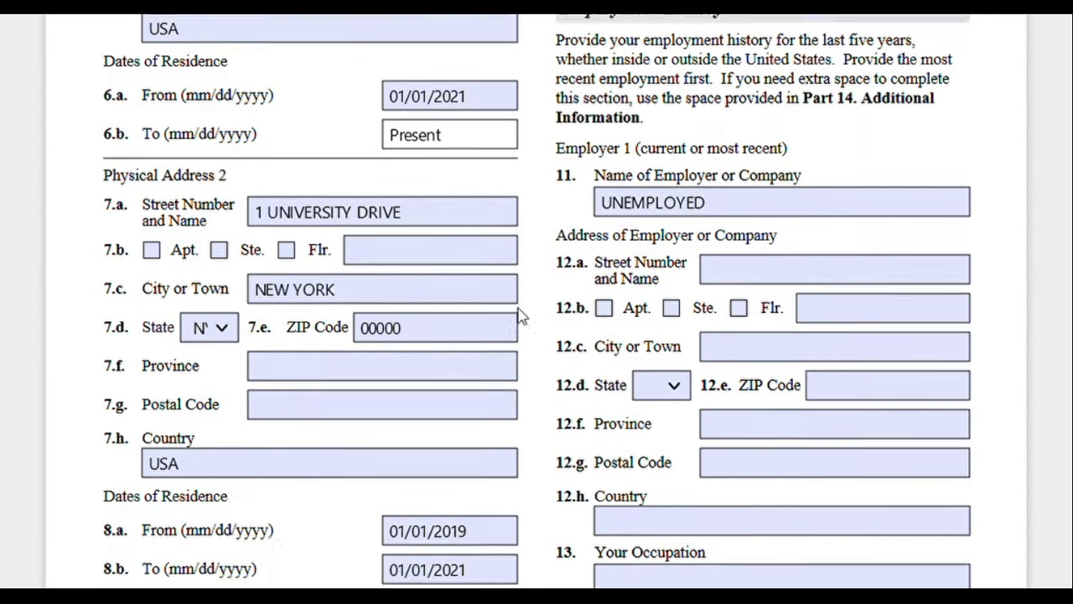
scroll(519, 314, "down", 1)
scroll(517, 311, "up", 1)
scroll(518, 311, "down", 1)
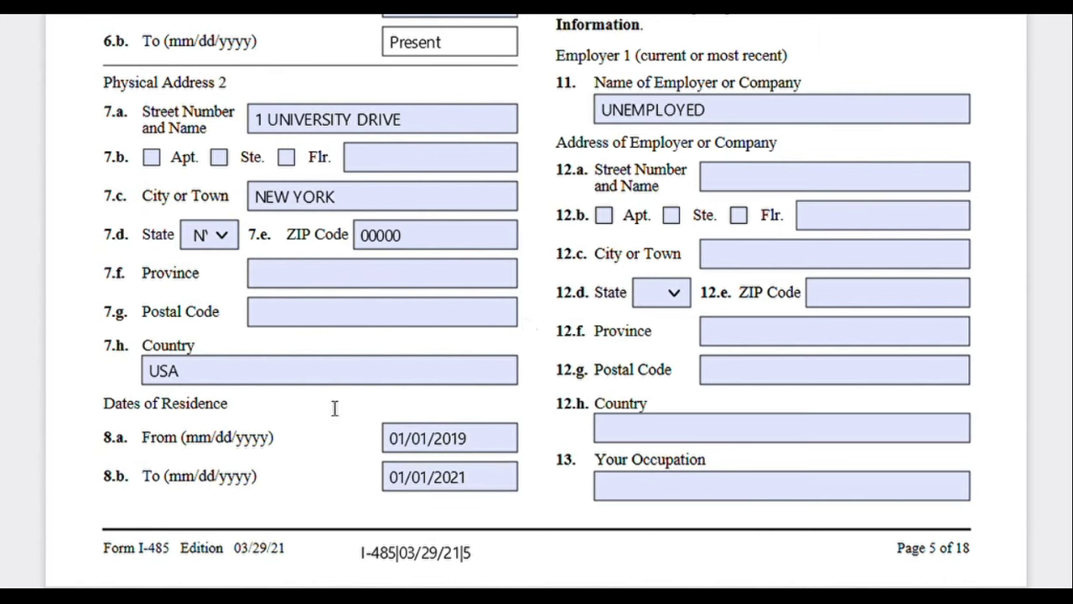
- Highlight the instruction on the most recent address outside the United States and check items 9.a through 10.b
scroll(537, 302, "down", 20)
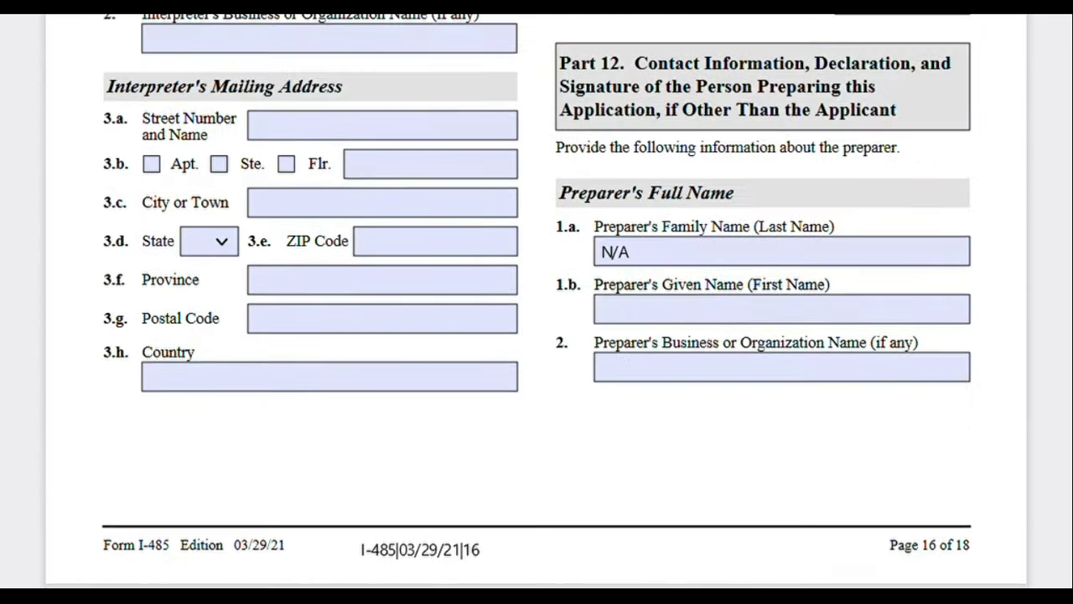
scroll(671, 438, "up", 5)
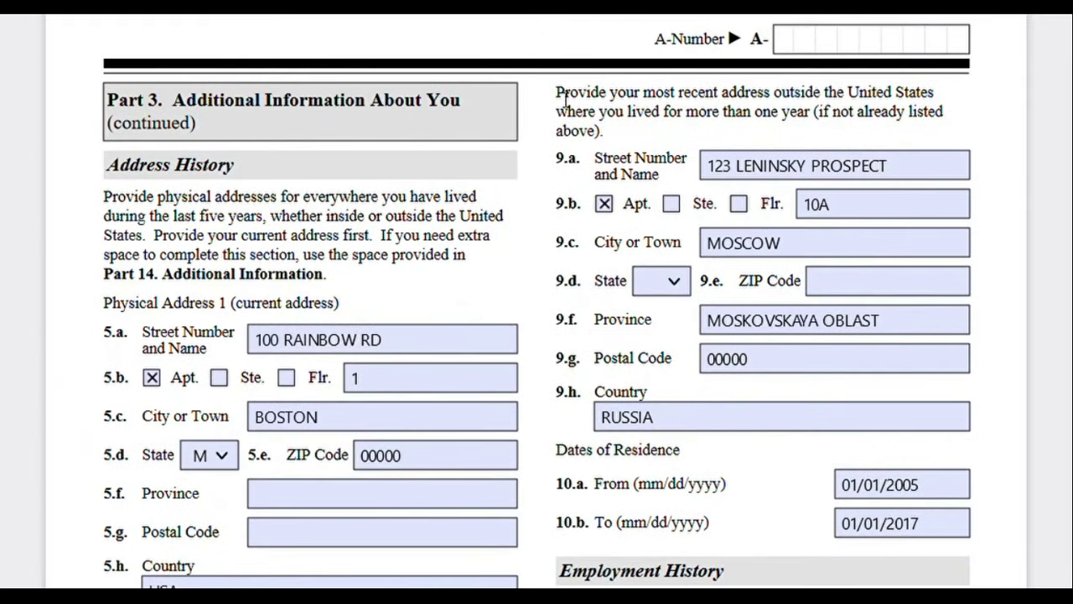
left_click_drag(556, 92, 616, 139)
left_click(621, 140)
scroll(745, 120, "down", 3)
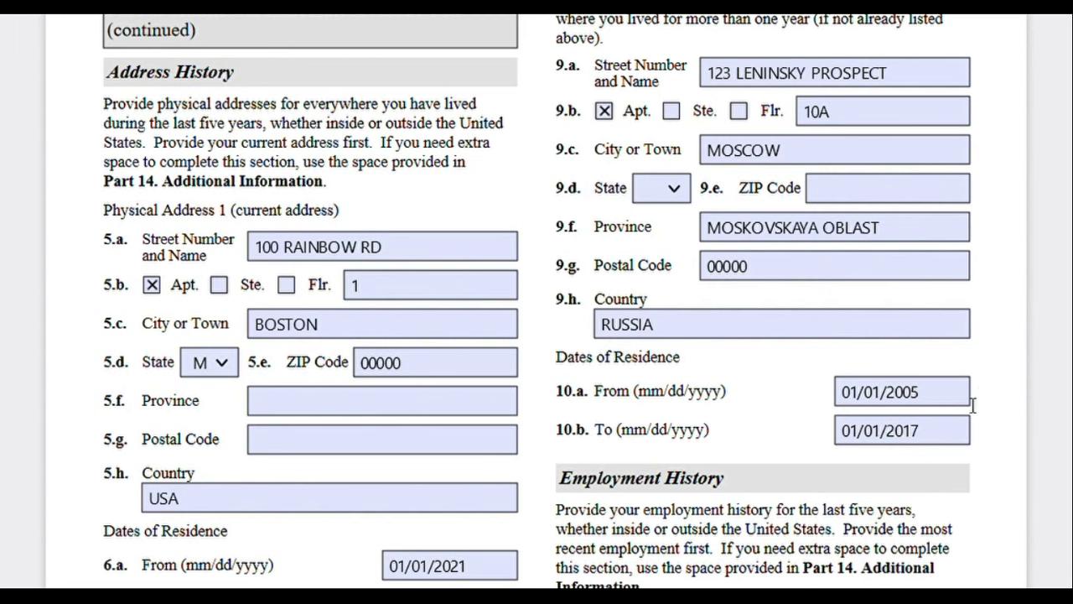
- Highlight and read the Employment History instructions on listing employment for the last five years
scroll(1031, 322, "down", 5)
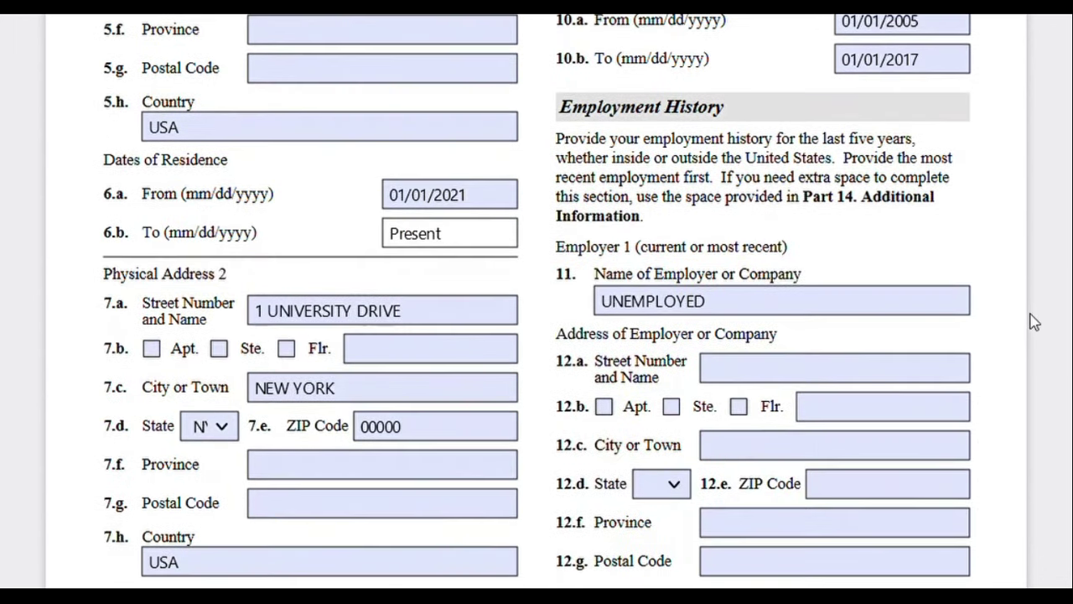
scroll(1031, 323, "down", 1)
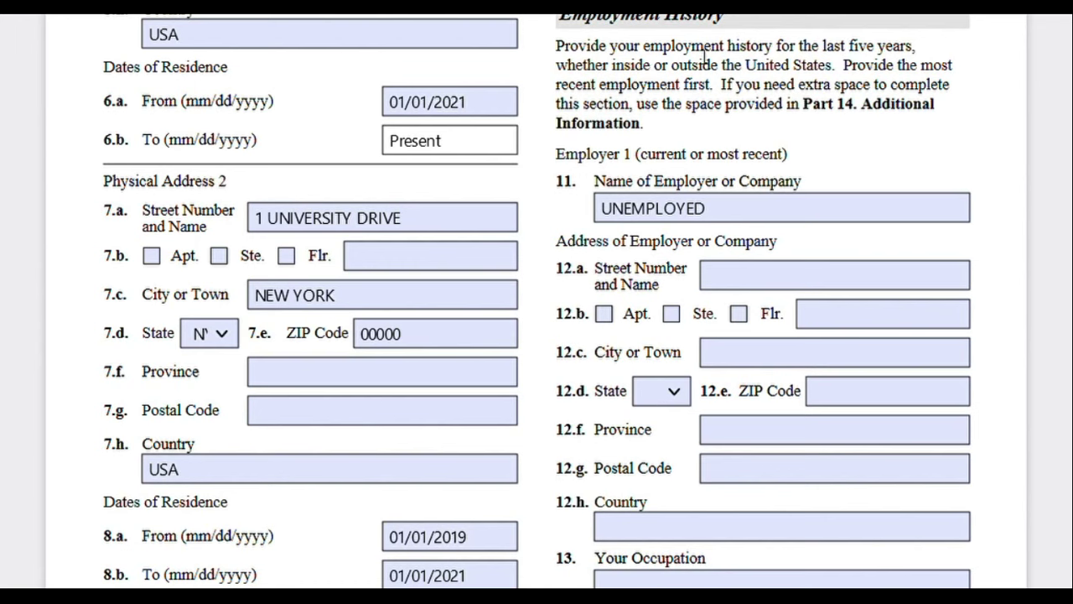
left_click_drag(799, 46, 920, 47)
double_click(920, 46)
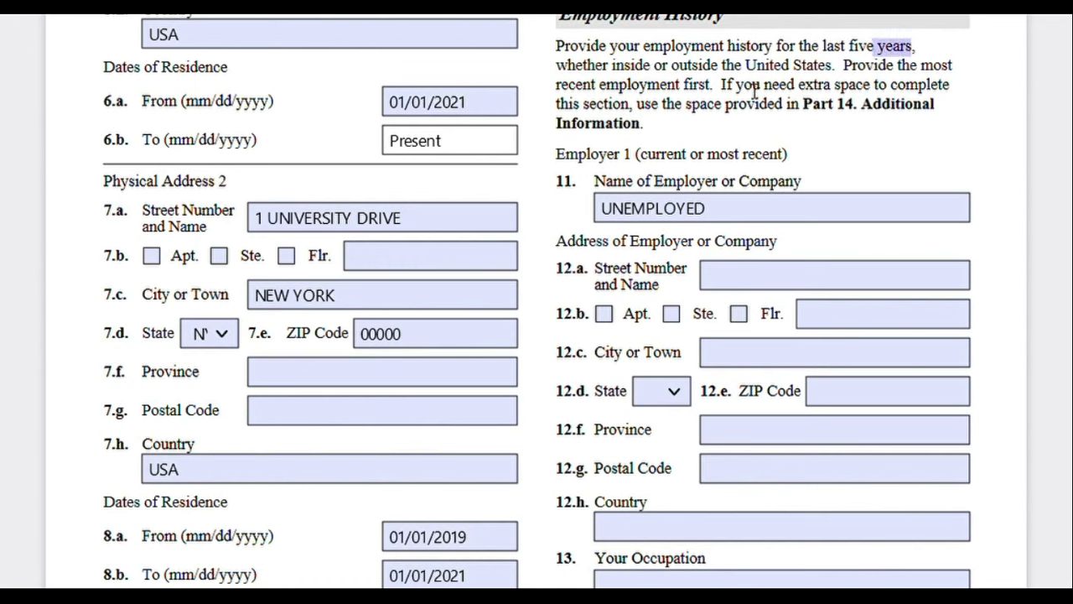
left_click(874, 64, "shift")
double_click(893, 48)
- Extend the Employer 1 name in item 11 to "UNEMPLOYED - STUDENT"
scroll(970, 109, "down", 3)
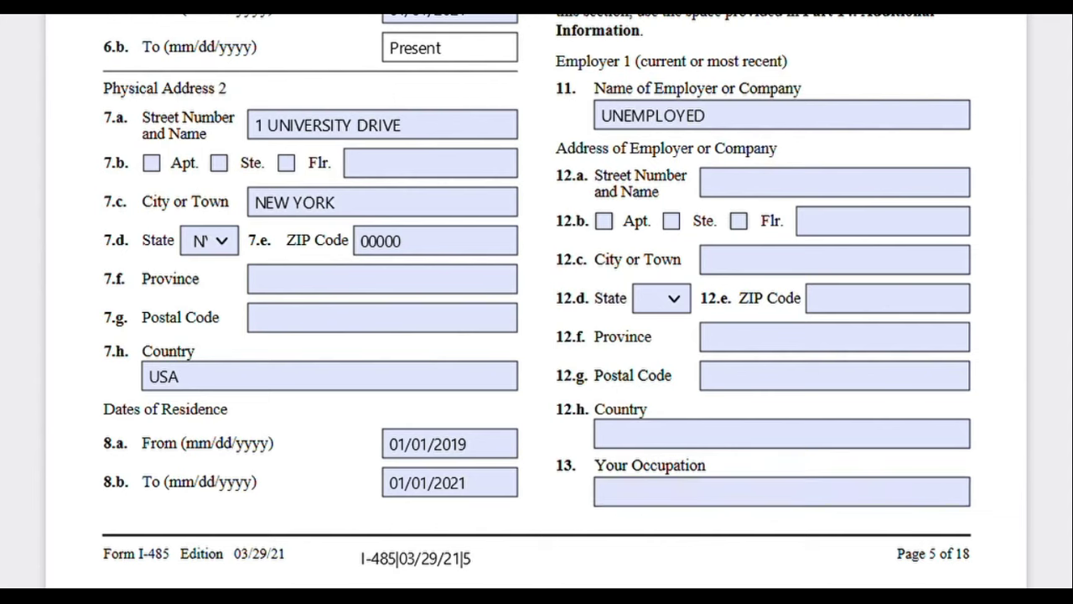
left_click(786, 117)
type("- STUDENT")
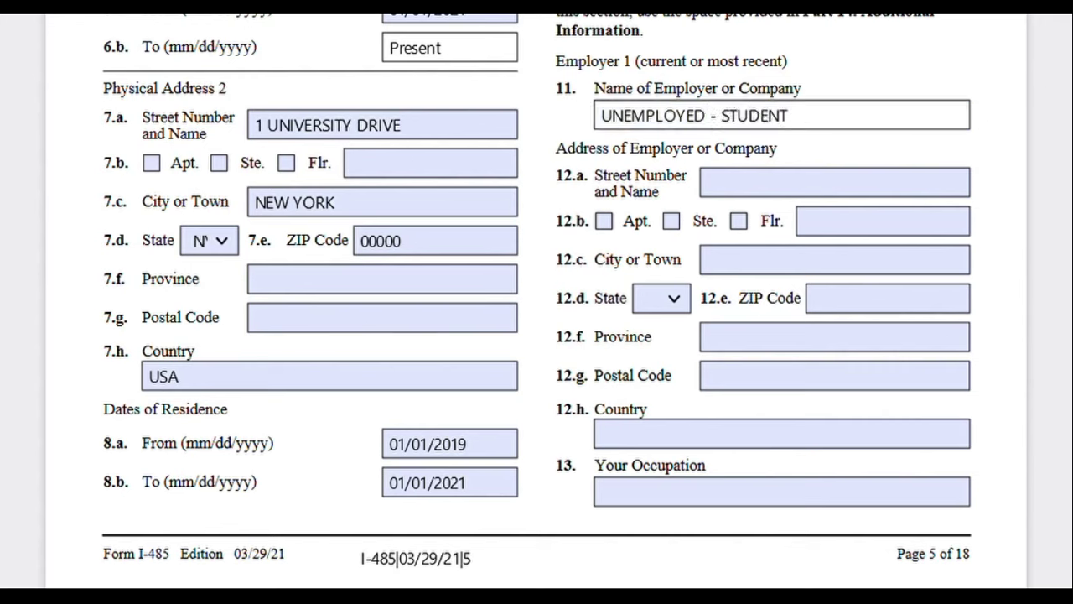
key("Return")
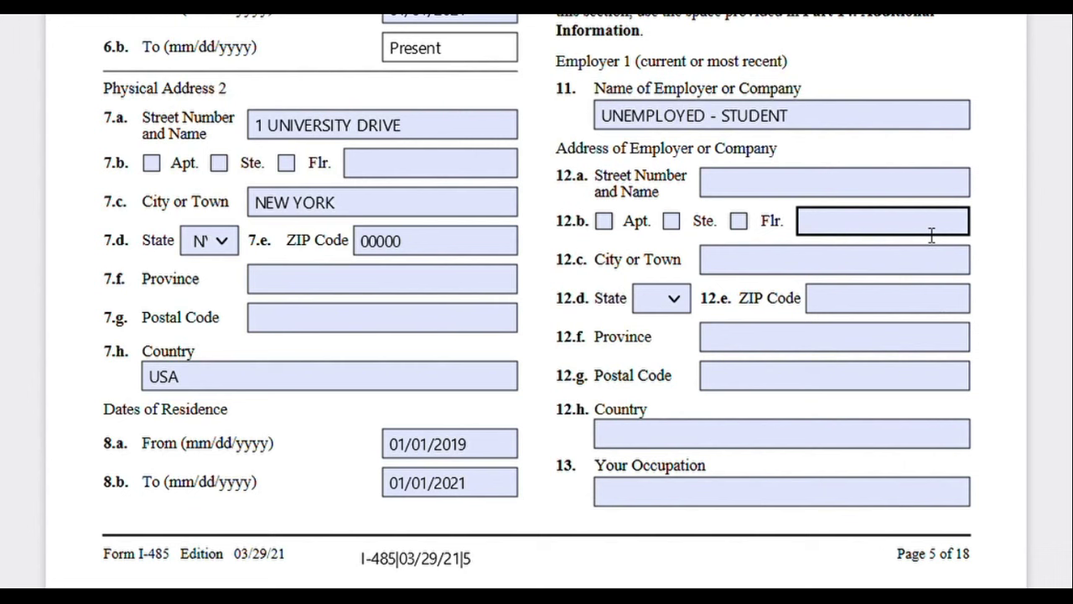
- Examine the Employer 2 entries in items 15 through 18.b, including the employer's name, address, occupation and employment dates
scroll(796, 271, "down", 10)
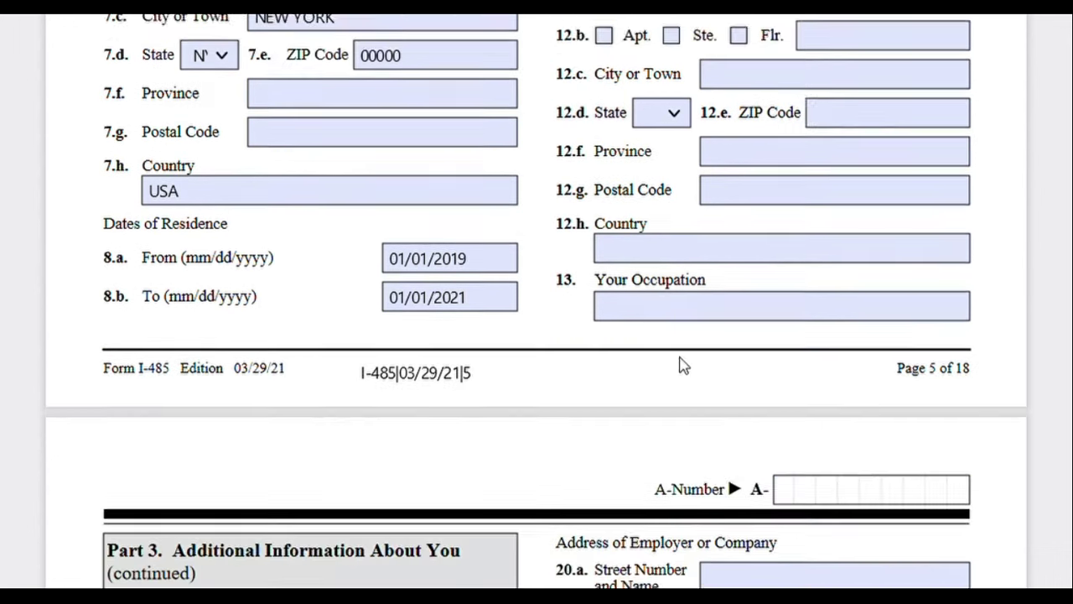
scroll(240, 317, "down", 2)
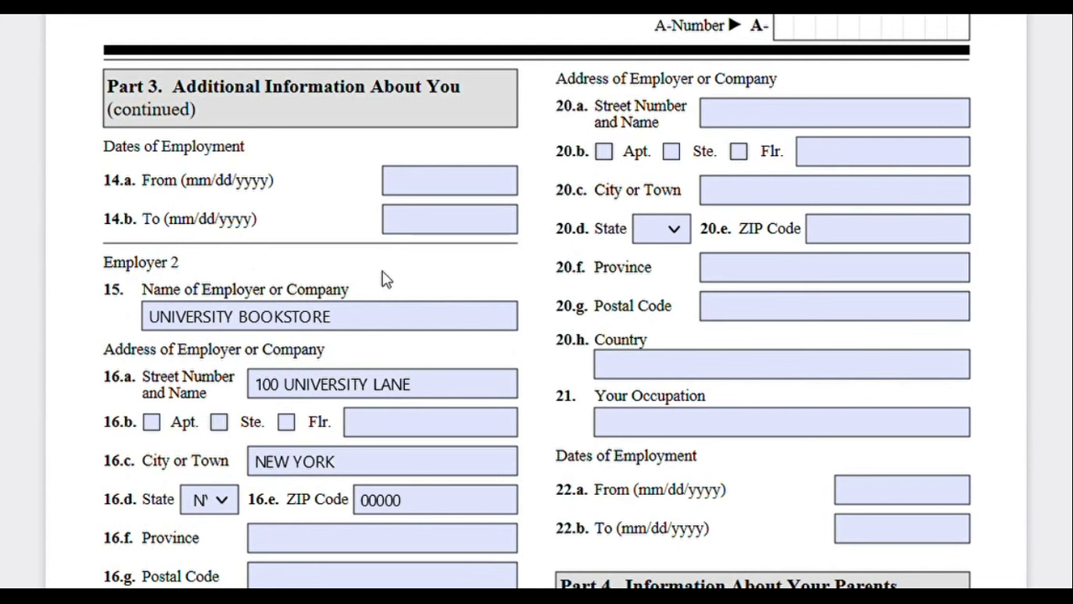
scroll(381, 279, "down", 6)
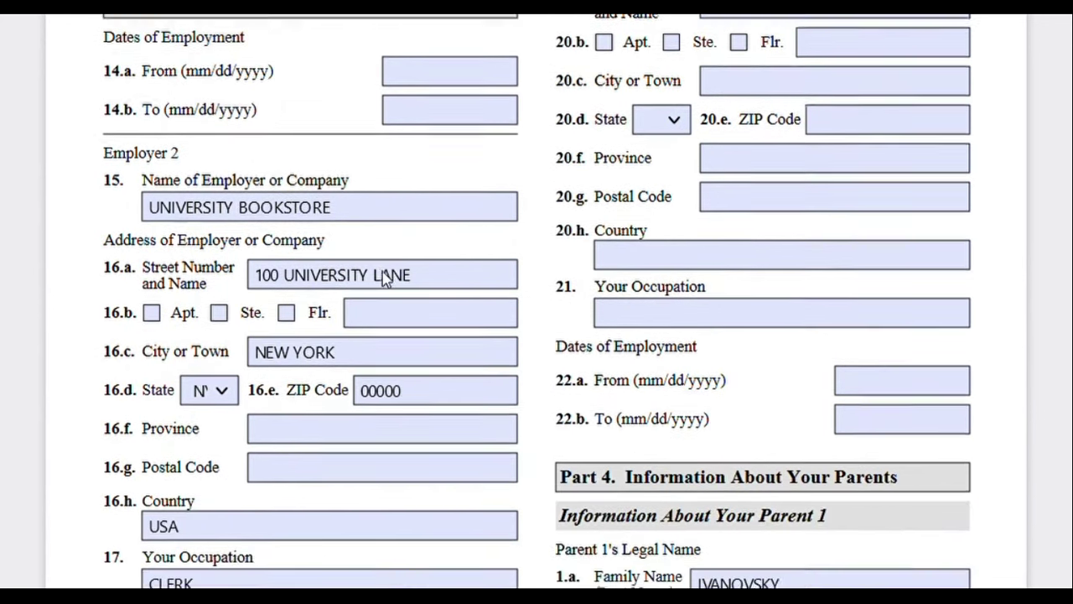
scroll(474, 429, "up", 6)
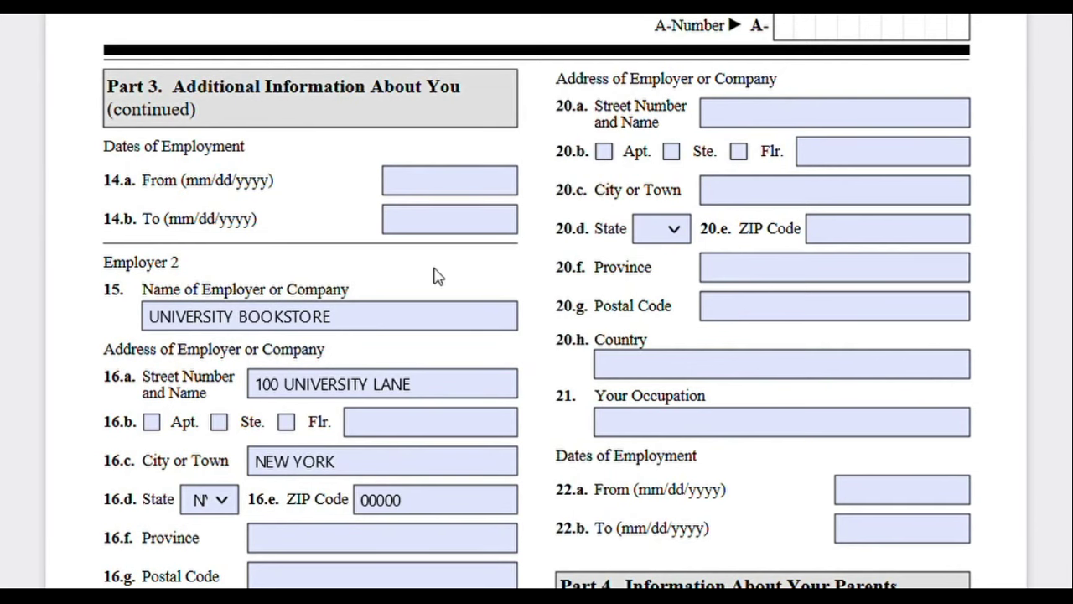
scroll(443, 251, "down", 4)
scroll(329, 227, "down", 3)
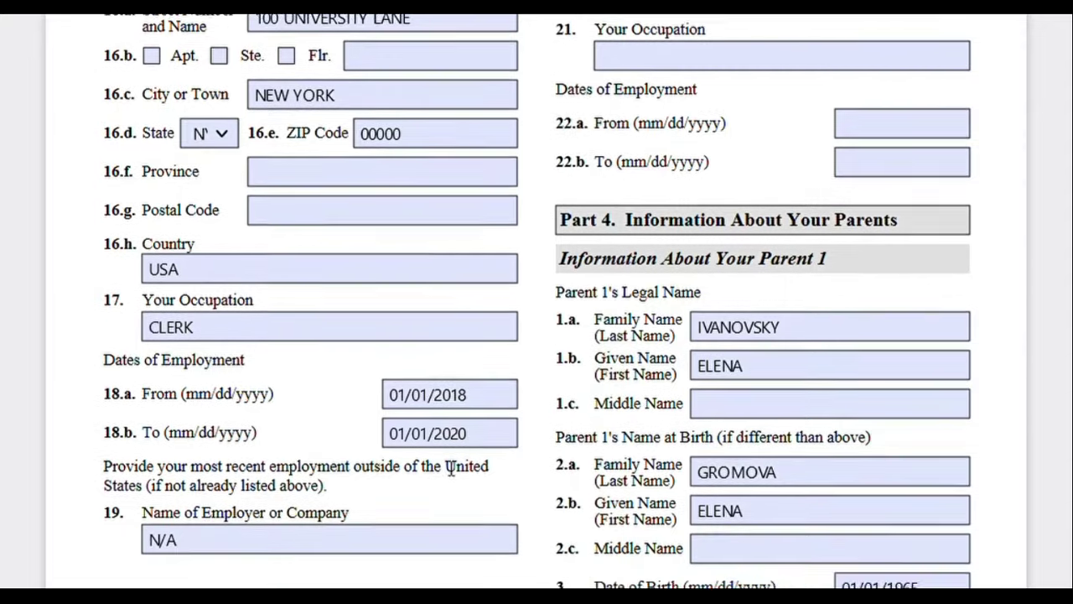
scroll(509, 467, "up", 2)
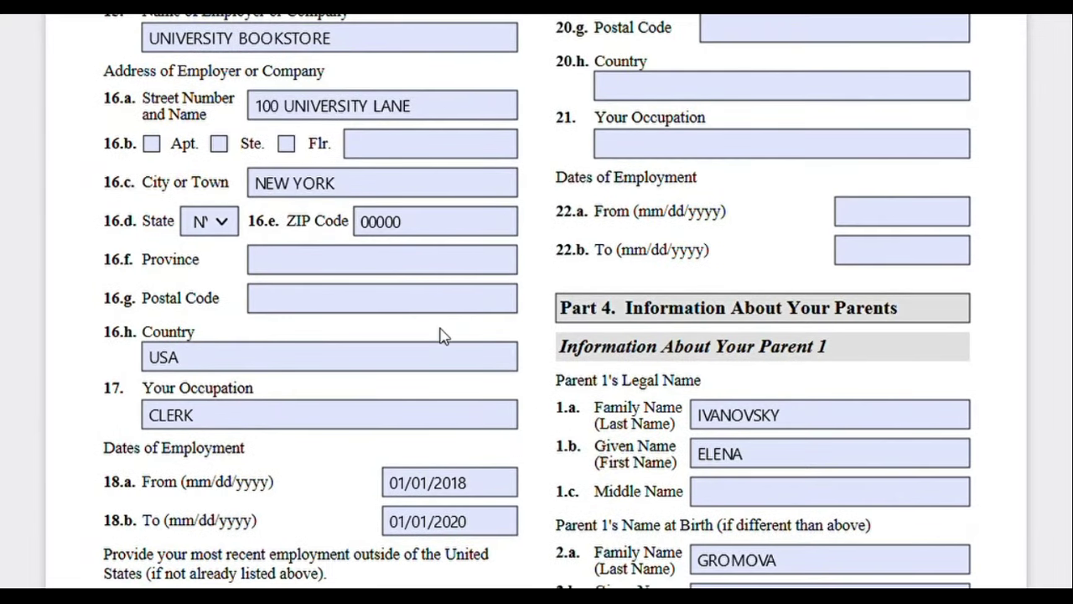
scroll(444, 335, "up", 3)
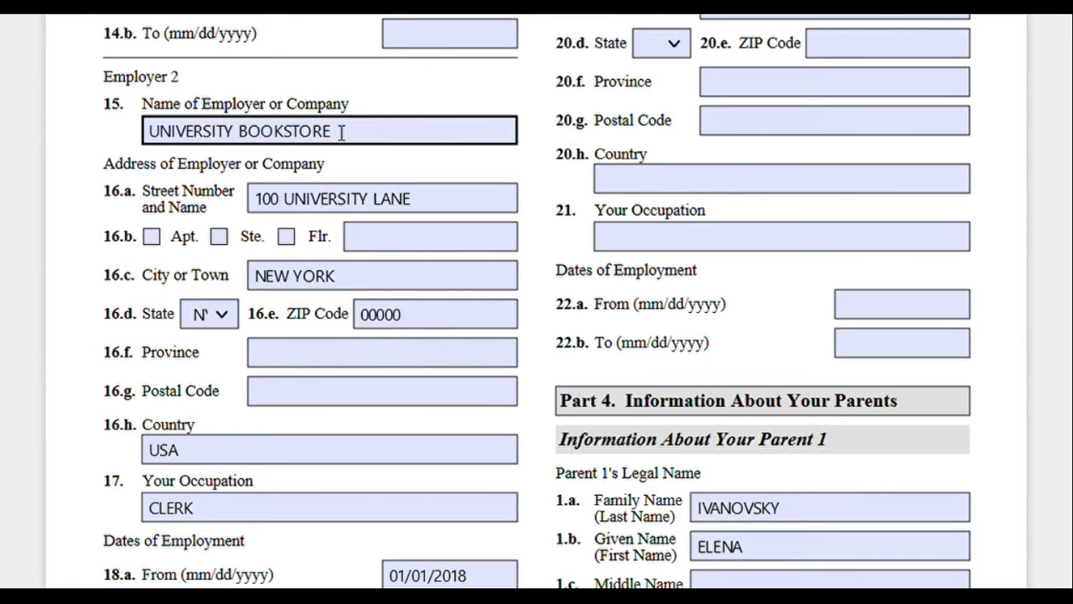
scroll(339, 144, "down", 3)
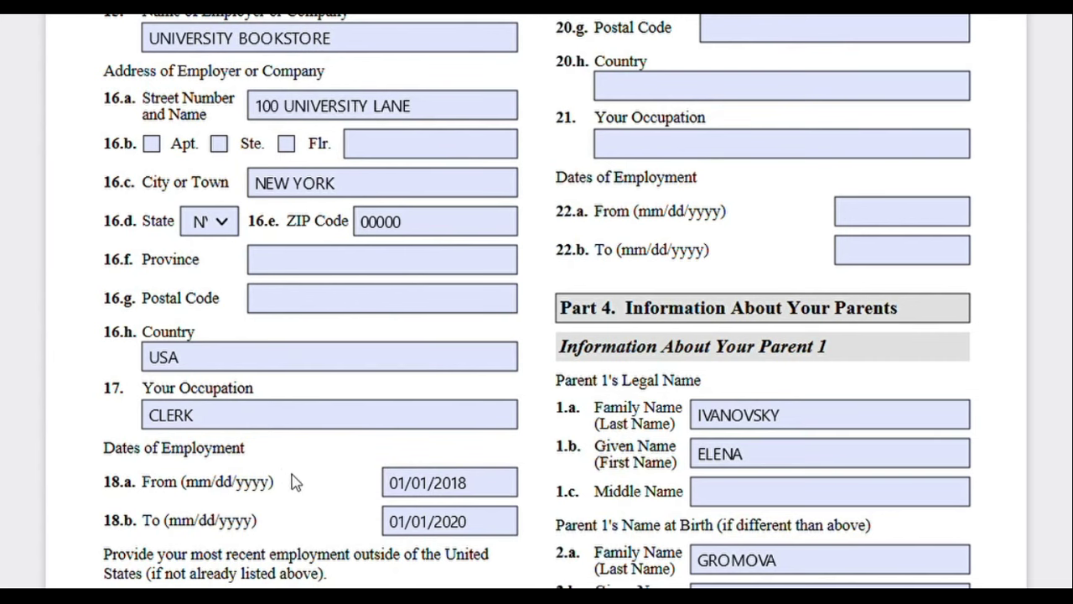
scroll(285, 477, "up", 3)
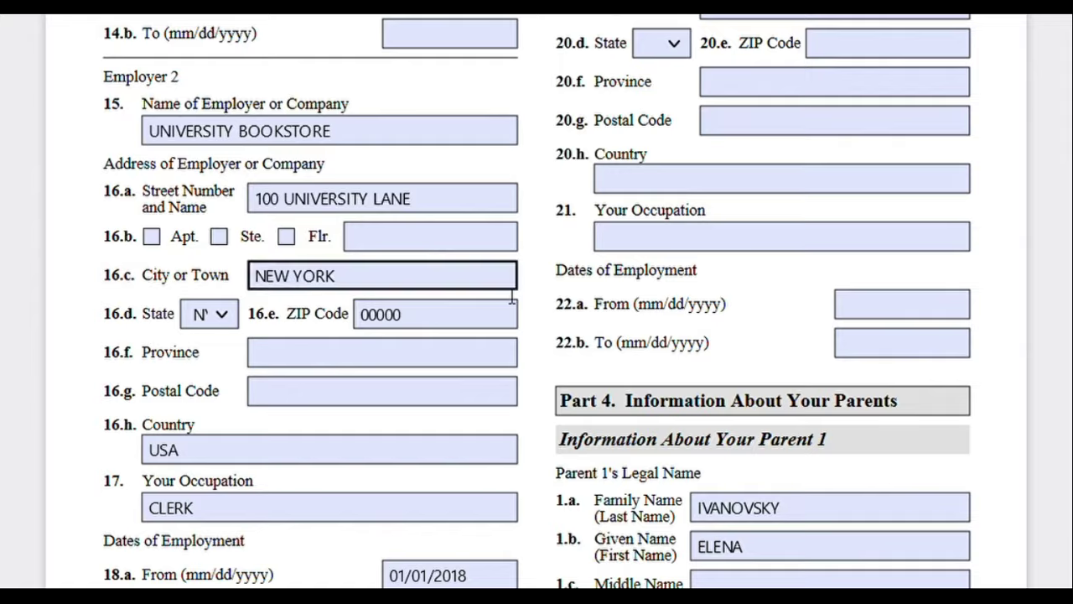
scroll(513, 285, "down", 3)
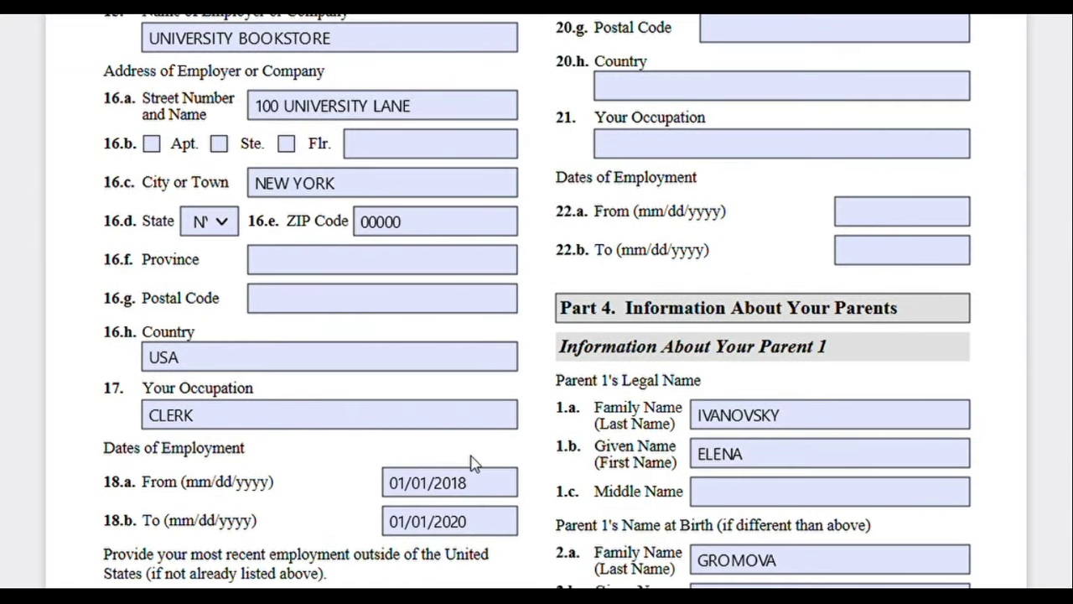
scroll(468, 460, "up", 3)
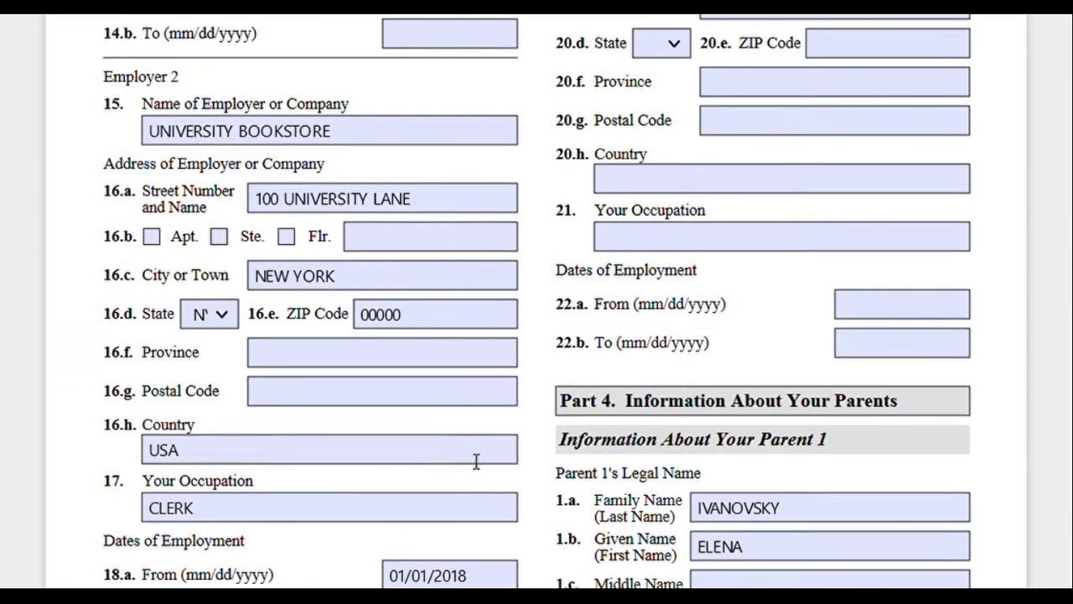
- Check the extra address and employer entries under Additional Information, and highlight the item 19 instruction on employment outside the United States
scroll(468, 459, "down", 10)
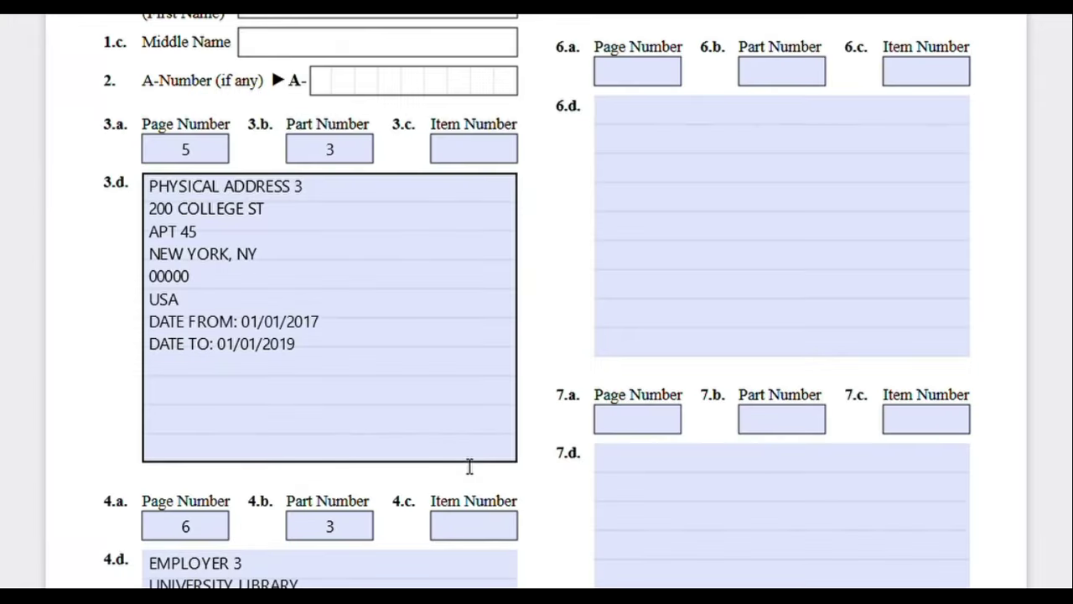
scroll(469, 467, "down", 5)
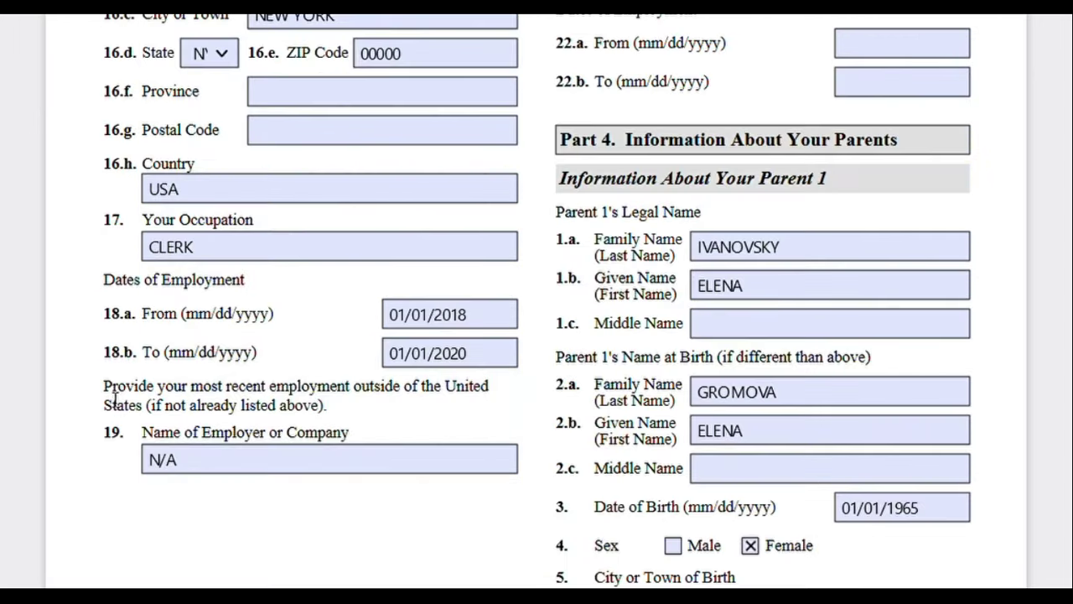
left_click_drag(104, 391, 490, 392)
left_click_drag(329, 423, 328, 419)
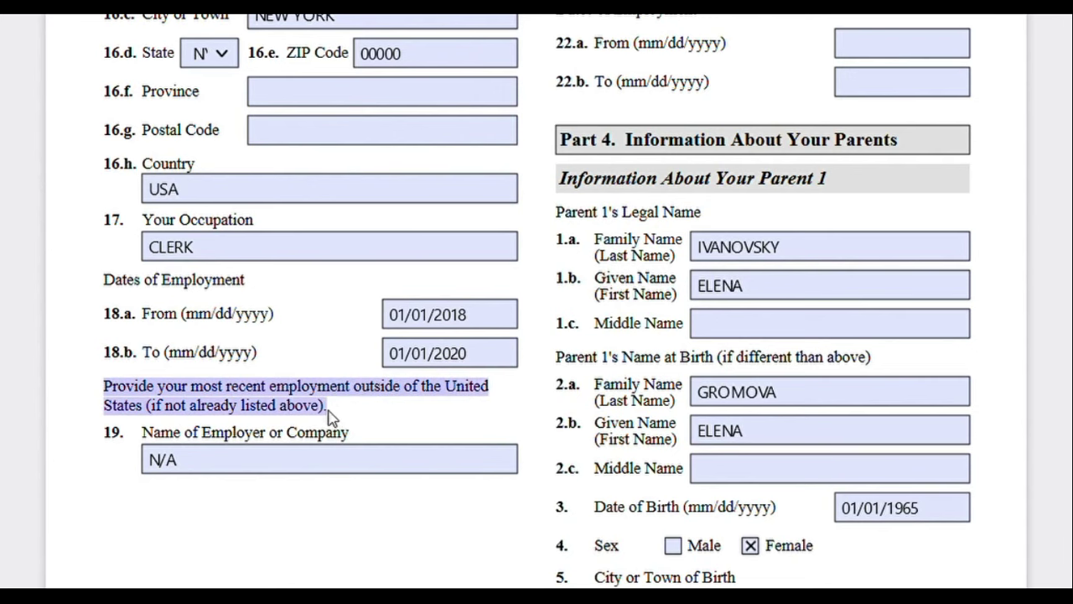
left_click(365, 423)
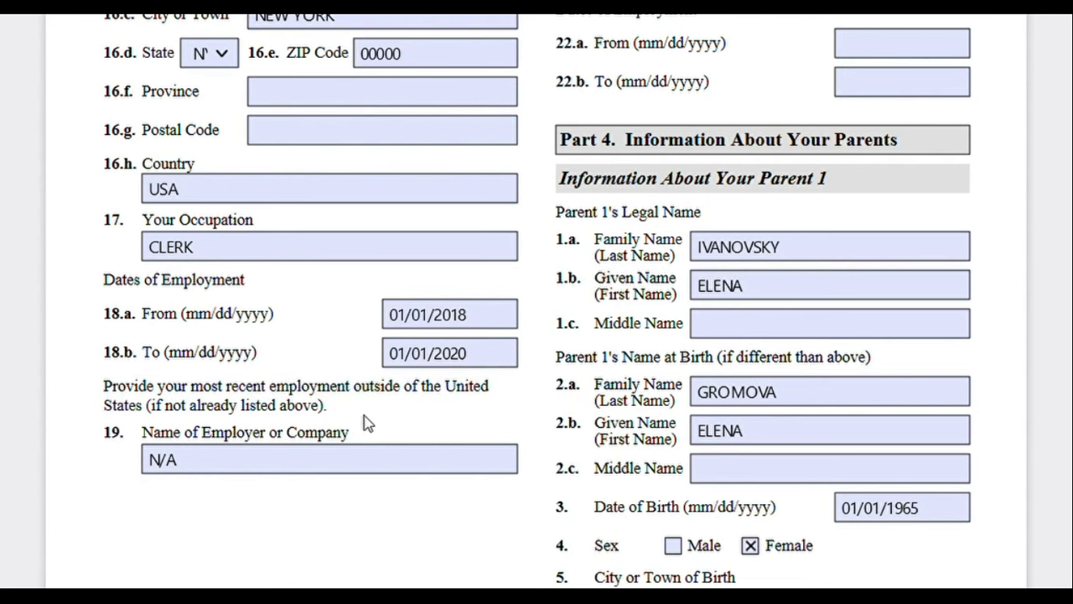
- Look back over the Part 3 employment pages, including the employment dates and the employer address in items 20.a through 22.b
scroll(366, 424, "down", 2)
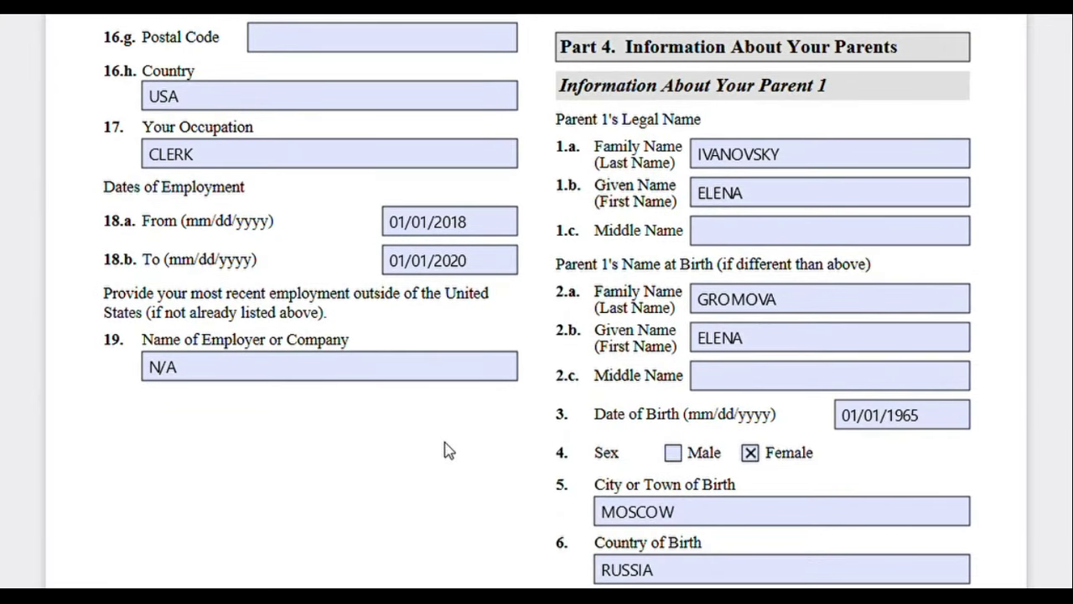
scroll(447, 450, "up", 7)
scroll(650, 450, "up", 5)
scroll(648, 448, "down", 13)
scroll(646, 291, "up", 16)
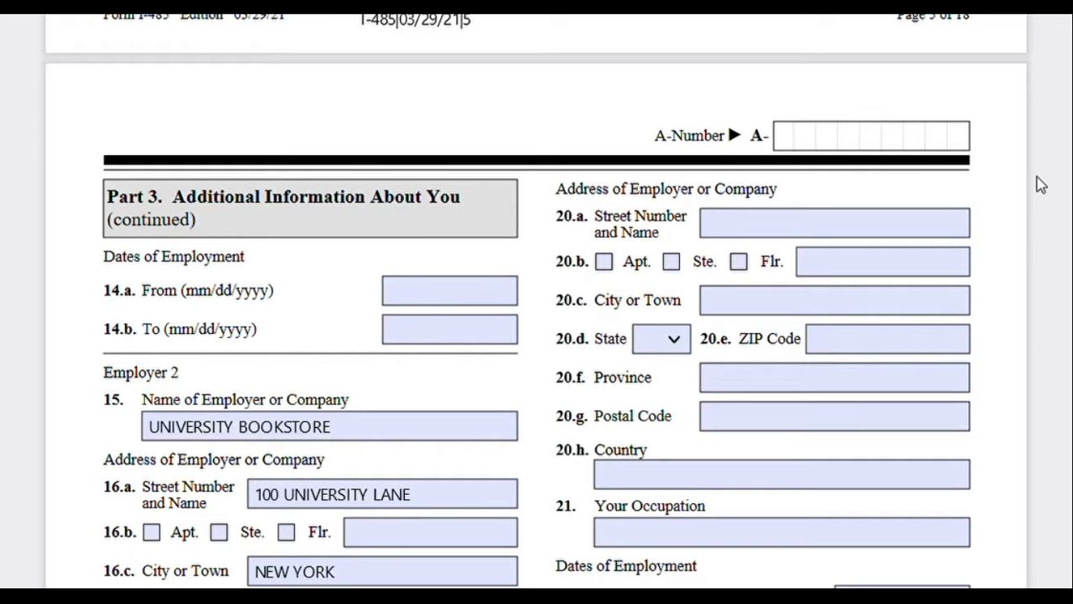
scroll(1040, 184, "down", 2)
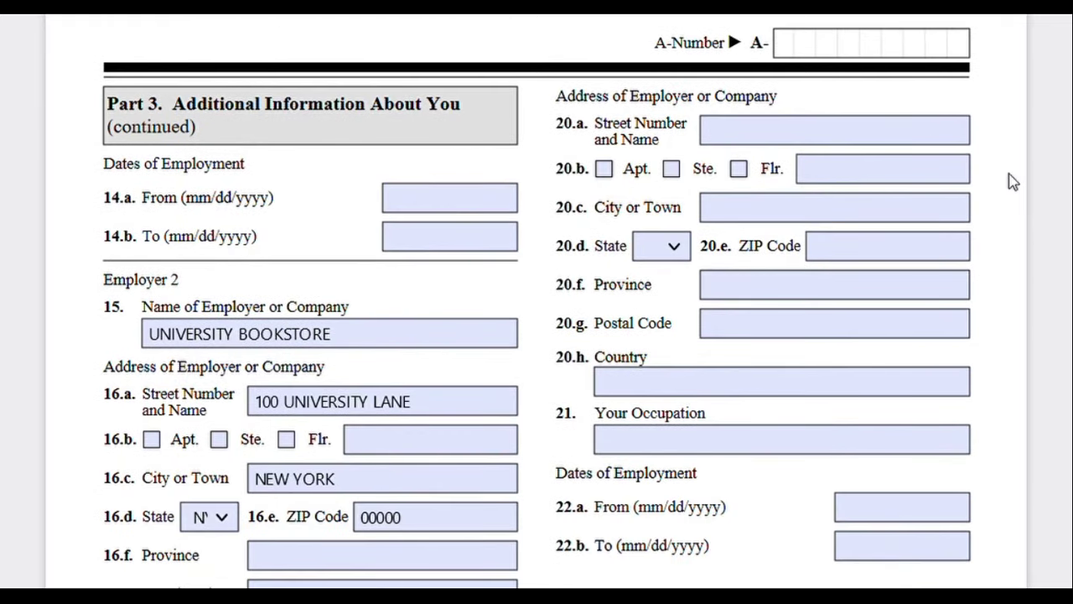
scroll(1027, 213, "down", 4)
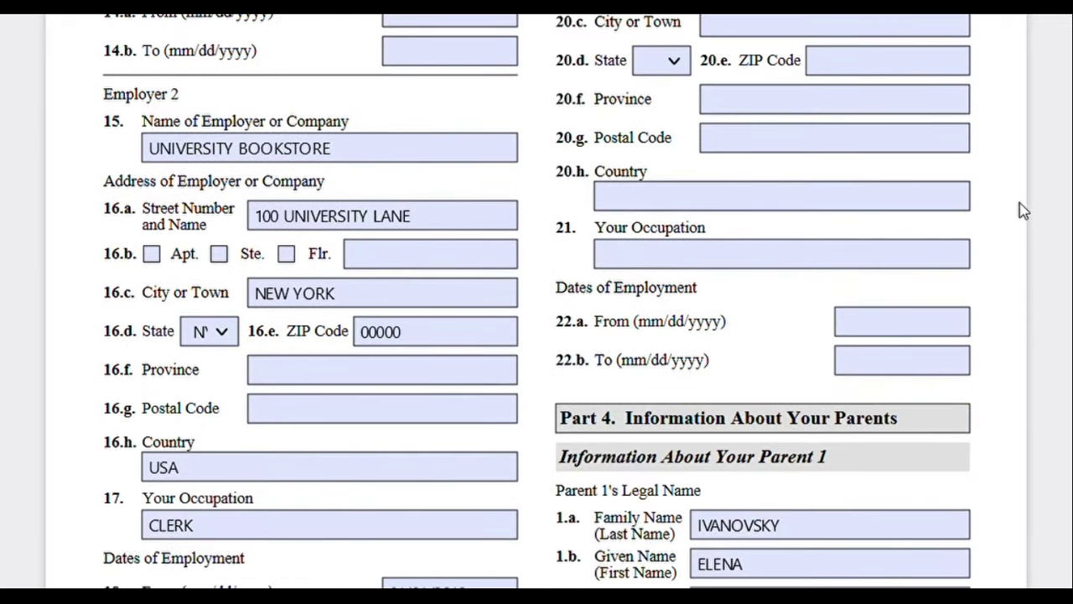
- Review the Parent 1 information in Part 4, items 1.a through 8, including legal name, name at birth and current residence
scroll(1023, 211, "down", 8)
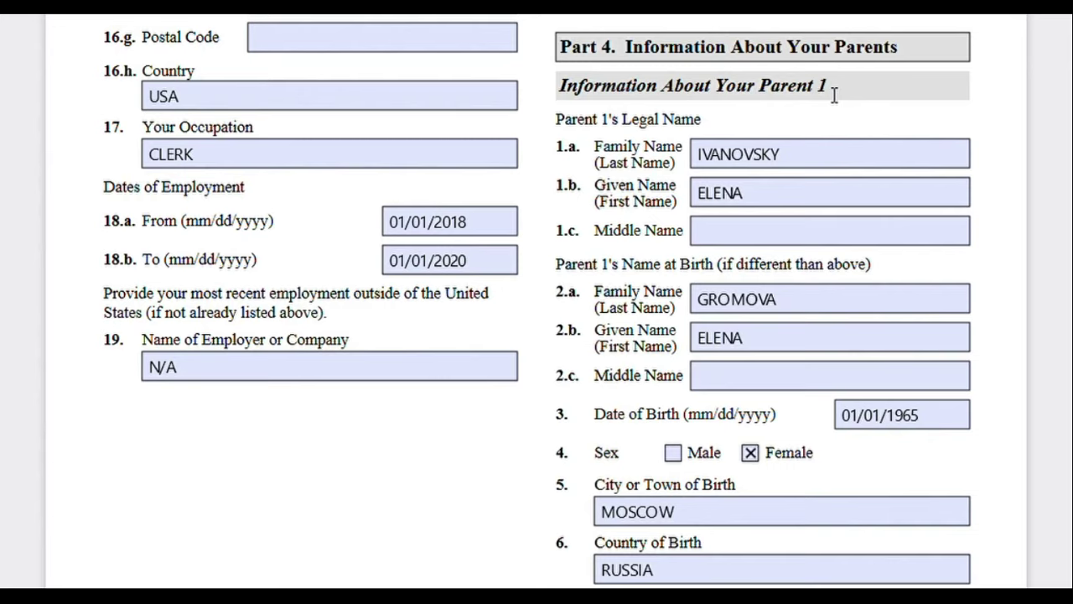
scroll(834, 95, "down", 3)
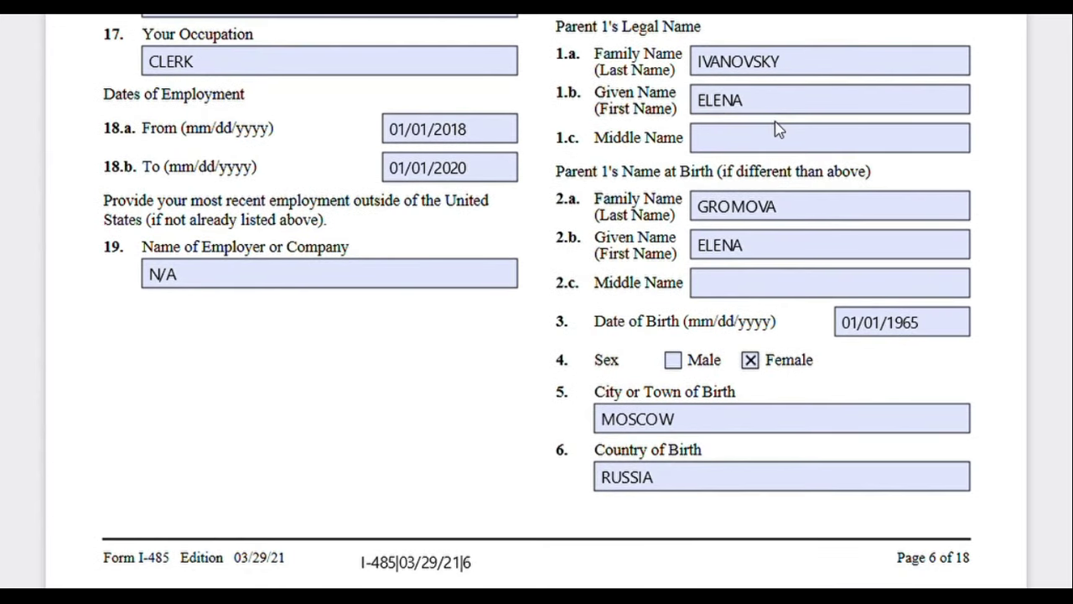
left_click(788, 248)
scroll(833, 407, "down", 2)
scroll(833, 408, "down", 7)
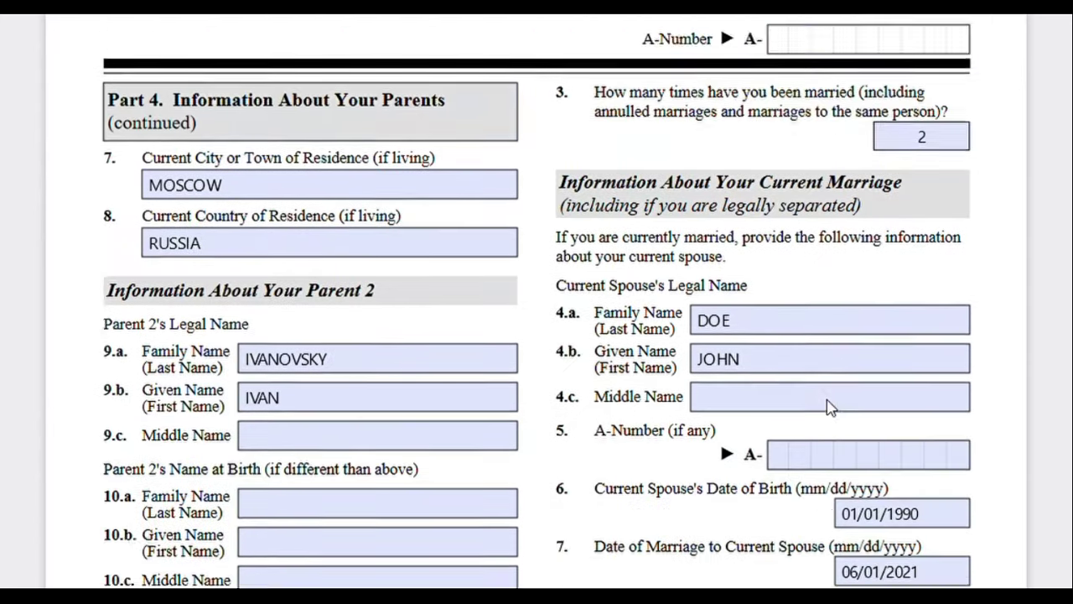
scroll(304, 168, "up", 2)
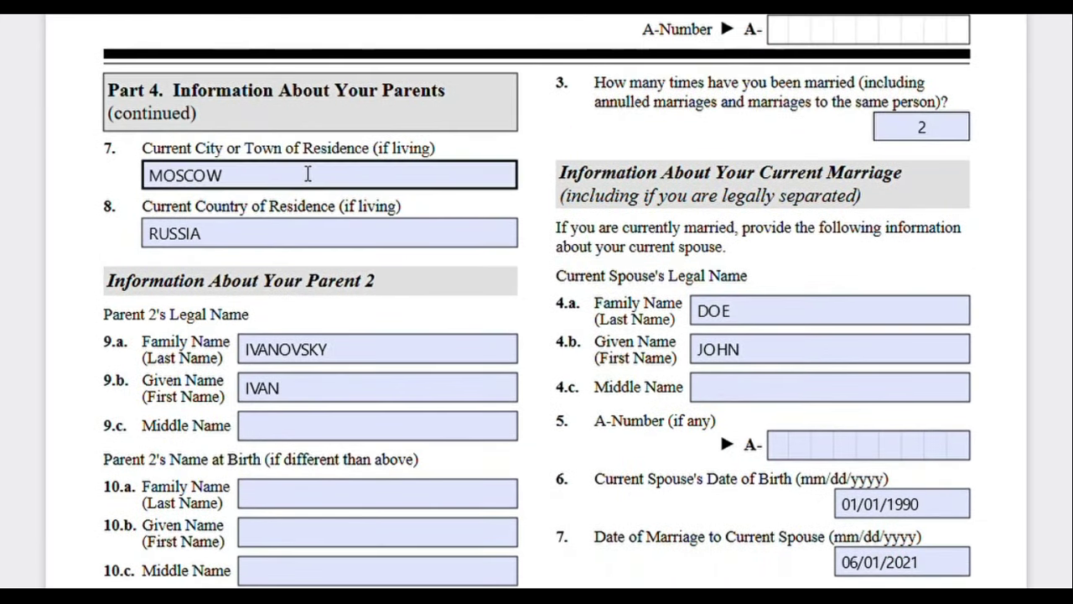
- Review the Parent 2 information in Part 4, items 9.a through 16, including the current residence entries
scroll(344, 312, "down", 1)
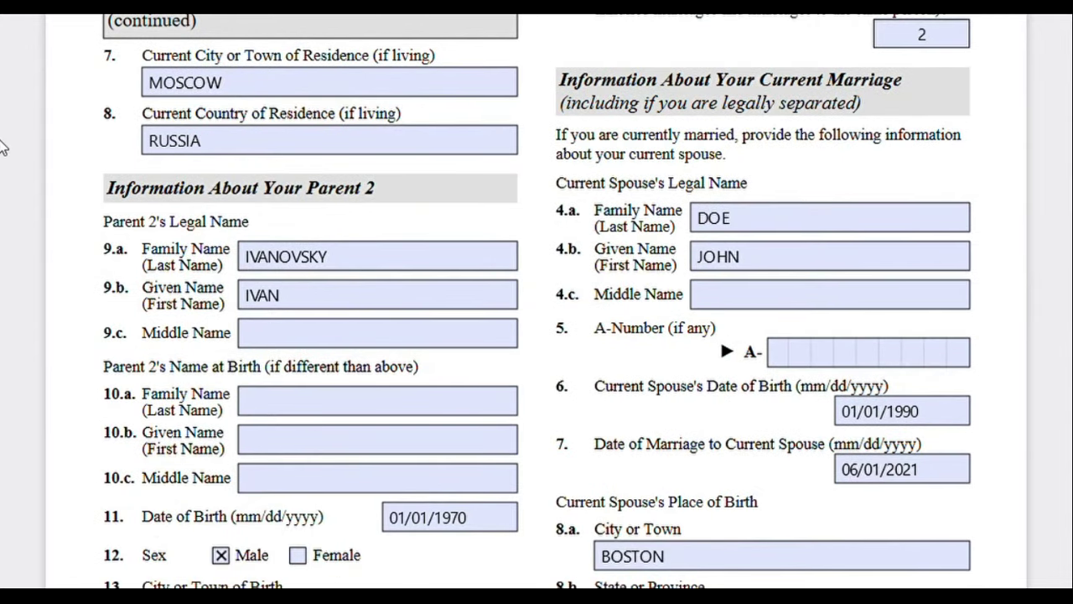
scroll(178, 276, "down", 2)
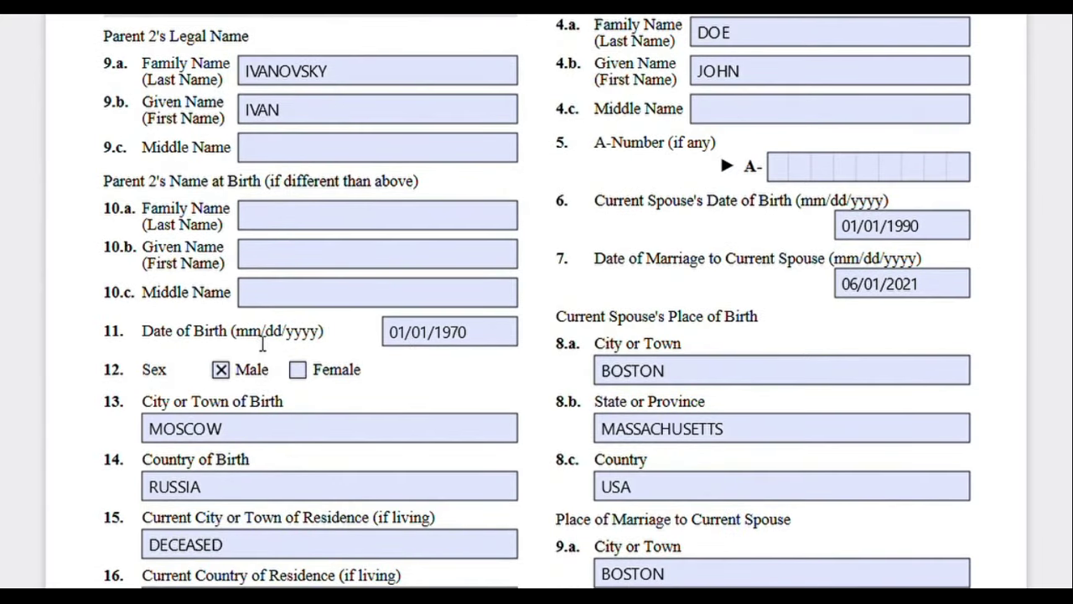
scroll(263, 343, "down", 1)
scroll(284, 289, "down", 1)
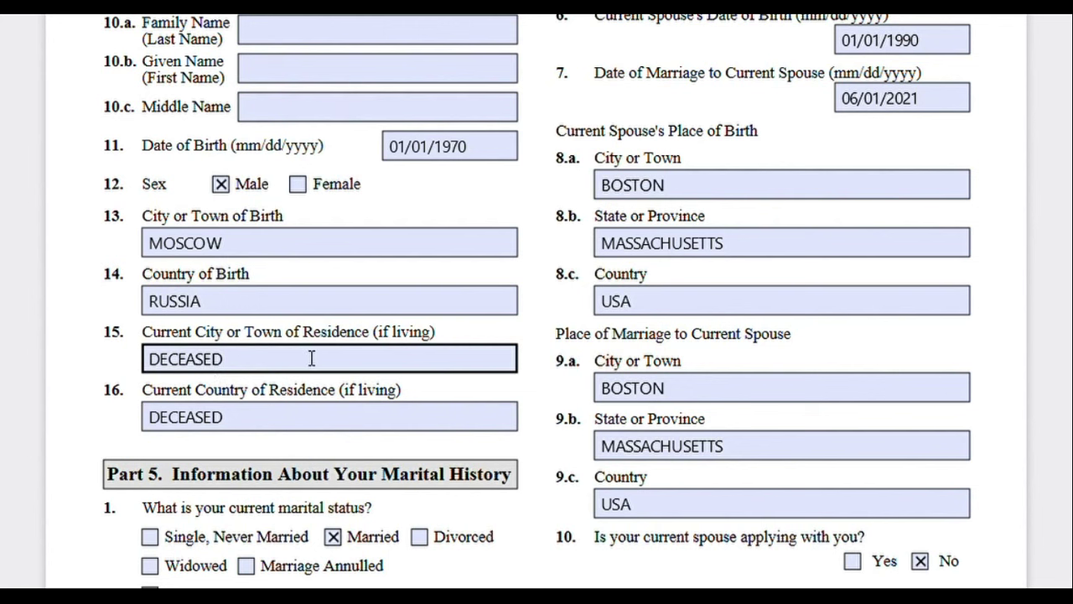
- Recheck the Parent 2 entries in Part 4, from the legal name and name at birth to the place of birth and residence
scroll(311, 358, "up", 3)
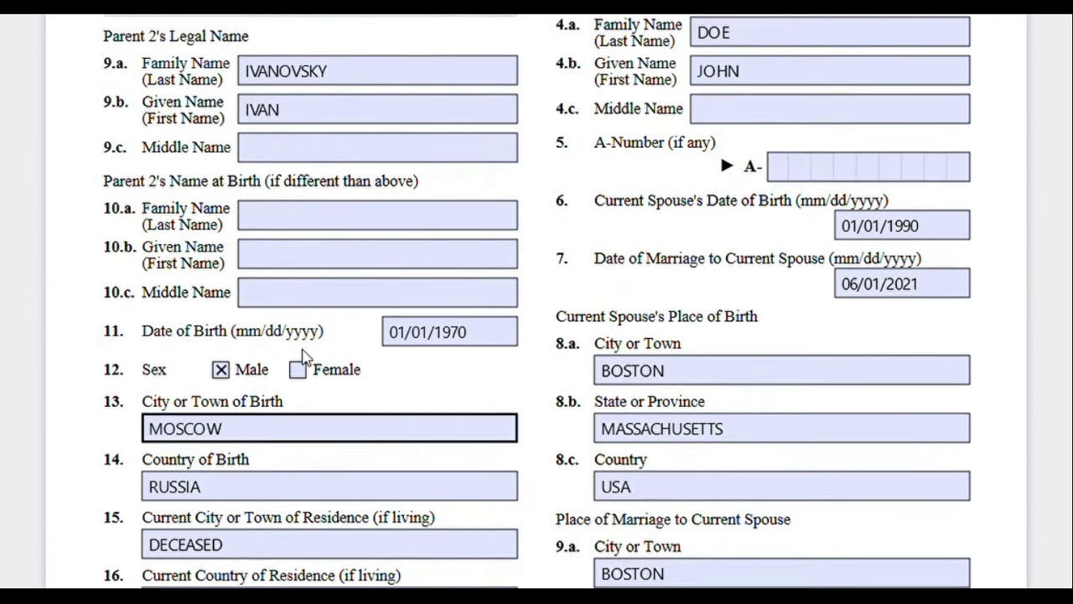
scroll(305, 356, "up", 1)
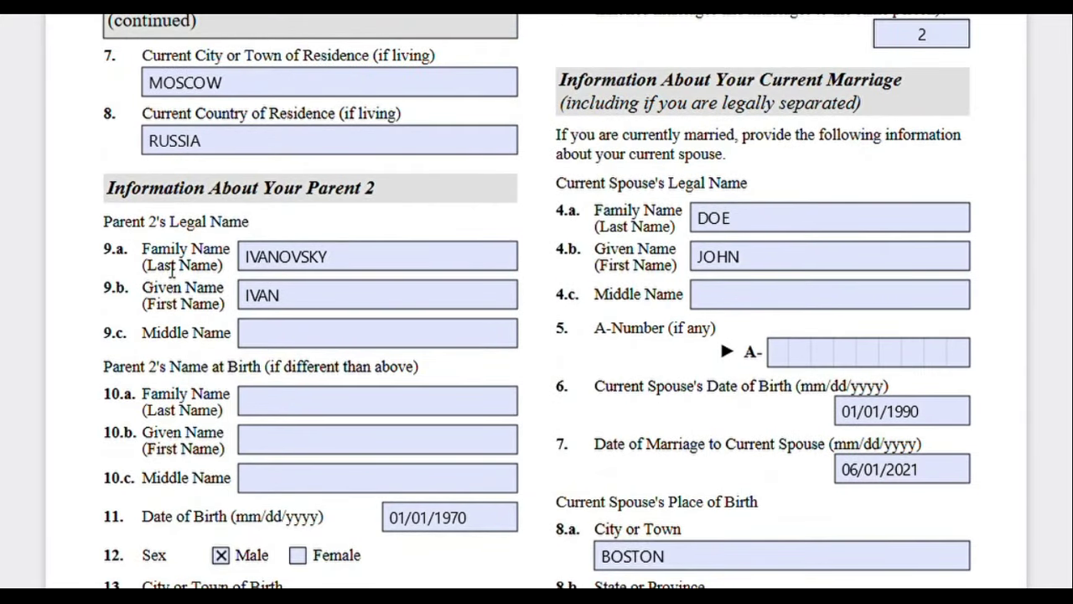
scroll(172, 266, "down", 1)
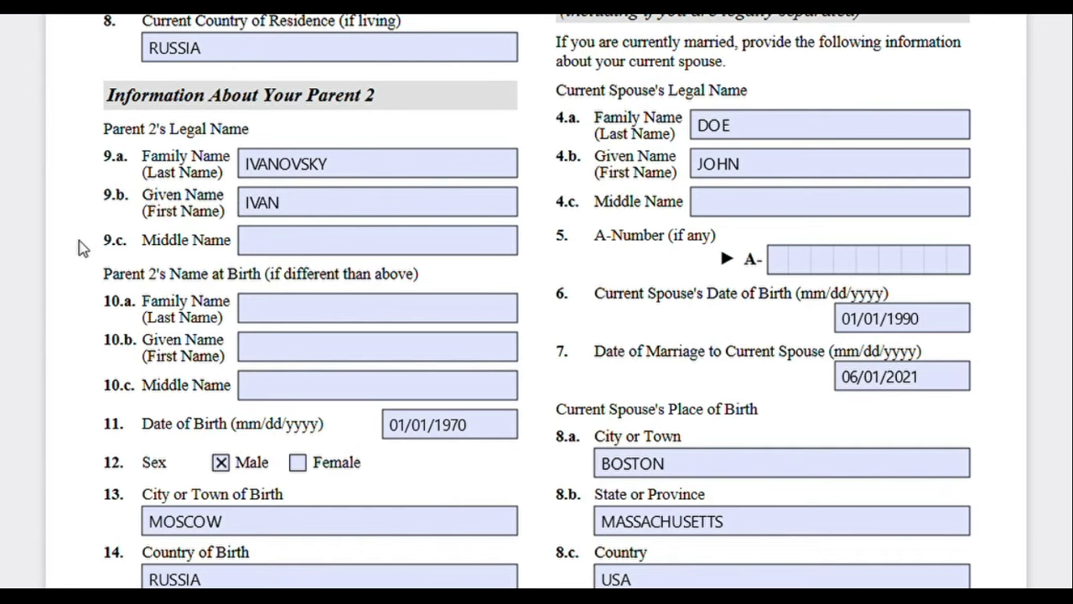
scroll(81, 248, "down", 5)
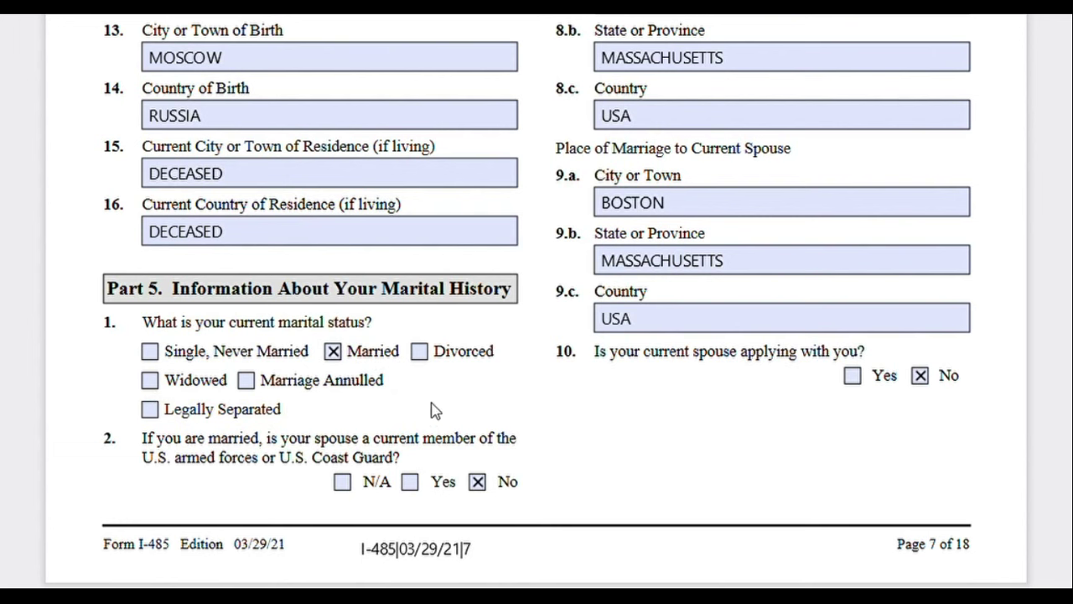
- Look over the layout of Part 5 on marital history, from the marital status question through the current marriage section ending at item 10
scroll(515, 474, "up", 10)
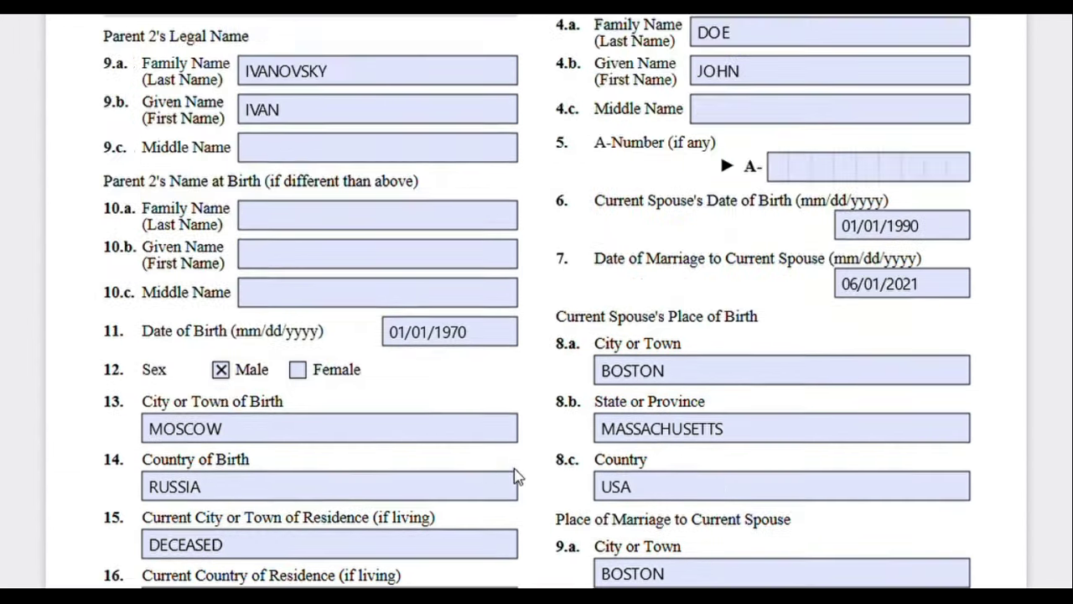
scroll(1018, 271, "up", 1)
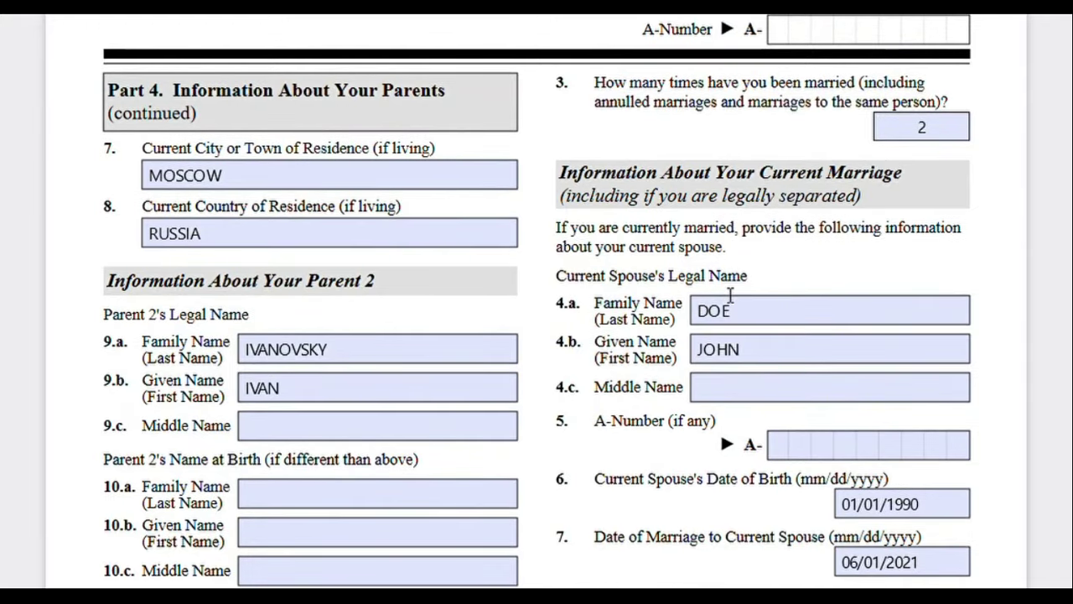
scroll(846, 173, "down", 2)
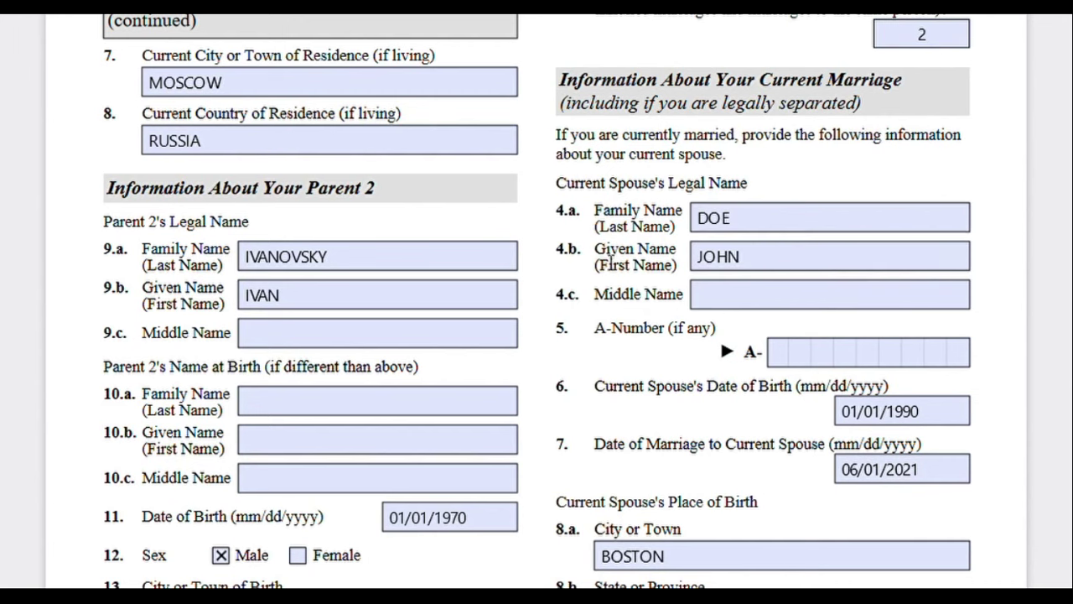
scroll(611, 260, "down", 1)
scroll(611, 264, "down", 5)
scroll(581, 261, "down", 4)
scroll(562, 264, "down", 10)
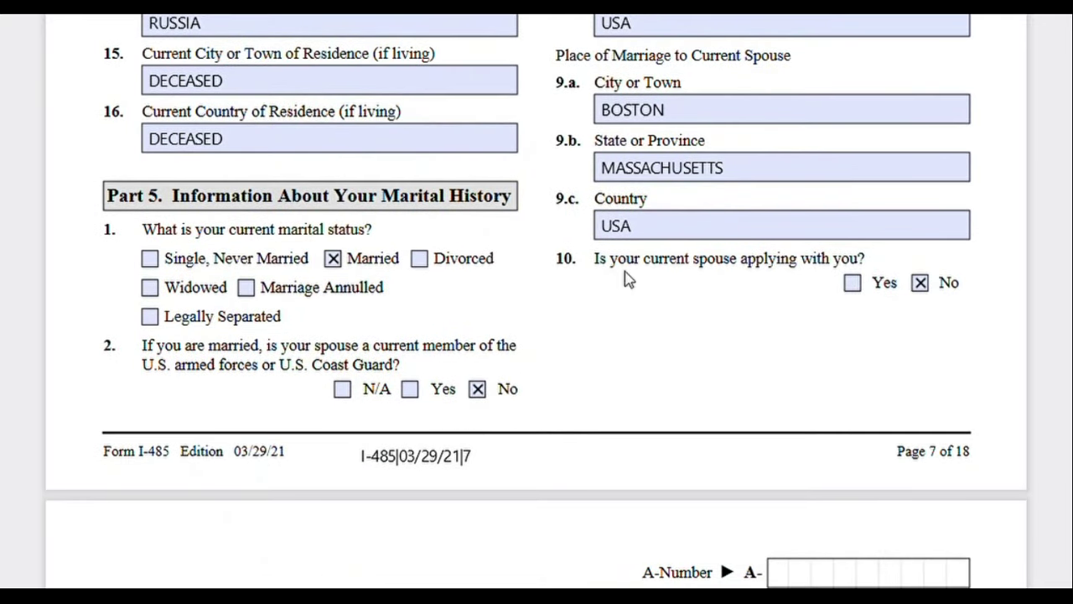
scroll(627, 278, "up", 10)
scroll(629, 279, "up", 12)
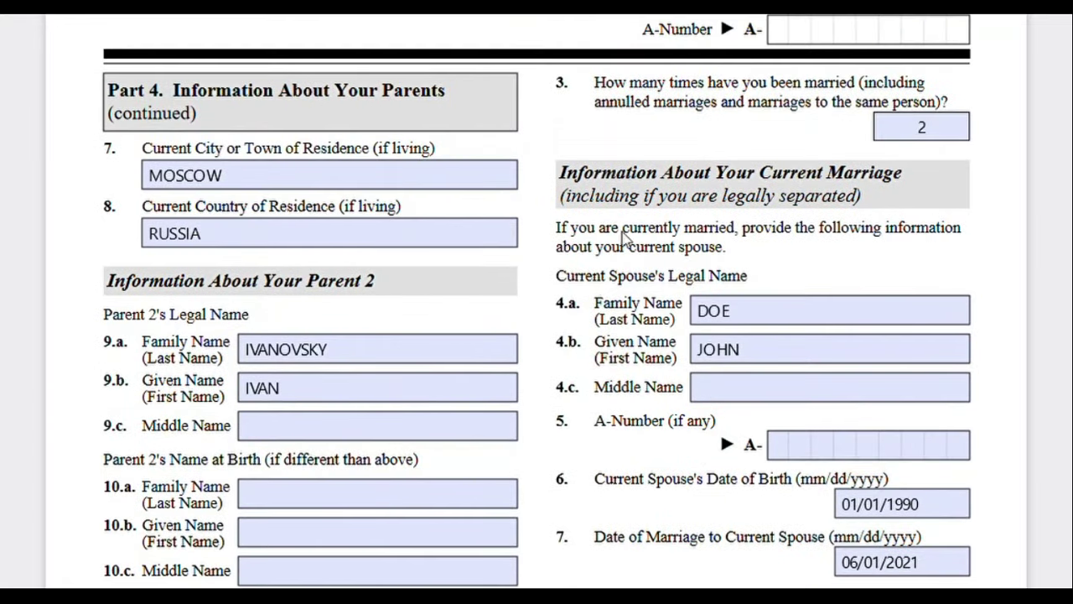
scroll(849, 440, "down", 3)
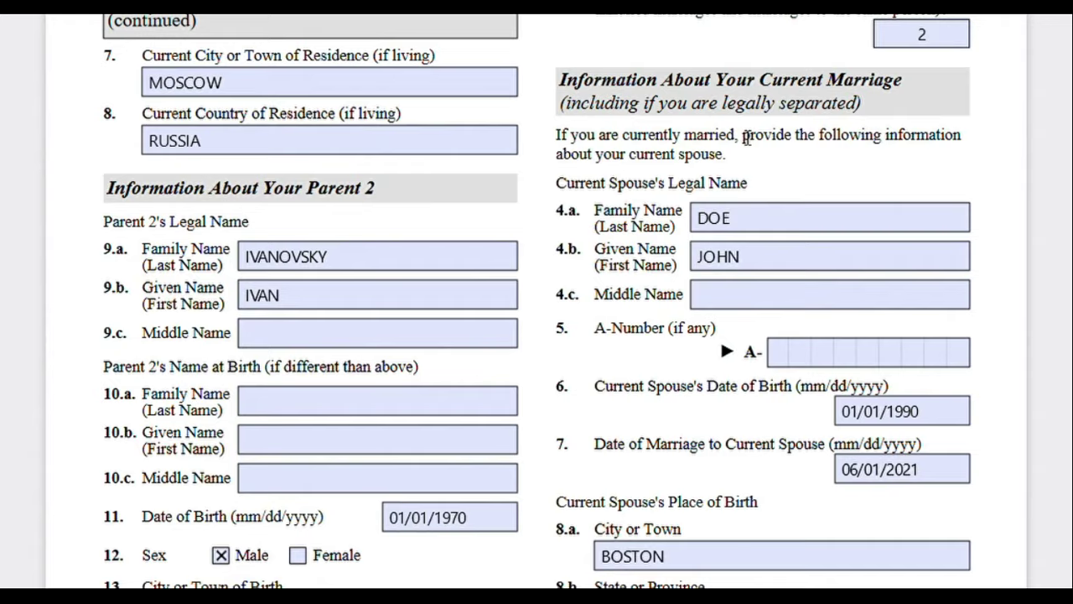
scroll(527, 347, "down", 17)
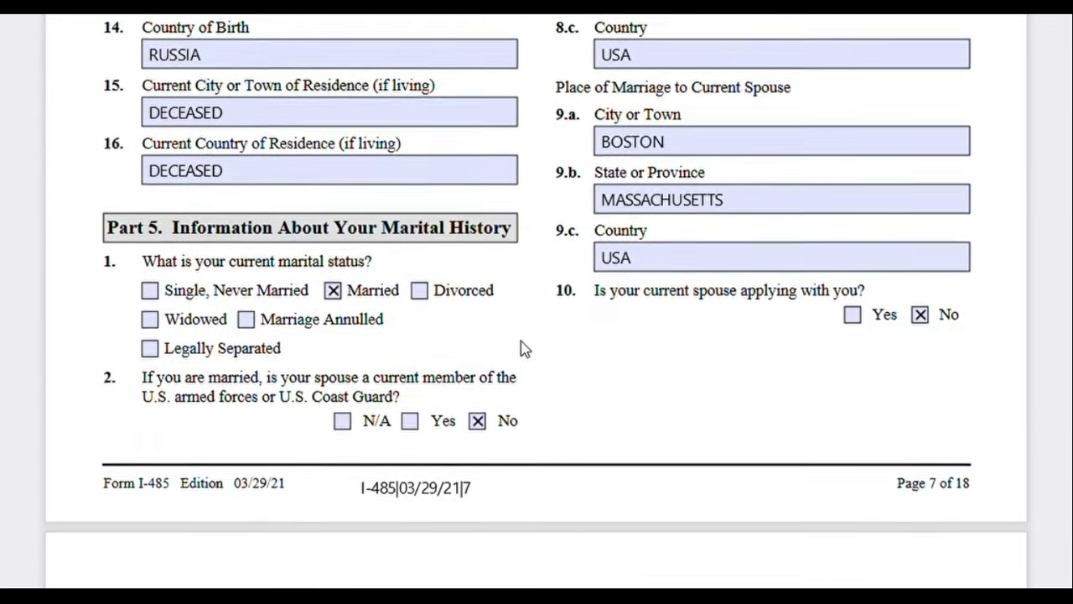
- Examine Part 5 items 1 and 2 on current marital status and the spouse's membership in the U.S. armed forces or Coast Guard
scroll(92, 436, "up", 3)
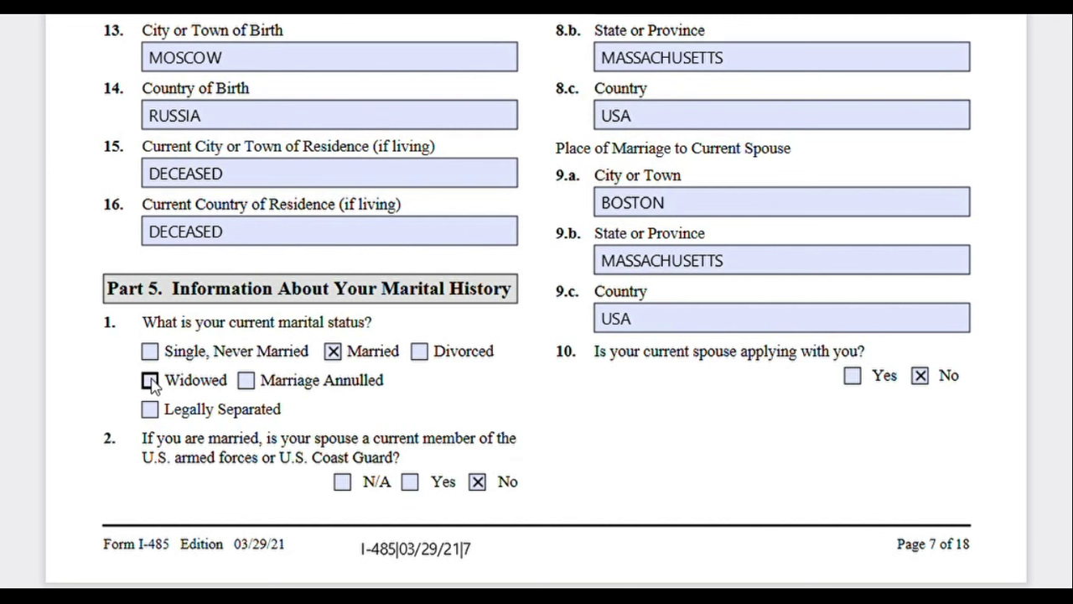
scroll(626, 383, "up", 8)
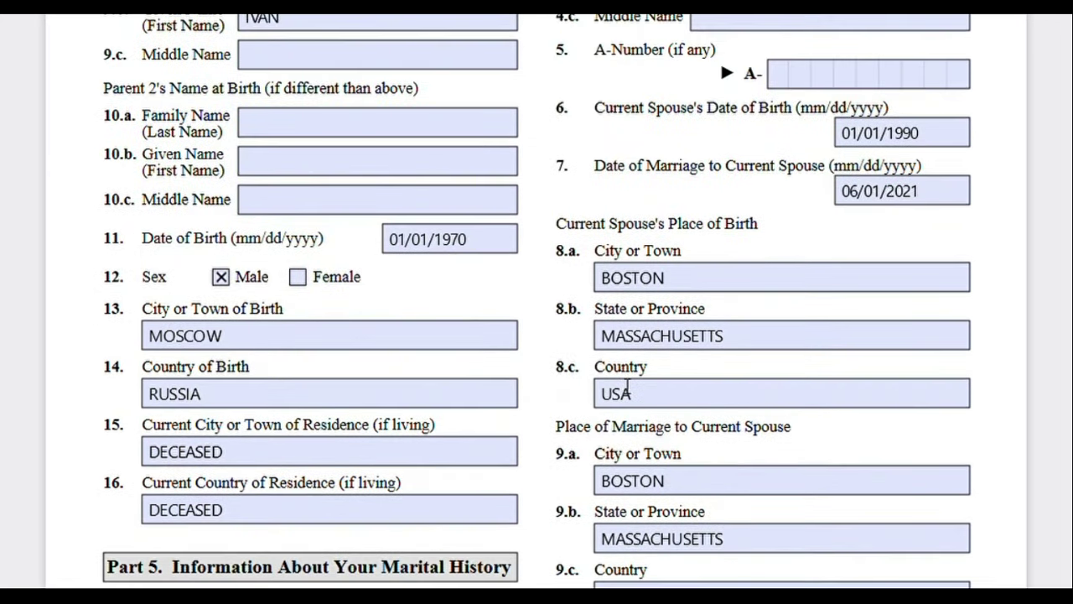
scroll(587, 387, "down", 7)
scroll(586, 387, "down", 3)
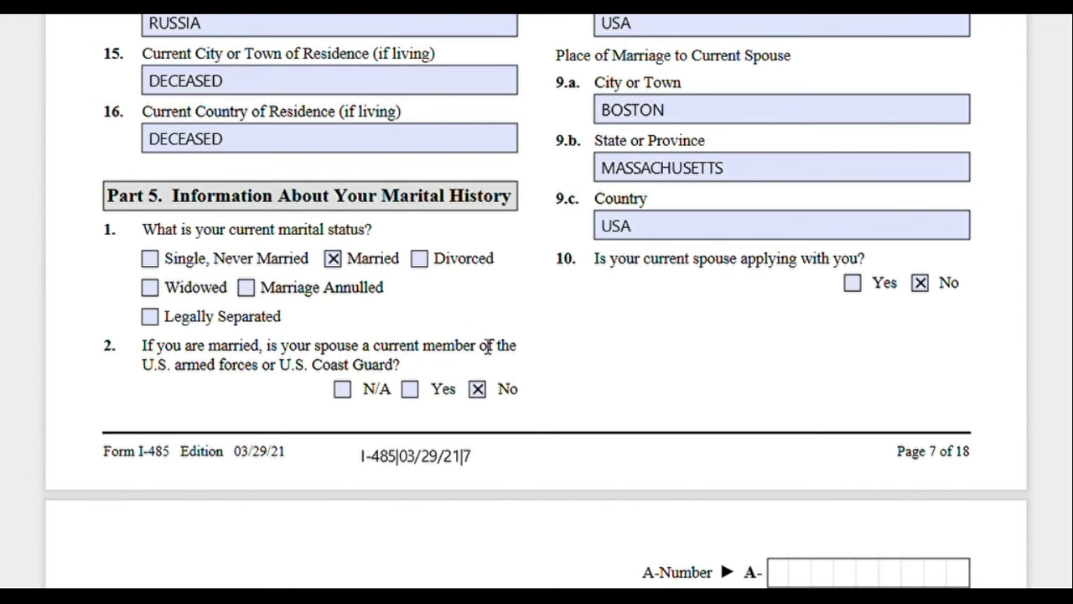
scroll(488, 346, "up", 2)
scroll(495, 400, "down", 2)
scroll(580, 266, "up", 2)
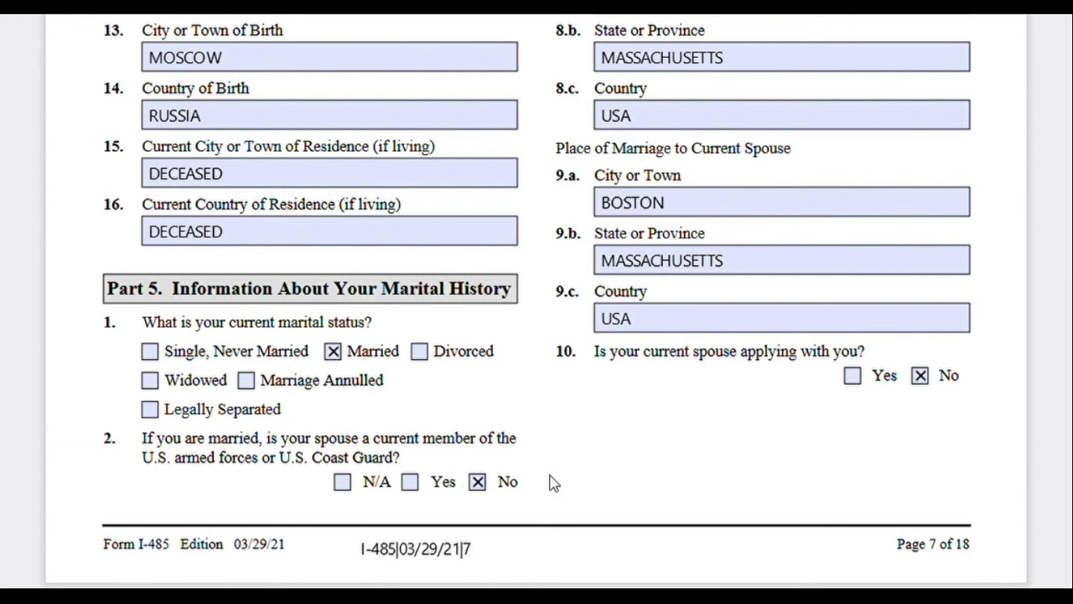
- Review Part 5 items 3 through 9.c, covering the number of marriages, the current spouse's details and the date and place of marriage
scroll(612, 460, "up", 5)
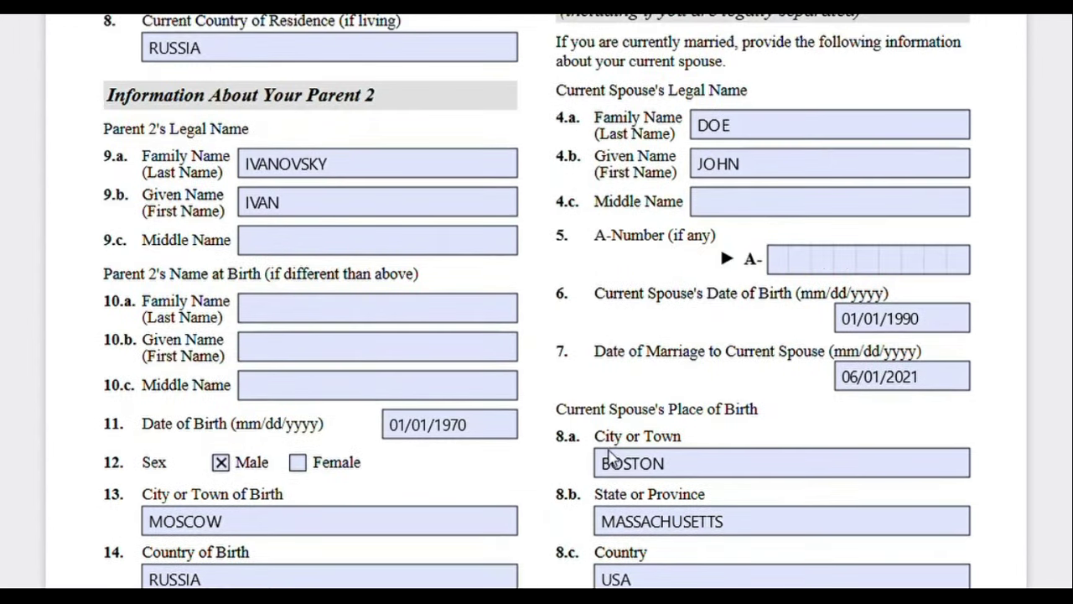
scroll(611, 460, "up", 2)
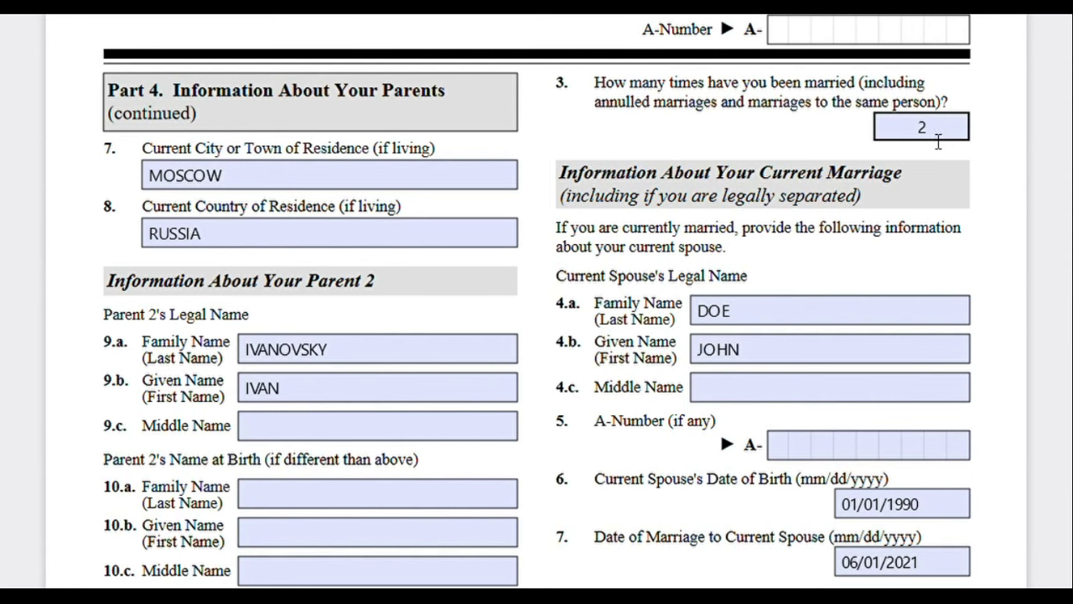
scroll(954, 148, "down", 2)
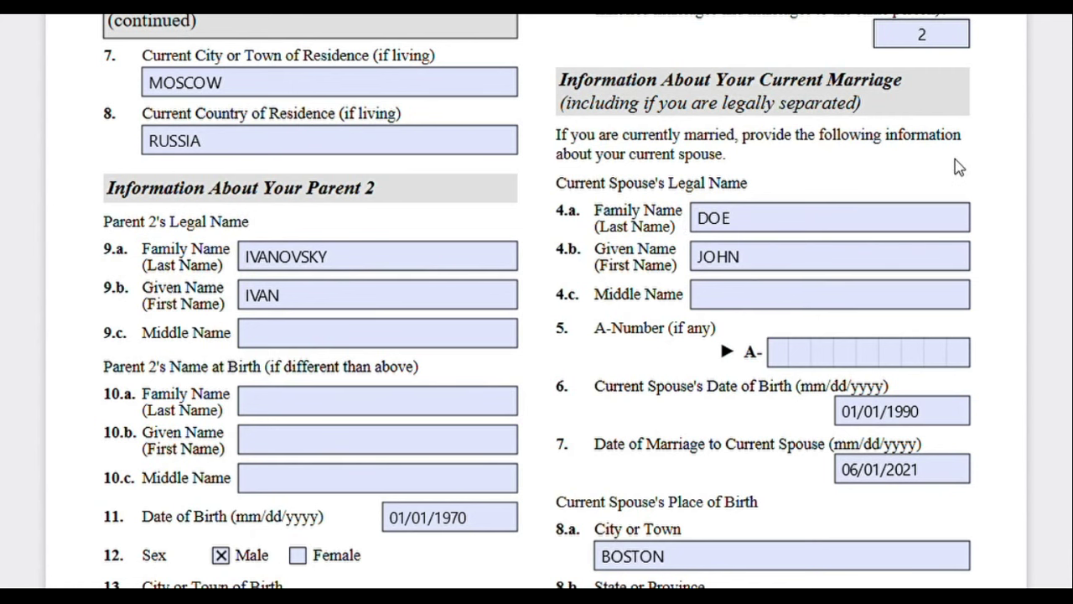
scroll(881, 295, "down", 2)
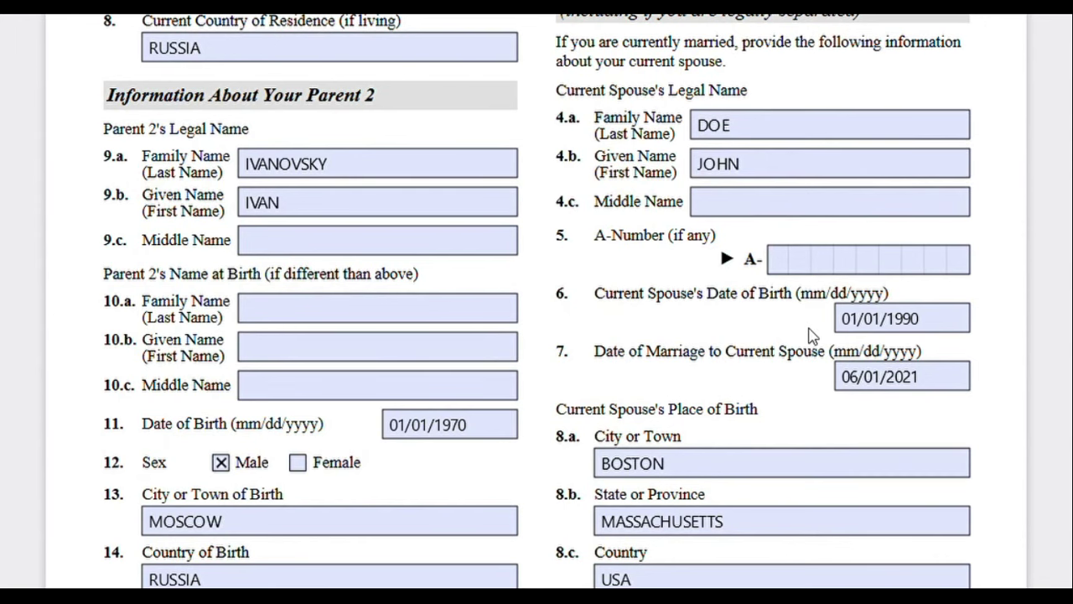
scroll(811, 335, "down", 3)
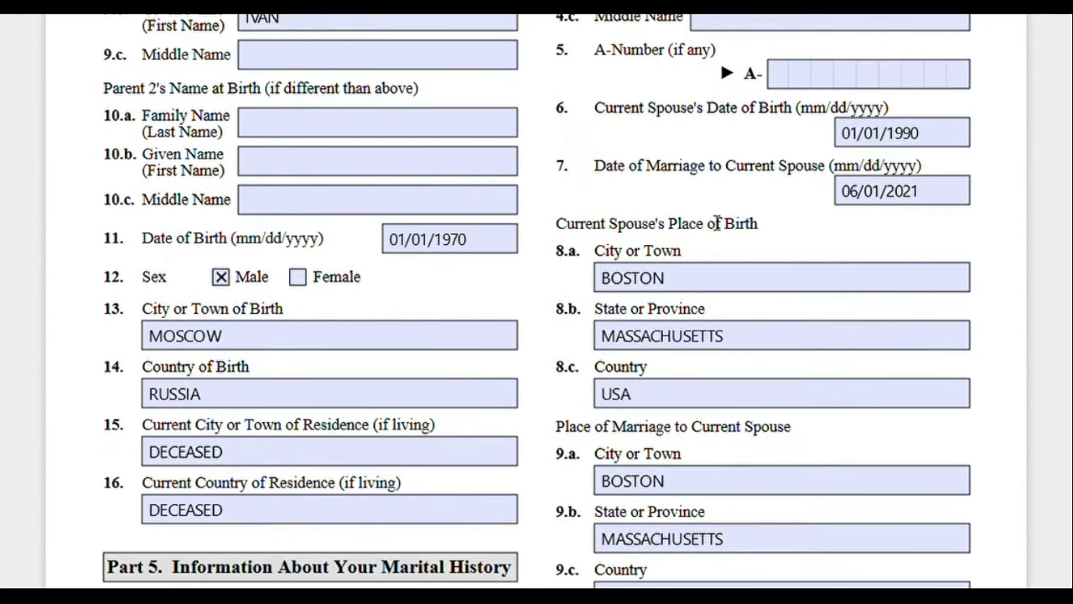
scroll(824, 248, "down", 3)
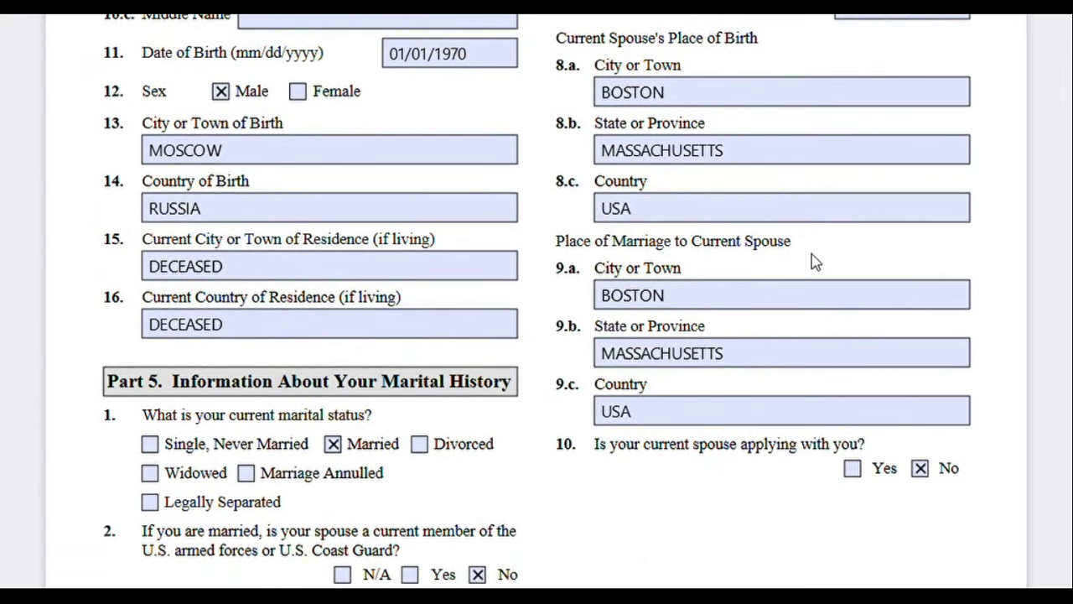
scroll(814, 259, "down", 2)
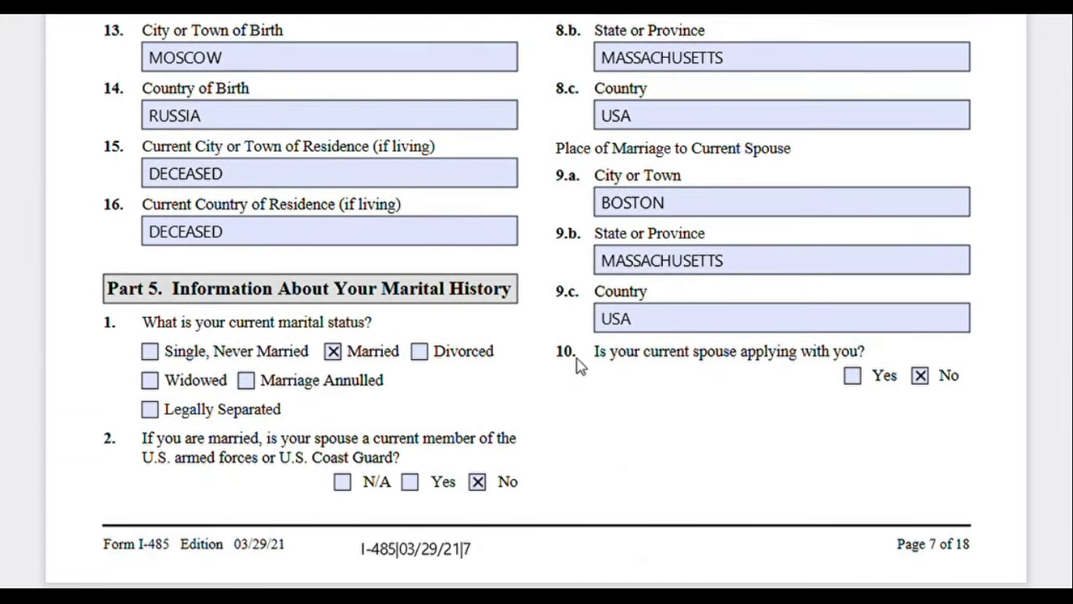
- Highlight the item 10 question on whether the current spouse is applying too, and examine its answer
left_click_drag(566, 360, 871, 355)
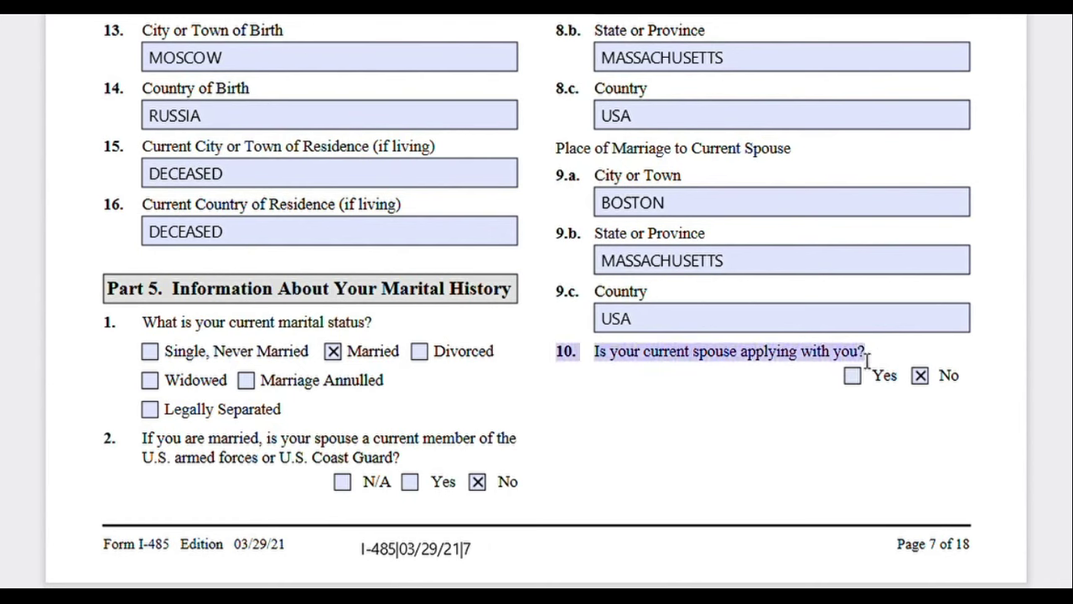
left_click(876, 359)
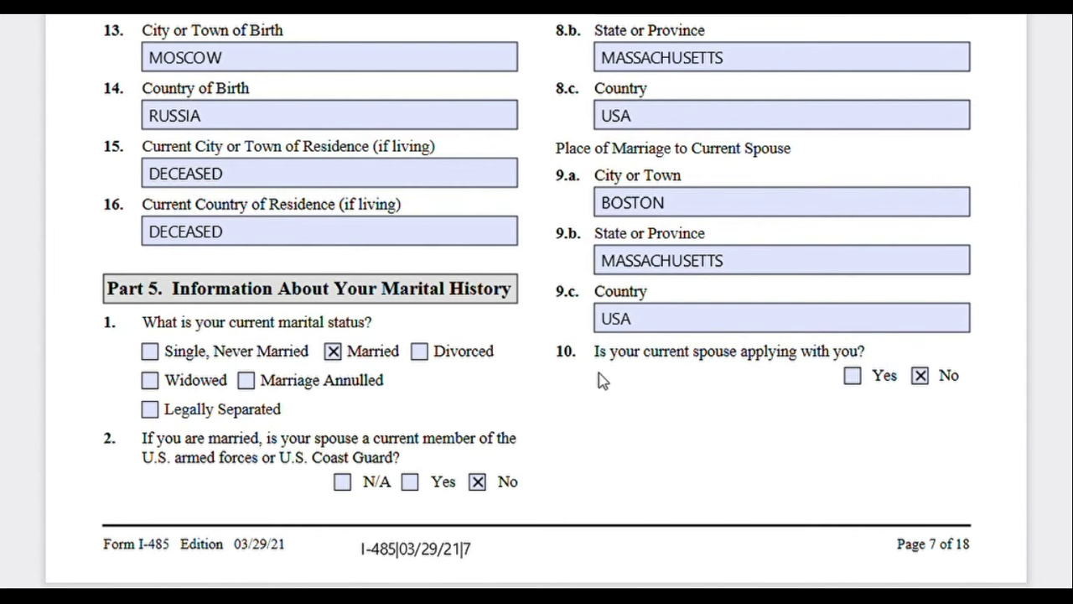
scroll(702, 429, "up", 3)
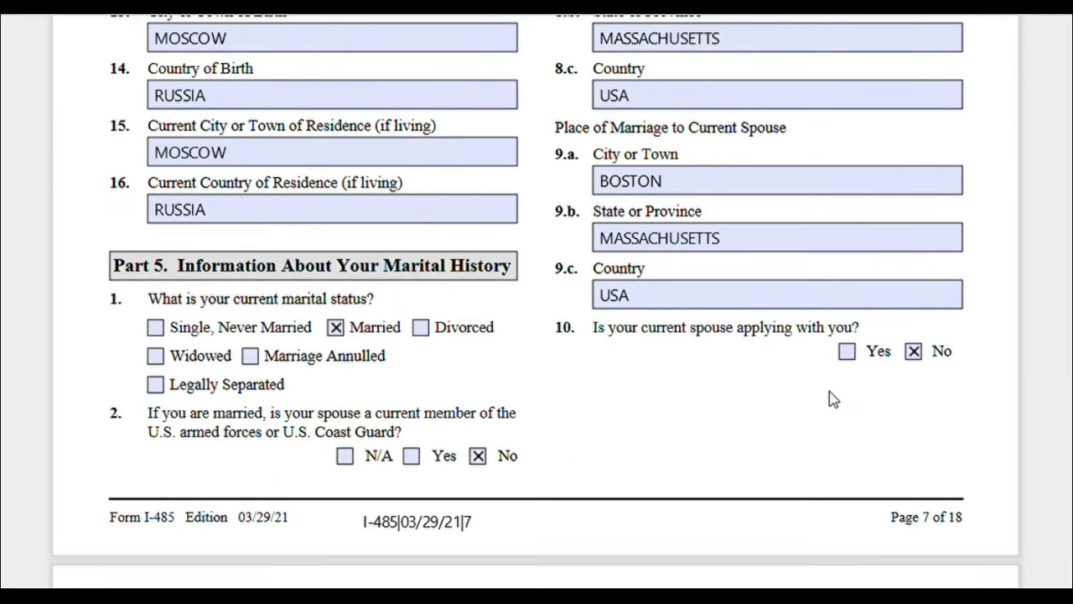
scroll(828, 398, "up", 2)
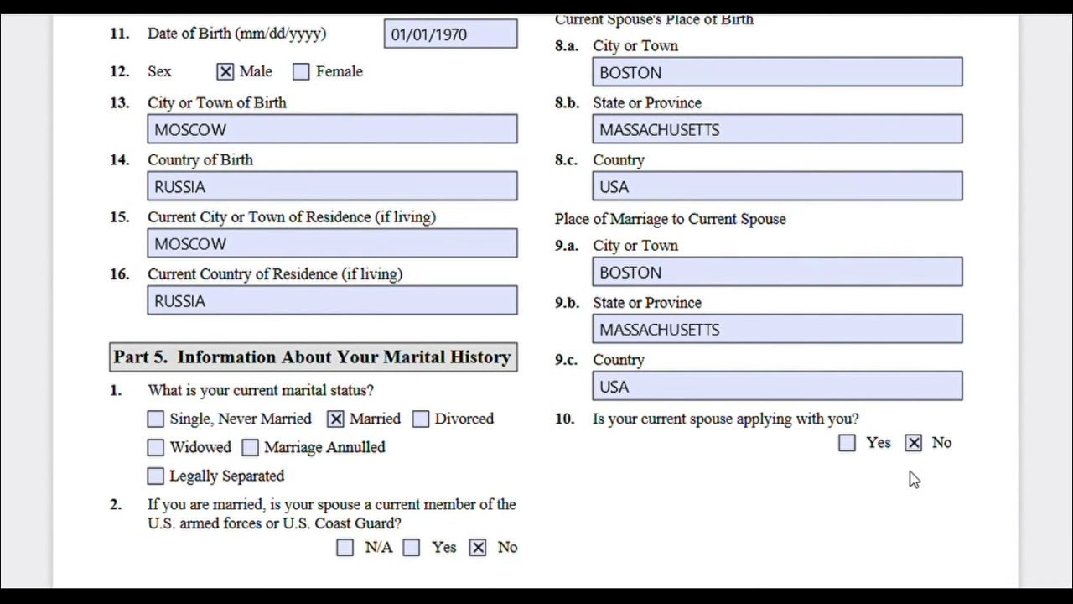
- Review the prior marriage instructions and items 11.a through 13, covering the prior spouse's legal name, date of birth and marriage date
scroll(914, 479, "down", 10)
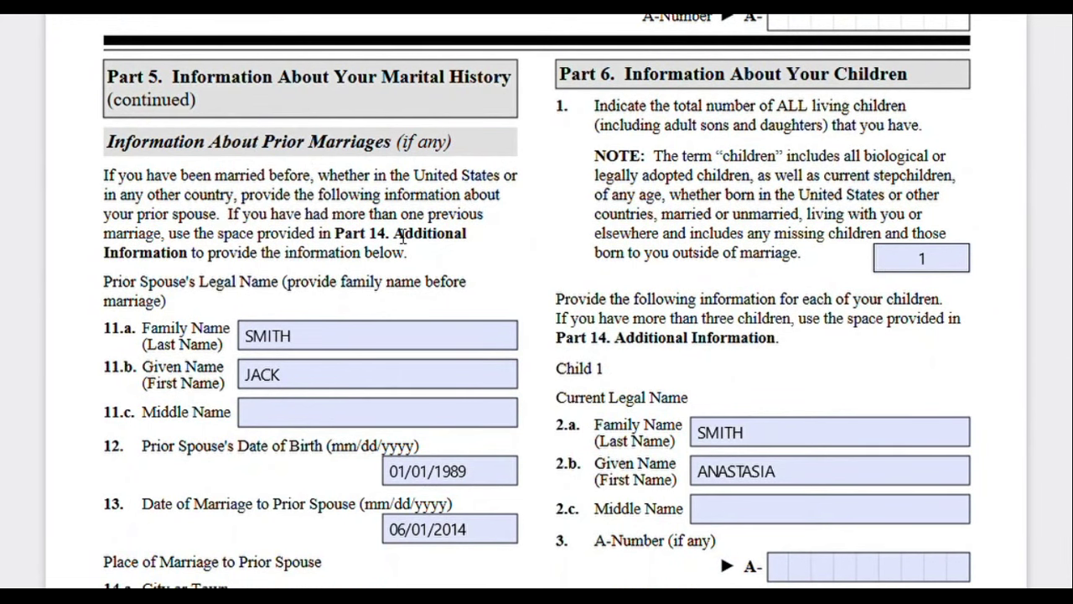
scroll(402, 237, "down", 2)
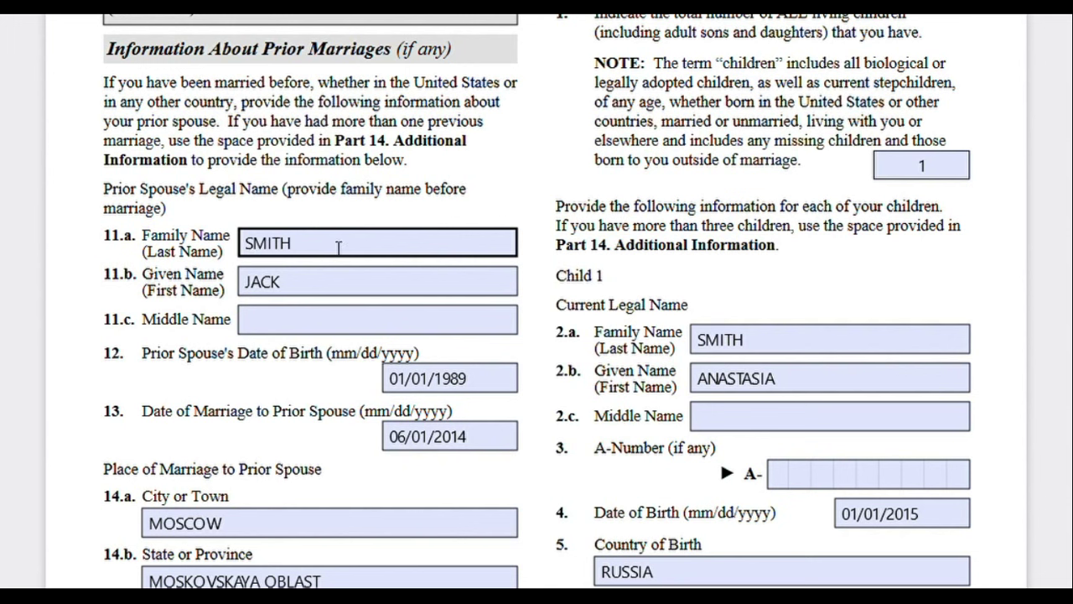
scroll(340, 252, "down", 2)
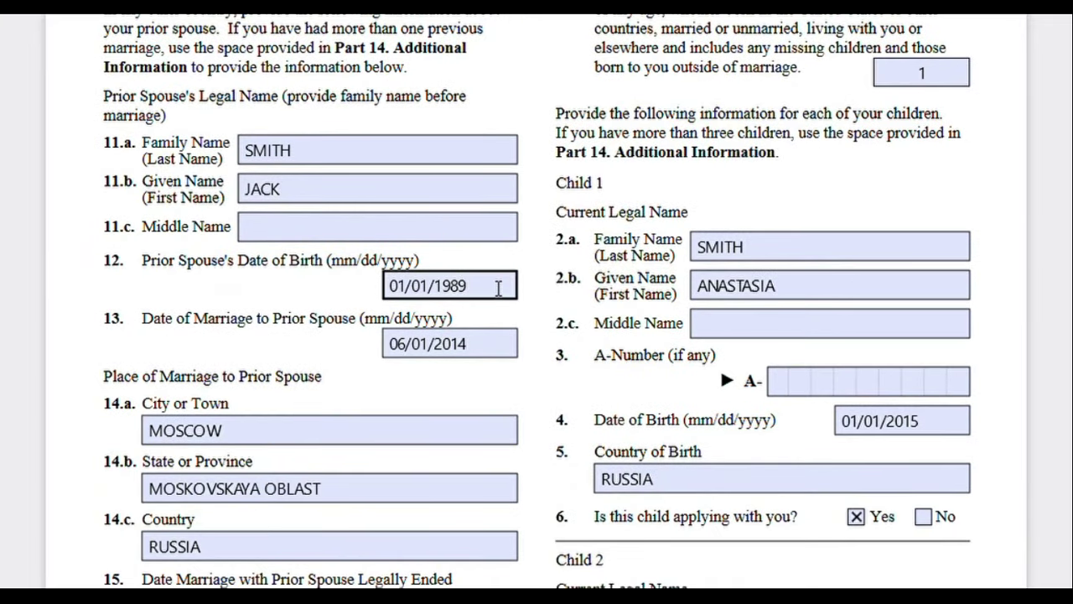
scroll(227, 319, "down", 2)
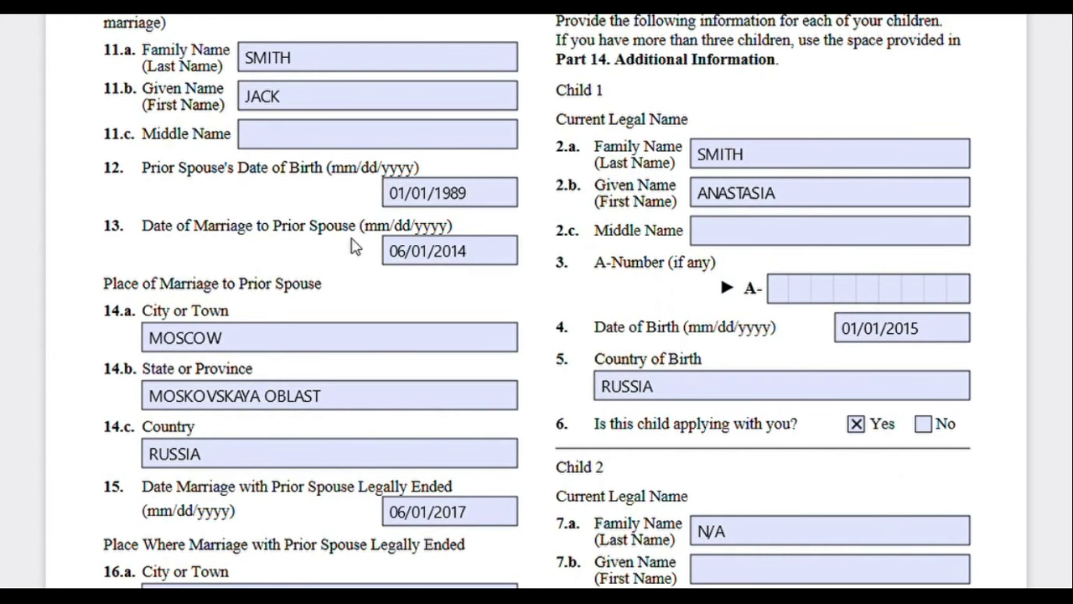
left_click(458, 251)
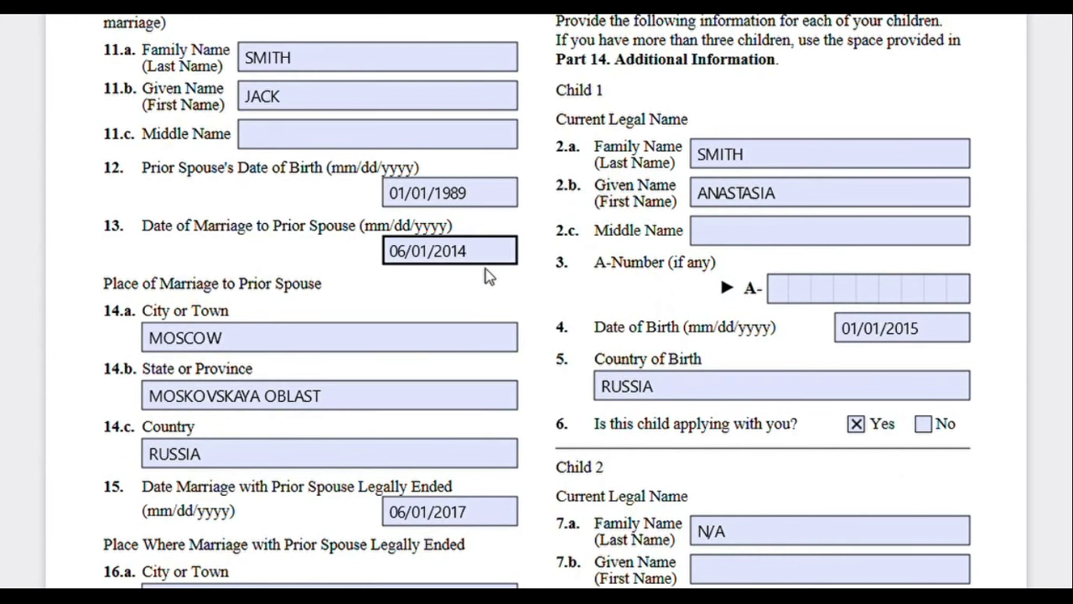
scroll(376, 249, "down", 2)
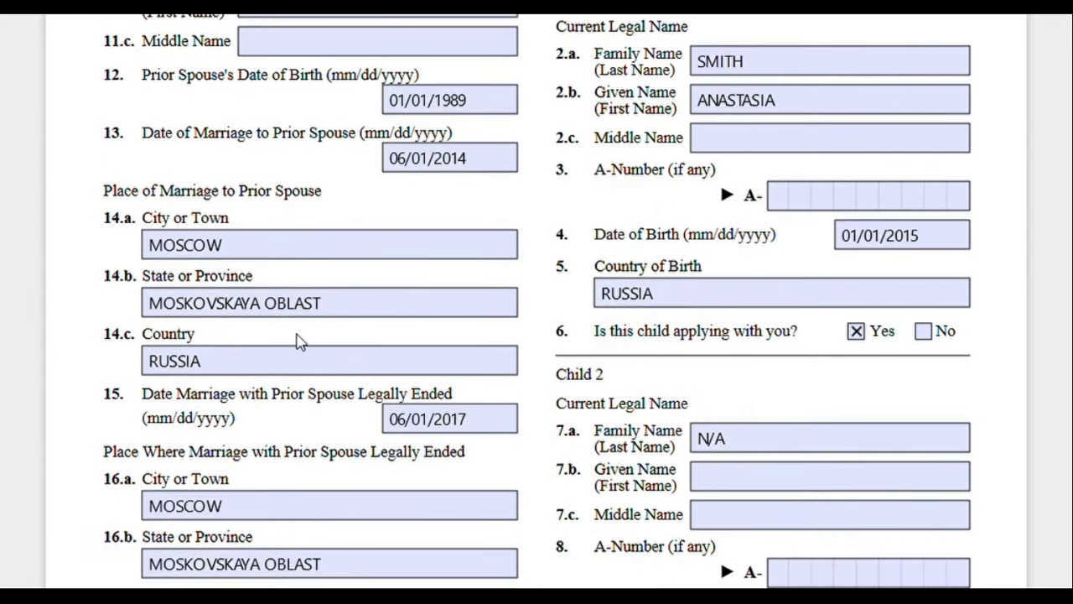
- Review items 14.a through 16.c on the place of the prior marriage and the date and place it legally ended
scroll(299, 342, "down", 2)
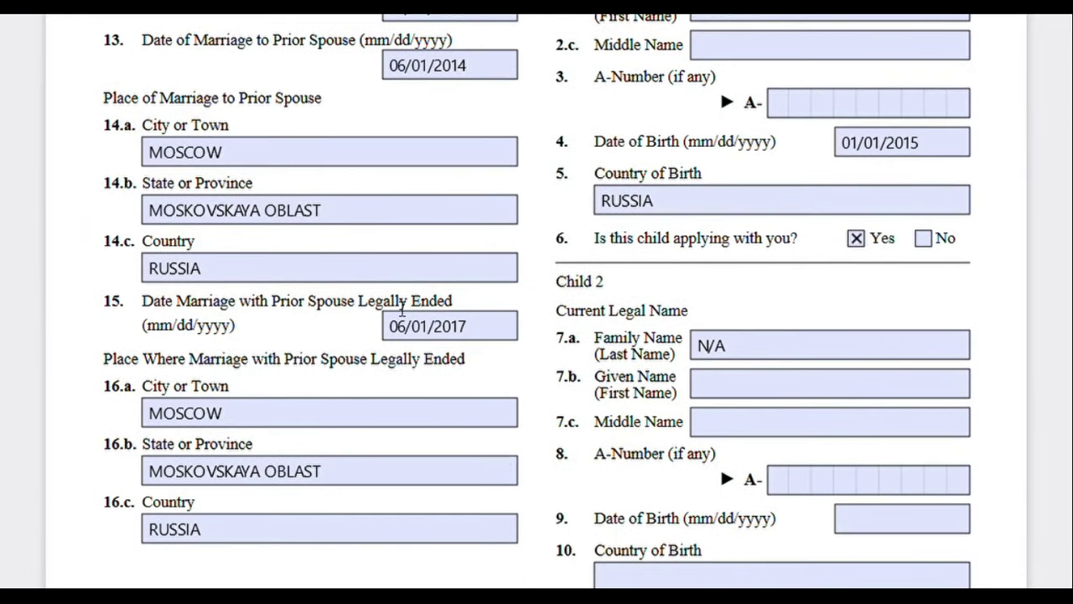
left_click(501, 325)
left_click(359, 307)
scroll(376, 324, "up", 2)
left_click(377, 322)
scroll(376, 323, "up", 2)
scroll(371, 324, "down", 2)
scroll(376, 323, "down", 2)
left_click(400, 335)
left_click(361, 322)
scroll(360, 322, "down", 2)
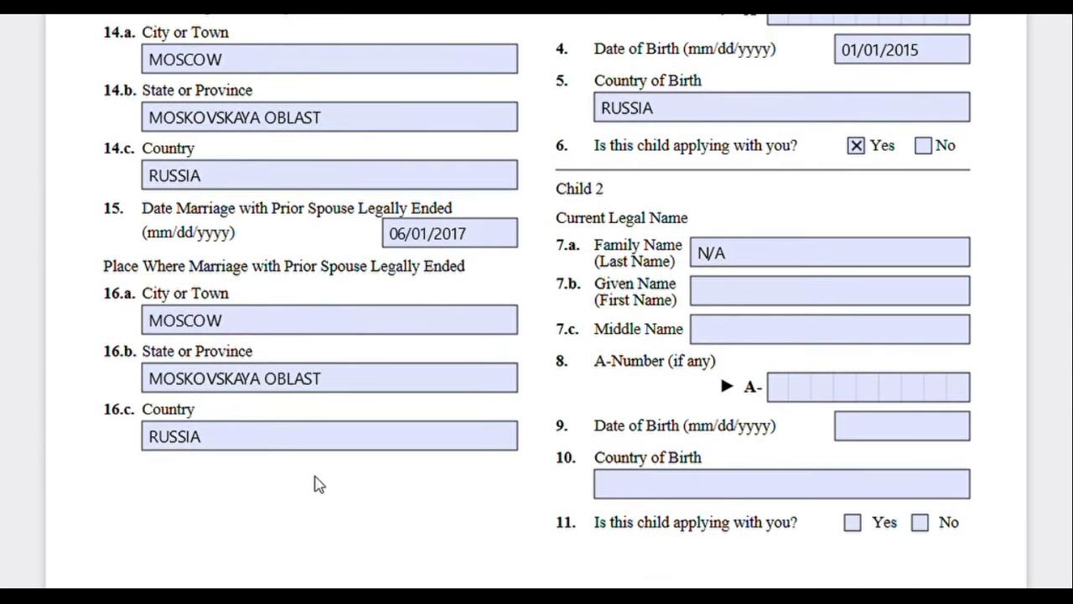
- Review Part 6 item 1 and its note, highlighting the instruction to indicate the total number of all living children
scroll(536, 444, "up", 10)
scroll(553, 461, "up", 1)
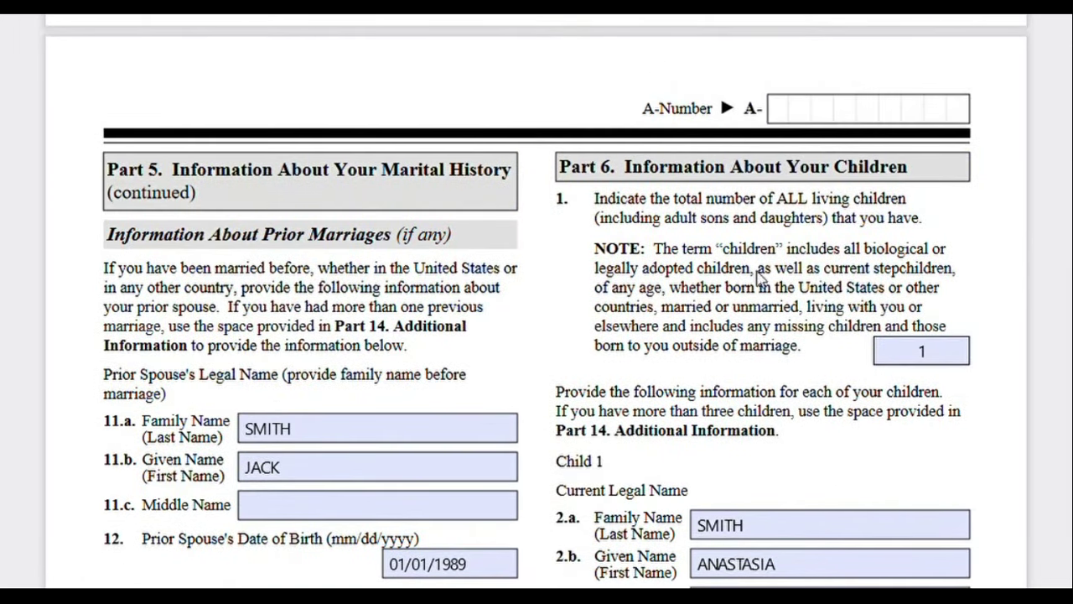
scroll(719, 252, "down", 2)
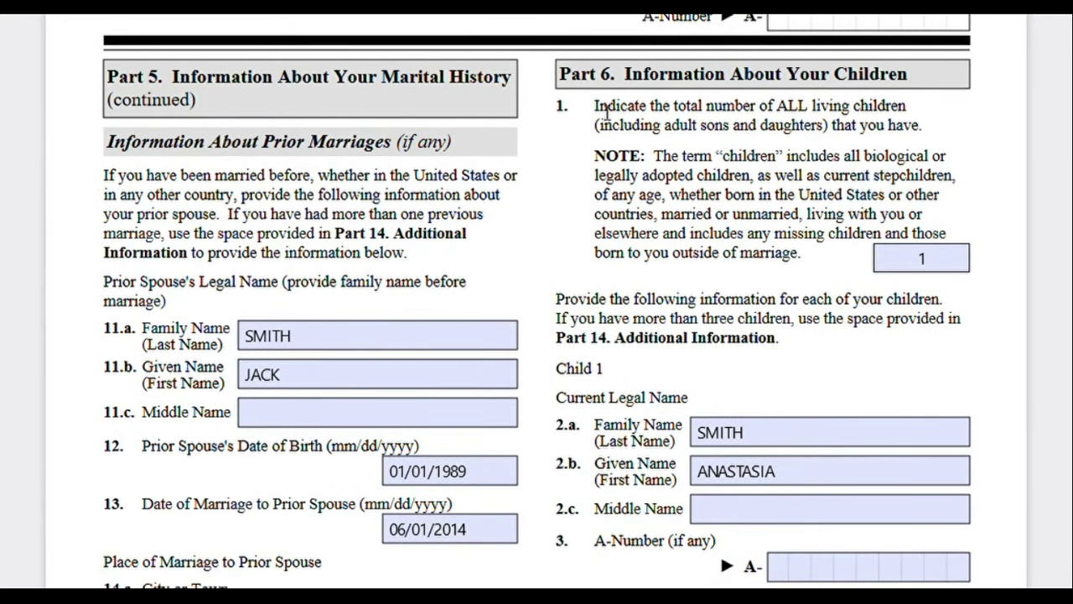
left_click_drag(595, 108, 913, 110)
left_click(788, 160)
left_click_drag(605, 136, 850, 141)
left_click(853, 141)
scroll(782, 259, "down", 3)
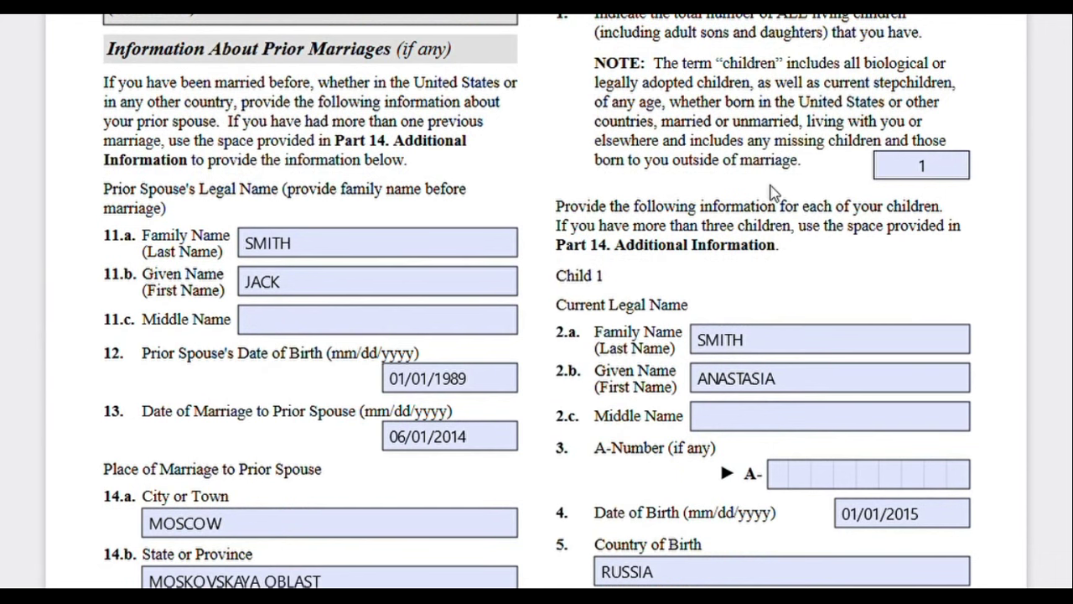
scroll(781, 193, "up", 3)
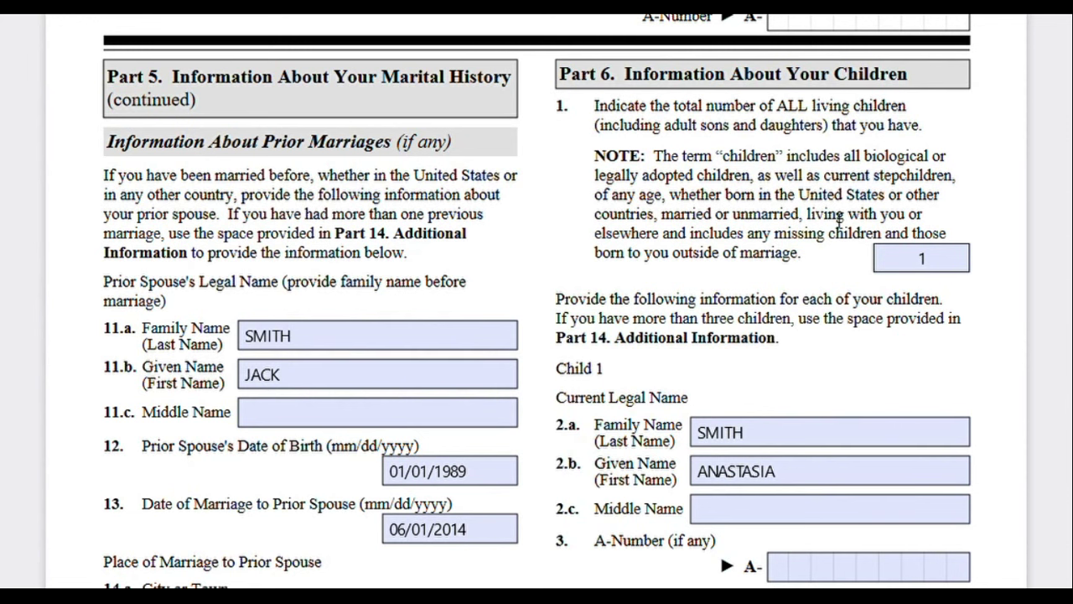
left_click(899, 255)
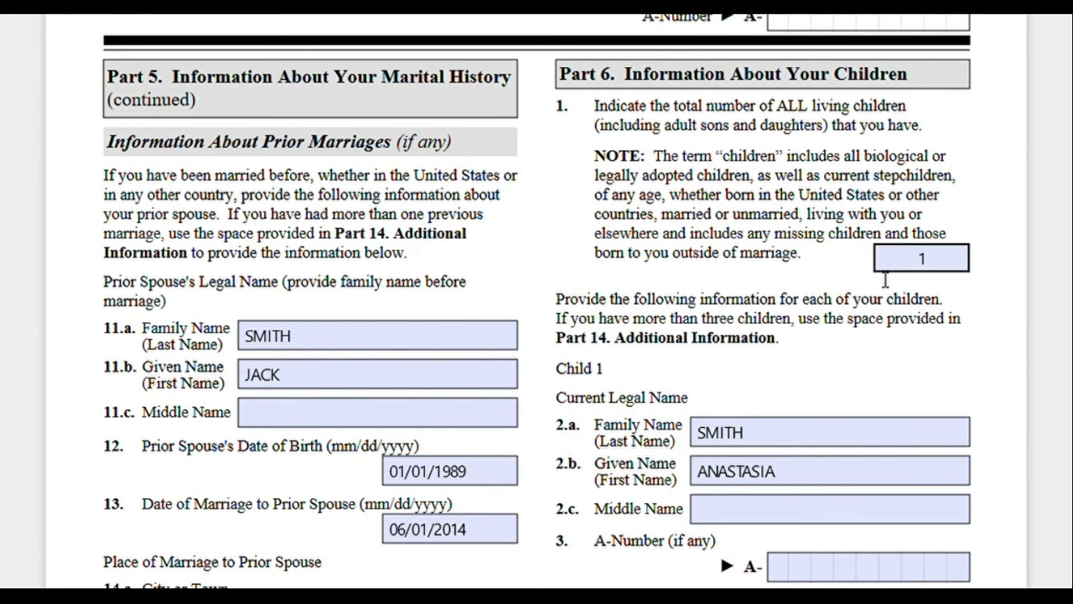
- Review the Child 1 entries in Part 6 items 2.a through 6, including whether the child is applying too
scroll(884, 281, "down", 3)
left_click(793, 419)
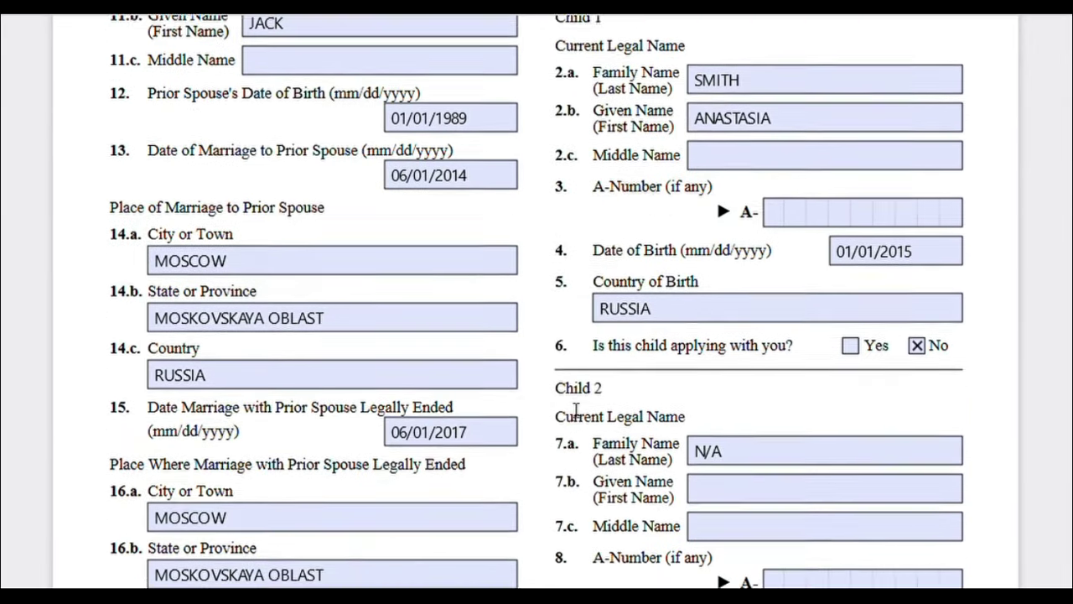
scroll(575, 412, "up", 1)
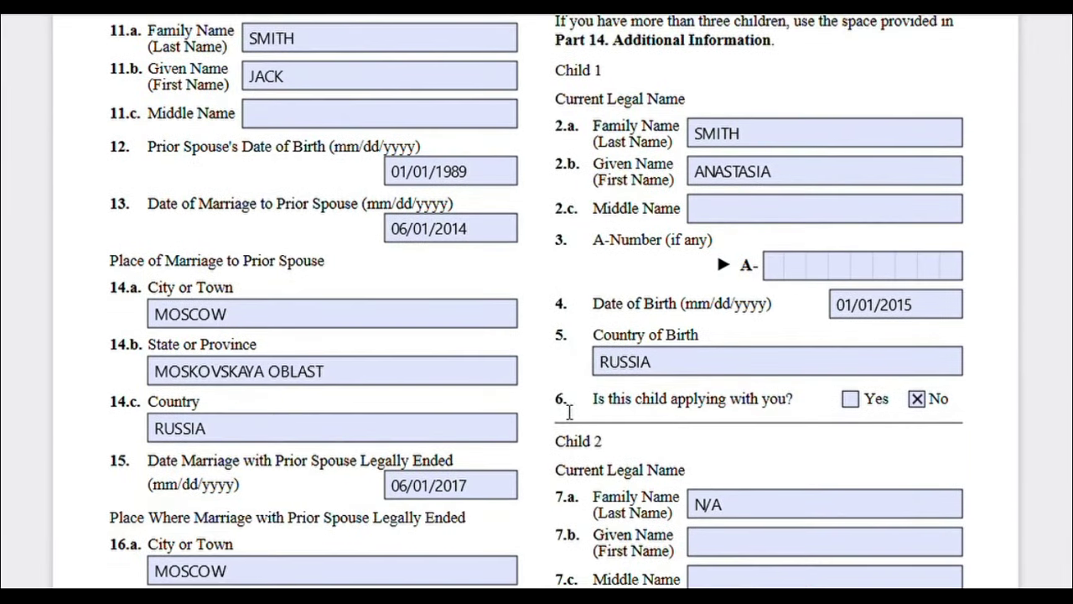
mouse_move(565, 411)
left_mouse_down()
mouse_move(644, 409)
mouse_move(587, 411)
left_mouse_up()
scroll(833, 407, "up", 6)
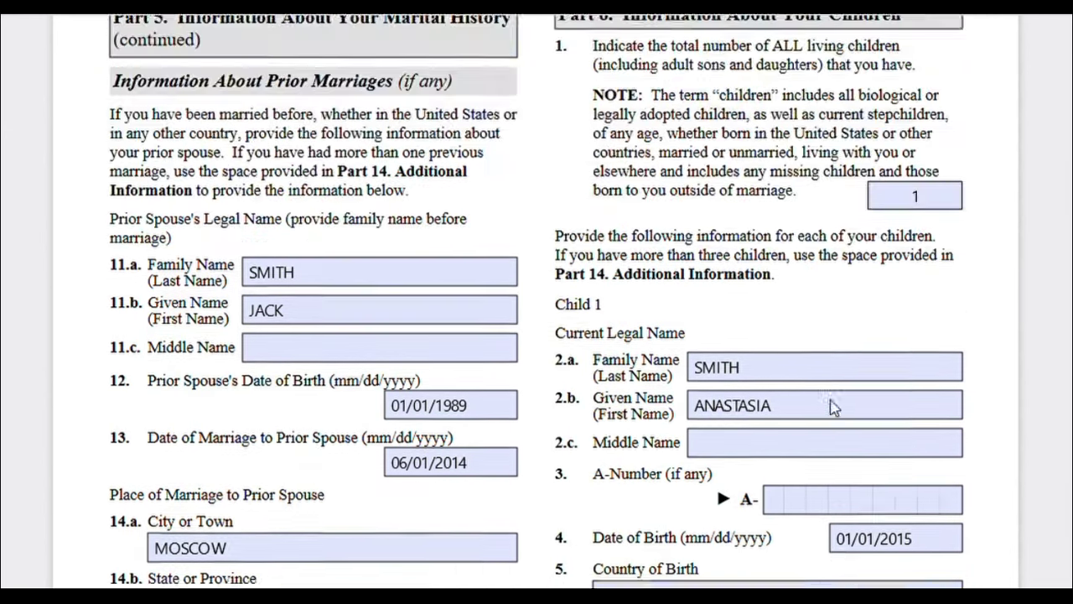
scroll(832, 407, "down", 5)
scroll(839, 407, "down", 1)
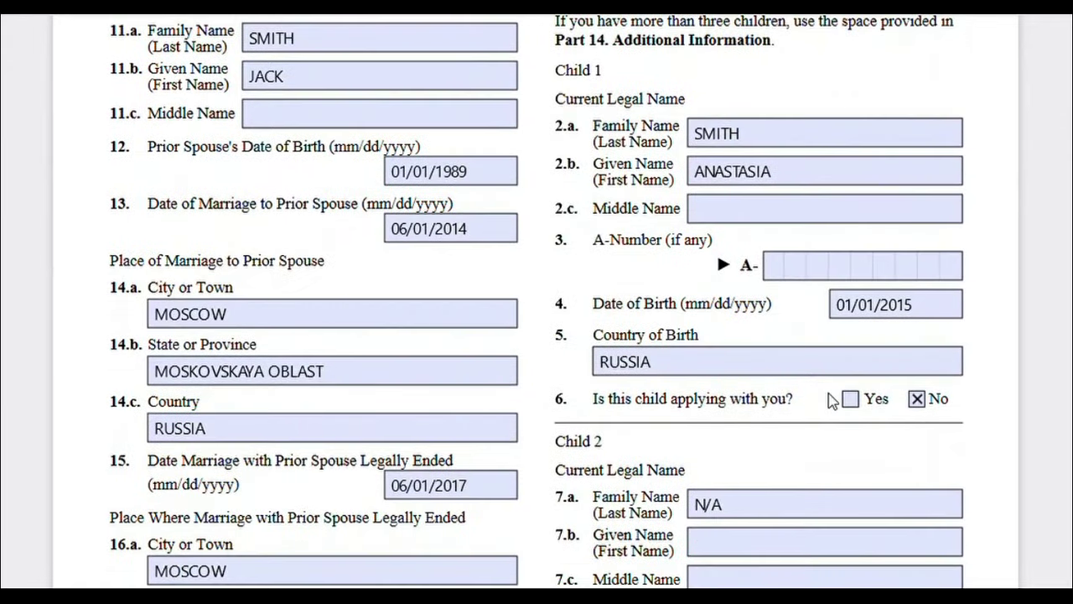
scroll(832, 401, "up", 2)
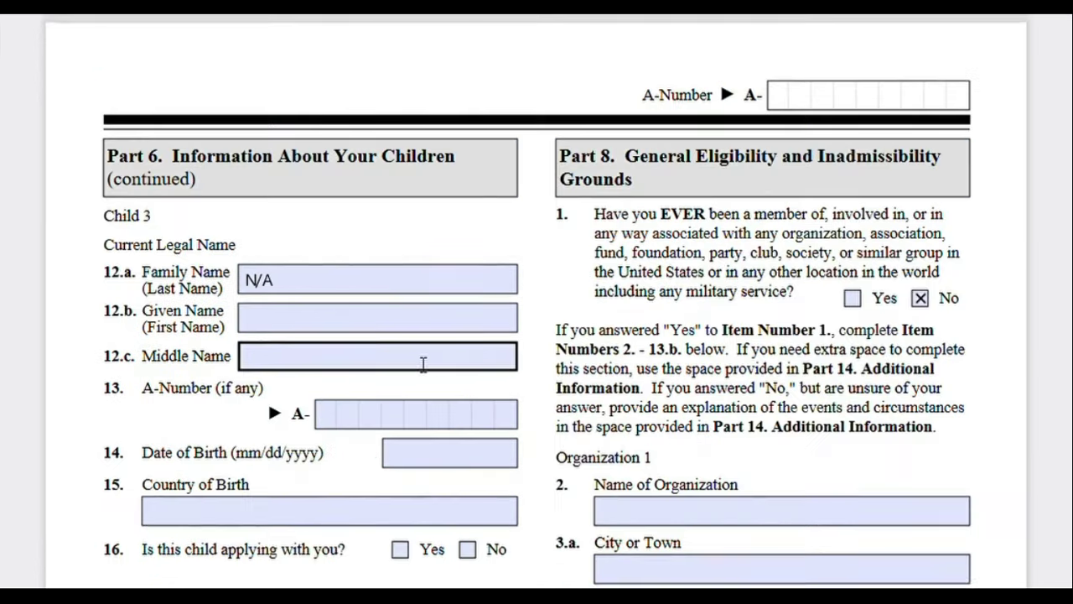
- Review the Child 3 fields and the Part 7 biographic entries on ethnicity, race, height, weight, eye color and hair color
scroll(421, 363, "down", 3)
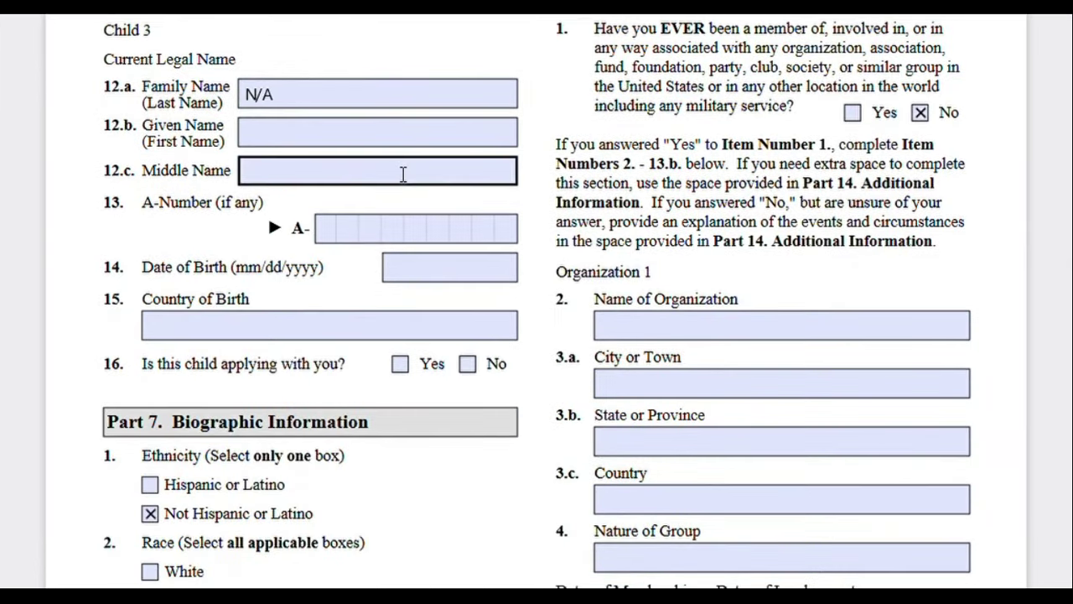
scroll(403, 193, "down", 5)
scroll(403, 201, "down", 1)
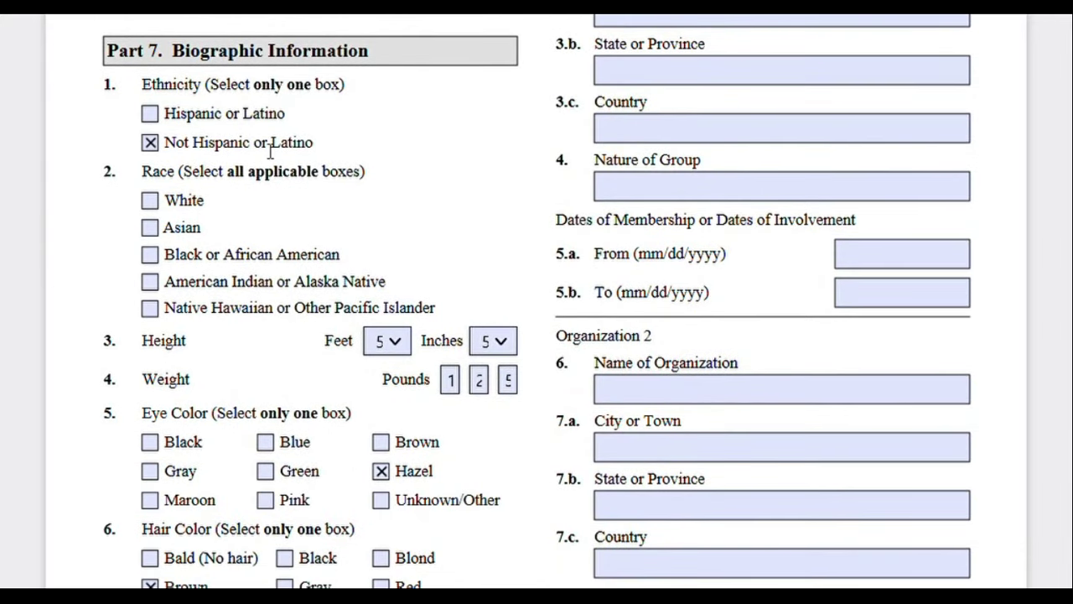
scroll(310, 173, "down", 1)
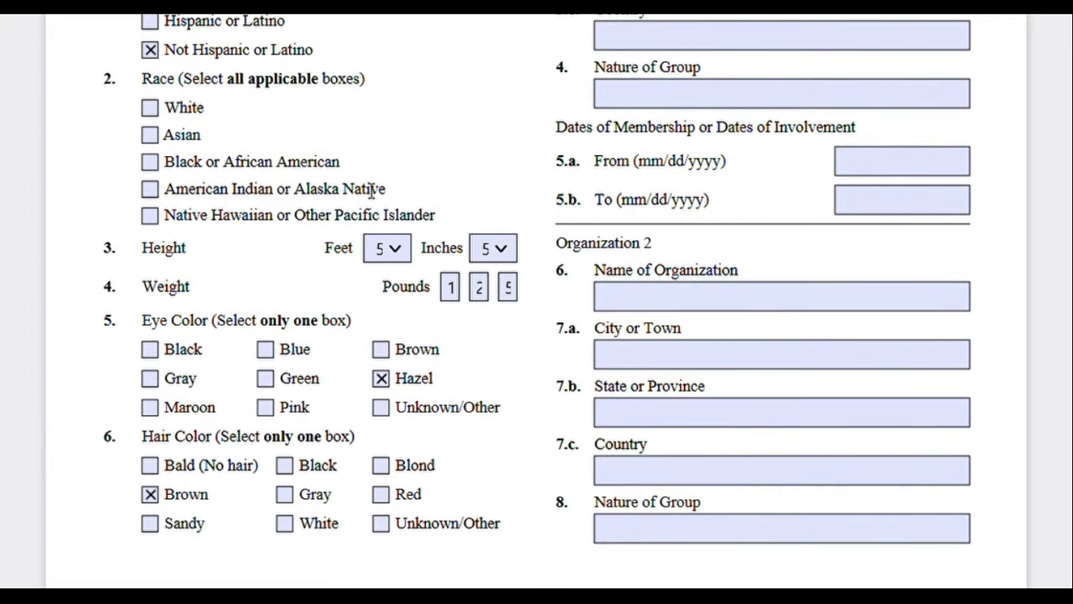
left_click(450, 288)
scroll(470, 337, "down", 2)
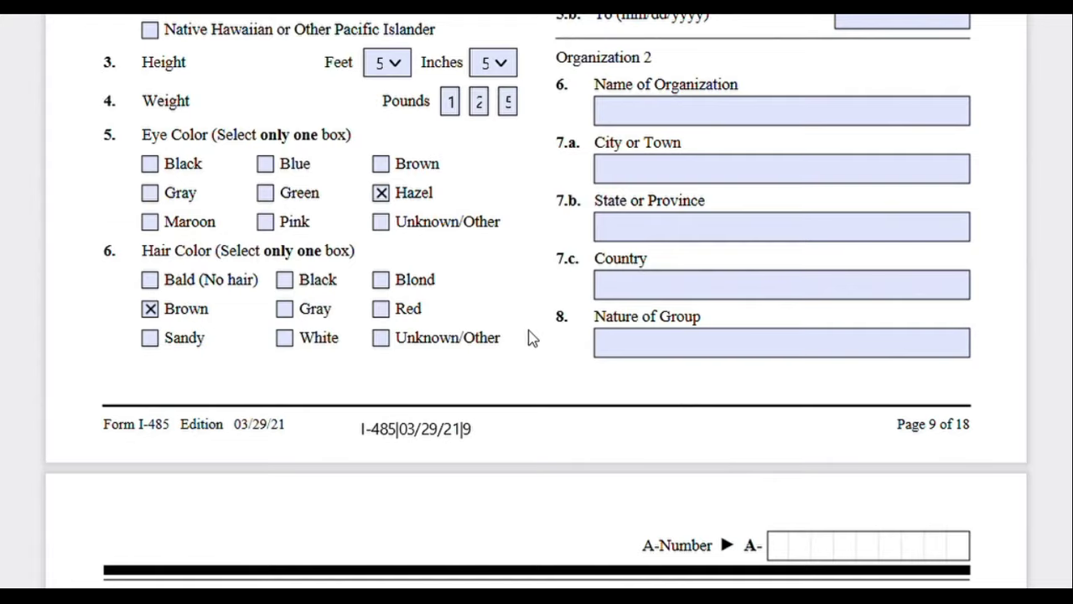
- Review Part 8 item 1 on organization membership and the instructions and fields for Organization 1
scroll(528, 335, "up", 5)
scroll(518, 331, "up", 1)
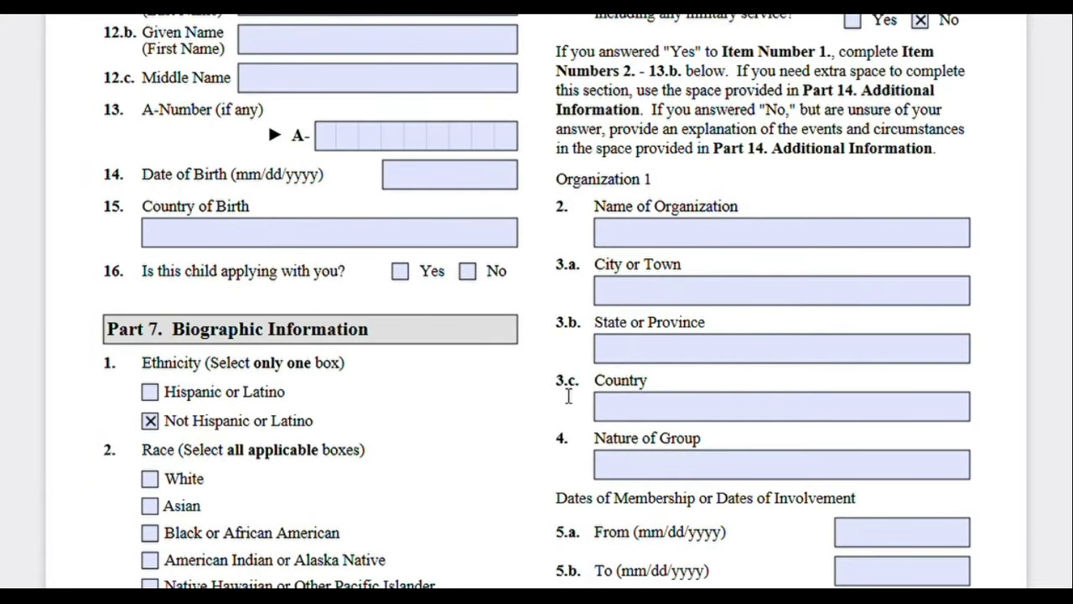
scroll(568, 396, "up", 1)
scroll(568, 396, "up", 1)
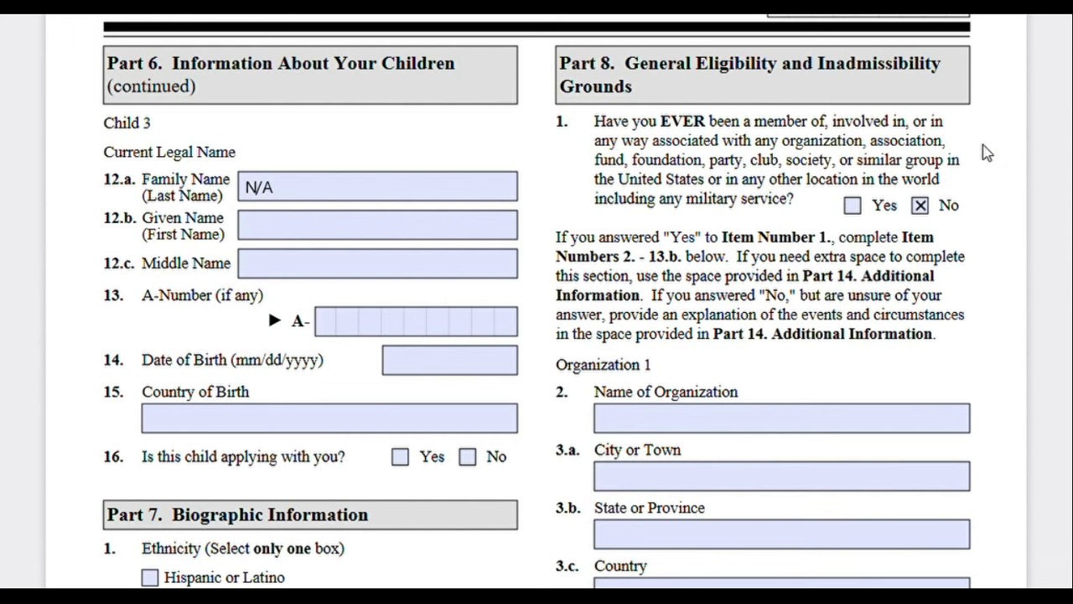
scroll(650, 198, "down", 3)
scroll(537, 302, "up", 3)
scroll(1006, 232, "down", 2)
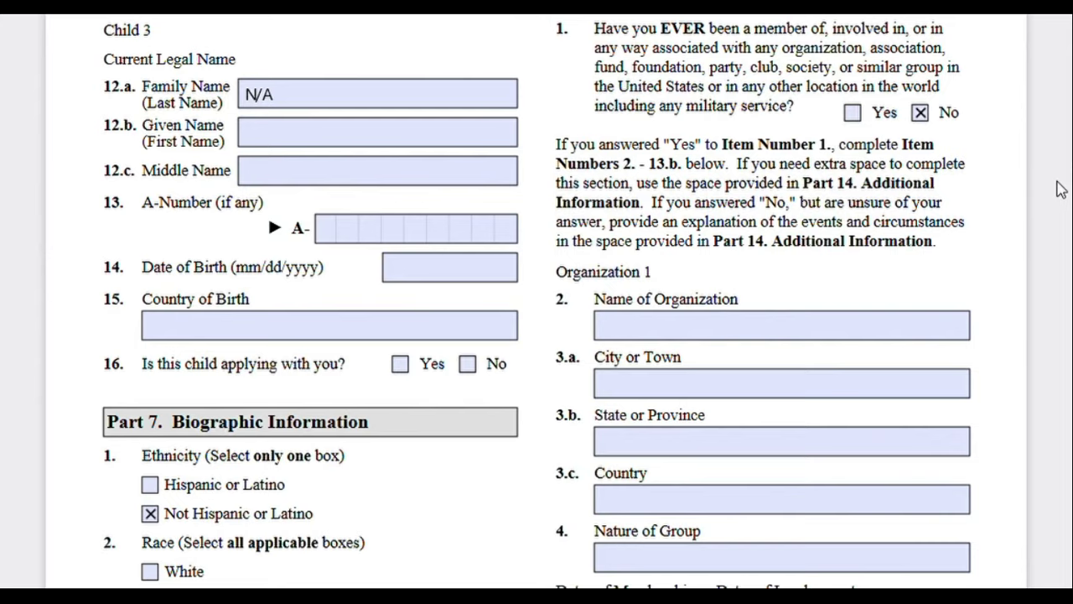
scroll(1060, 190, "down", 2)
scroll(1061, 189, "up", 2)
scroll(1061, 223, "up", 2)
scroll(1061, 225, "down", 4)
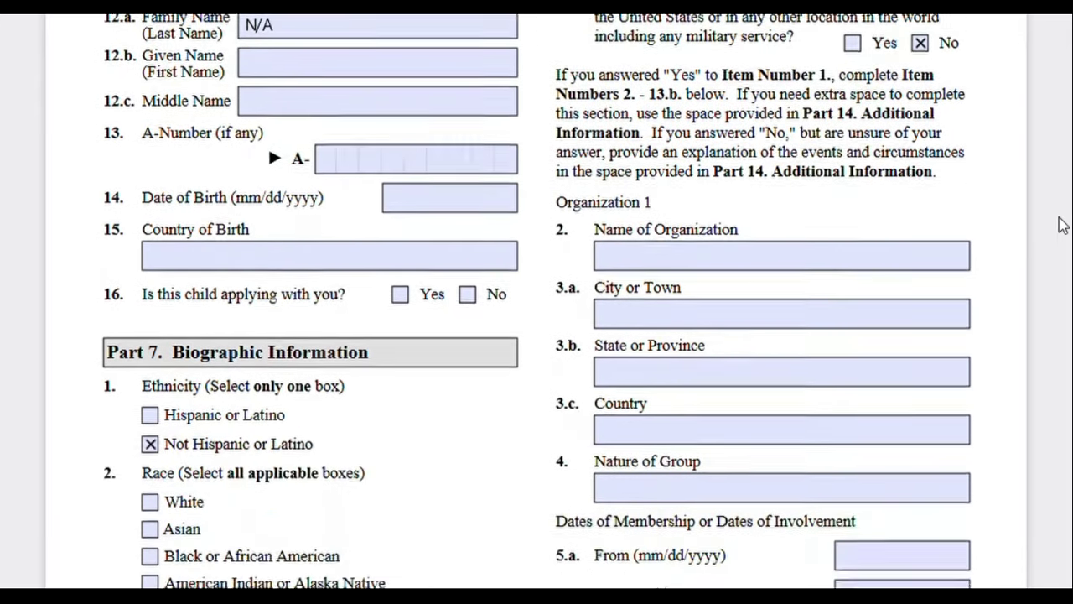
left_click(957, 240)
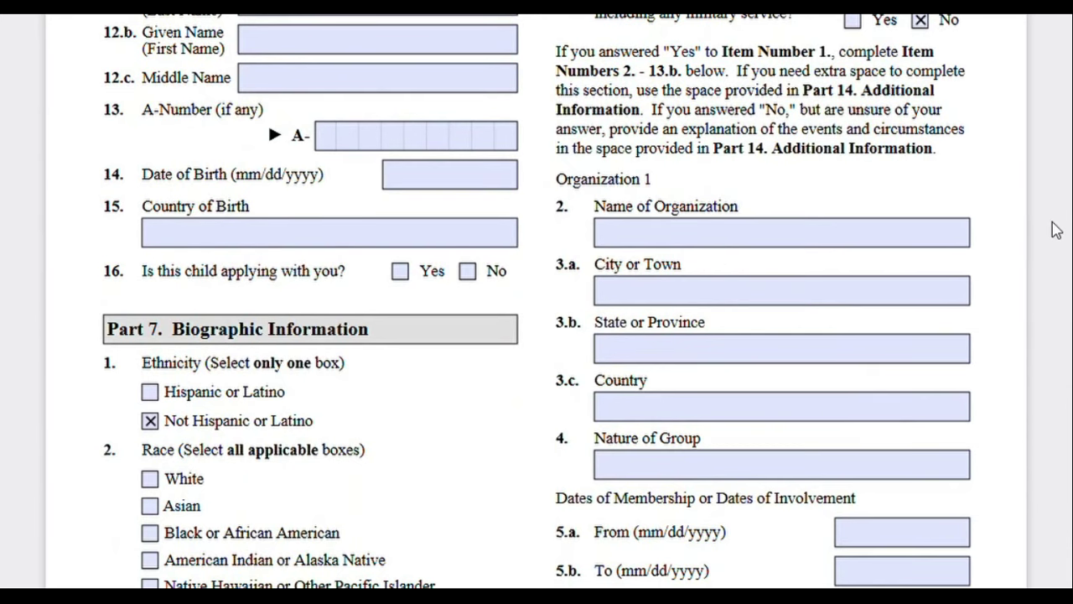
scroll(1045, 319, "up", 2)
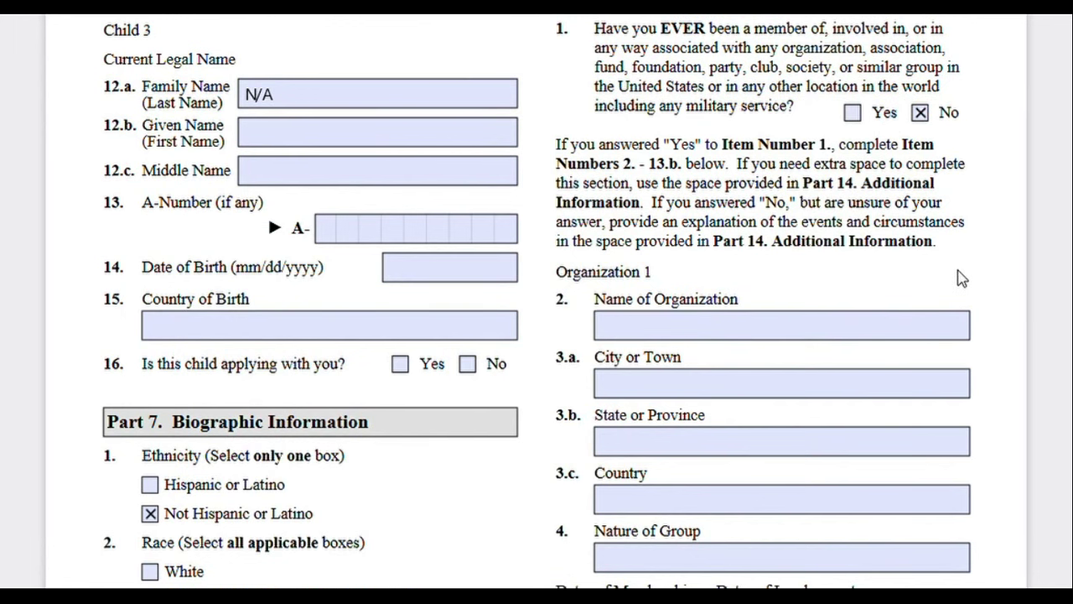
- Review the instructions for Part 8 items 14 through 80.b, highlighting the reference to Part 14 "Additional Information"
scroll(926, 355, "down", 10)
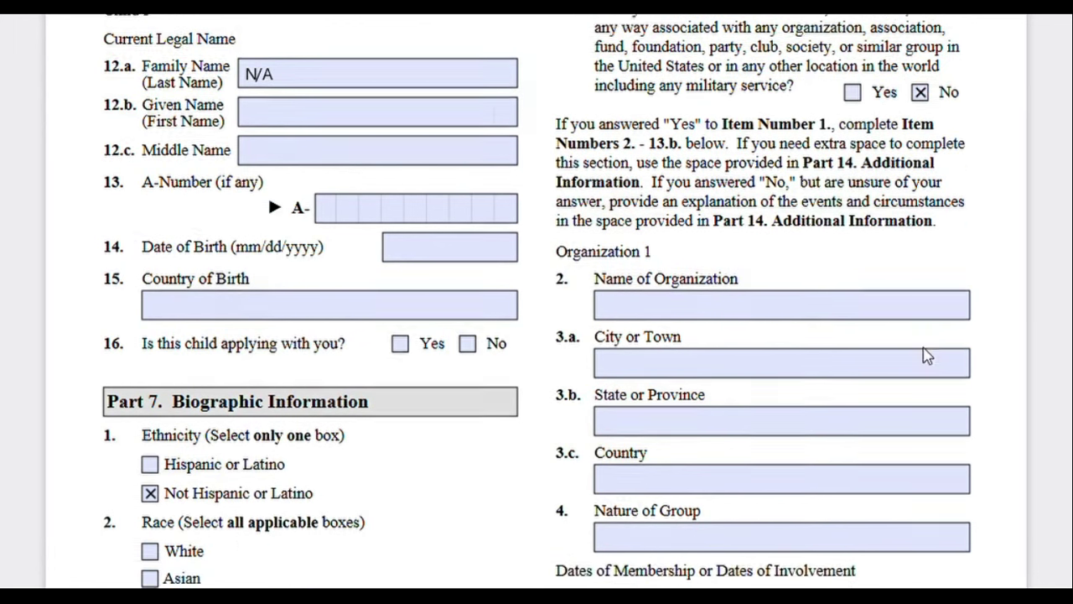
scroll(526, 266, "down", 3)
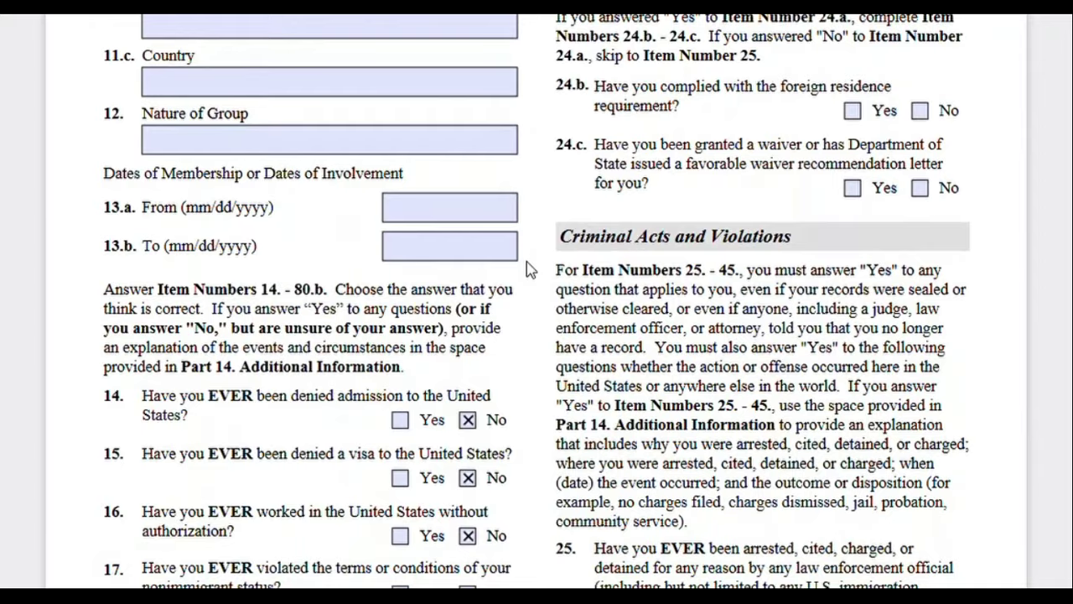
scroll(391, 233, "down", 3)
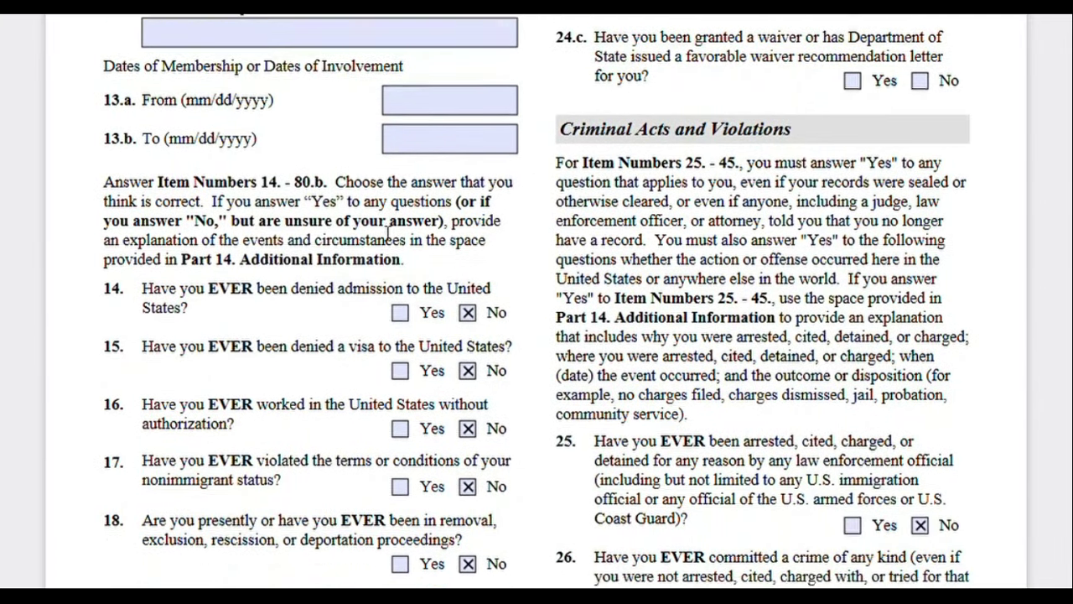
scroll(249, 143, "up", 1)
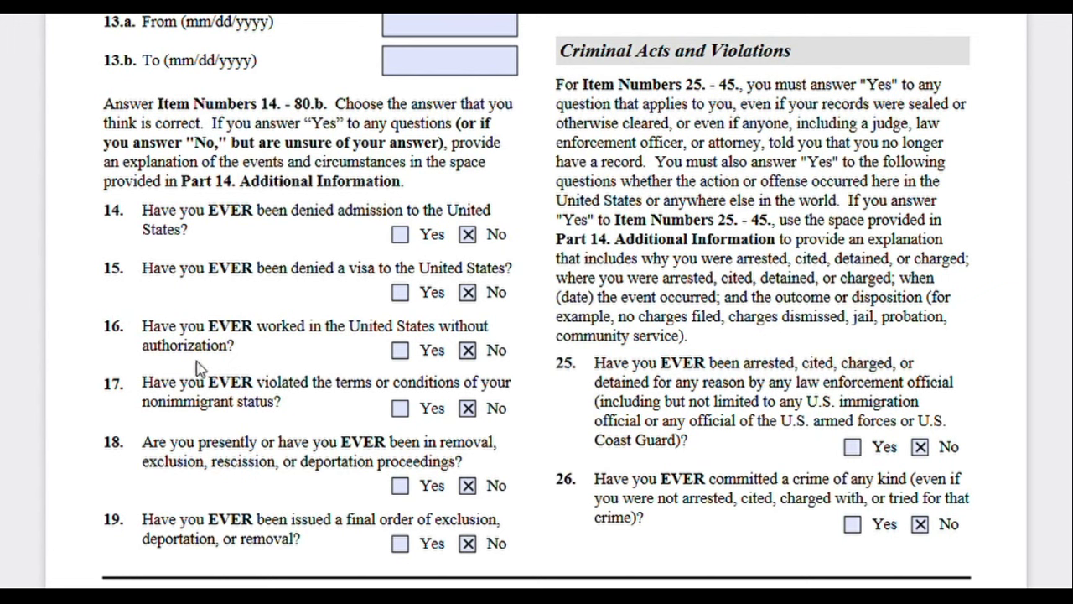
left_click_drag(240, 181, 387, 187)
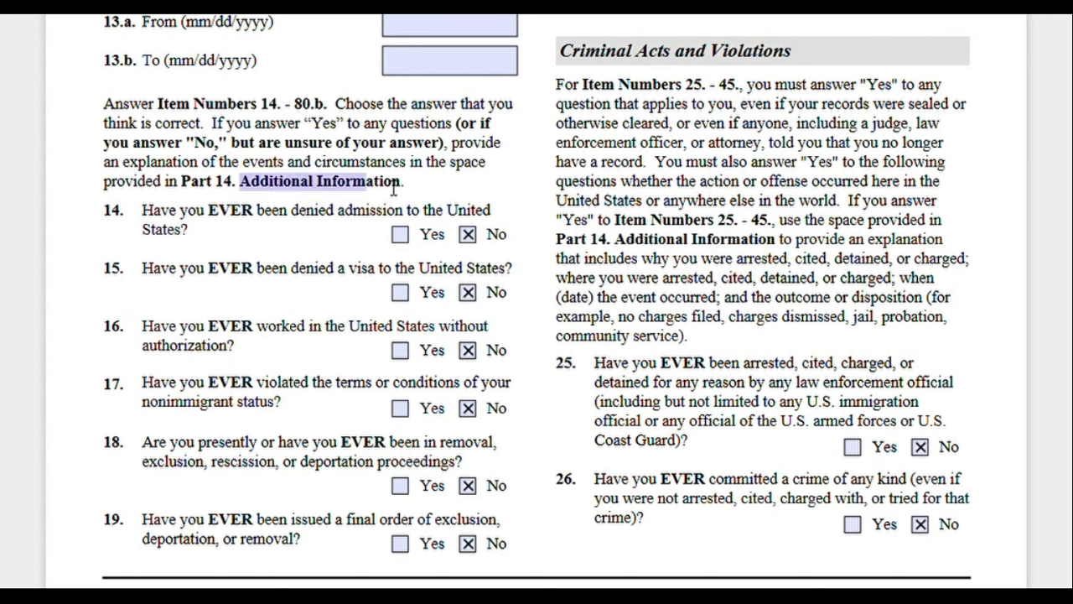
left_click(411, 192)
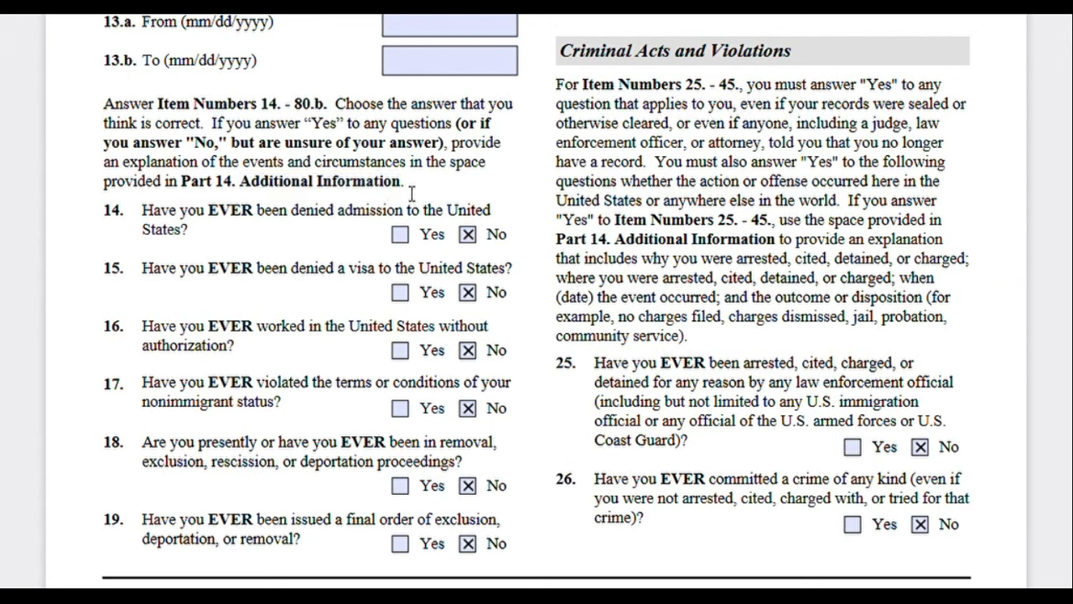
left_click_drag(247, 190, 412, 201)
left_click(419, 191)
- Review the Part 8 immigration history questions, covering items 14 through 19 and items 22 through 24.c
scroll(967, 220, "up", 10)
scroll(967, 220, "down", 2)
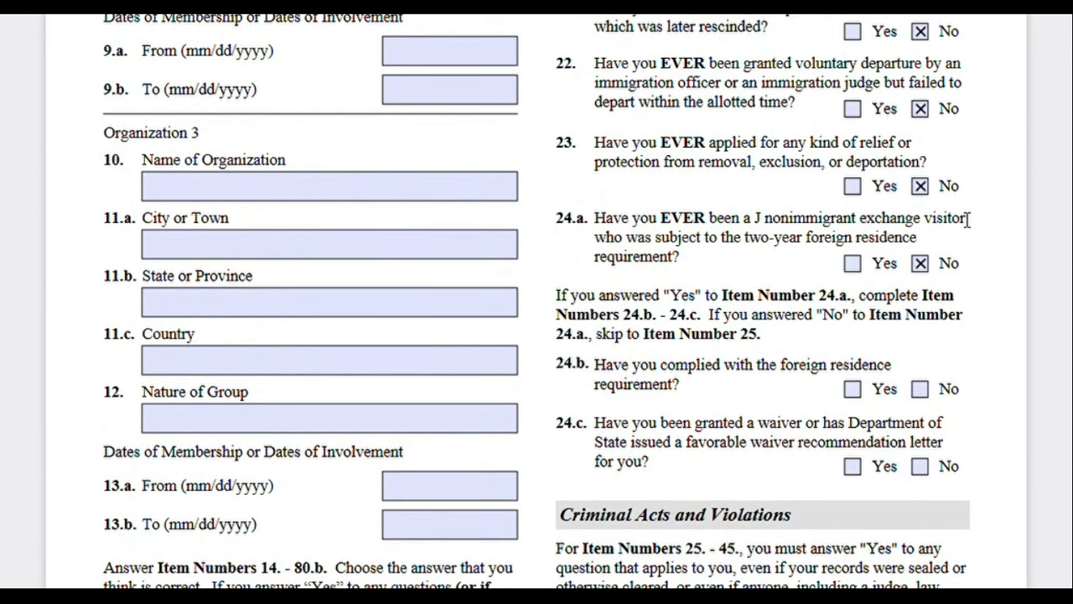
scroll(966, 219, "down", 2)
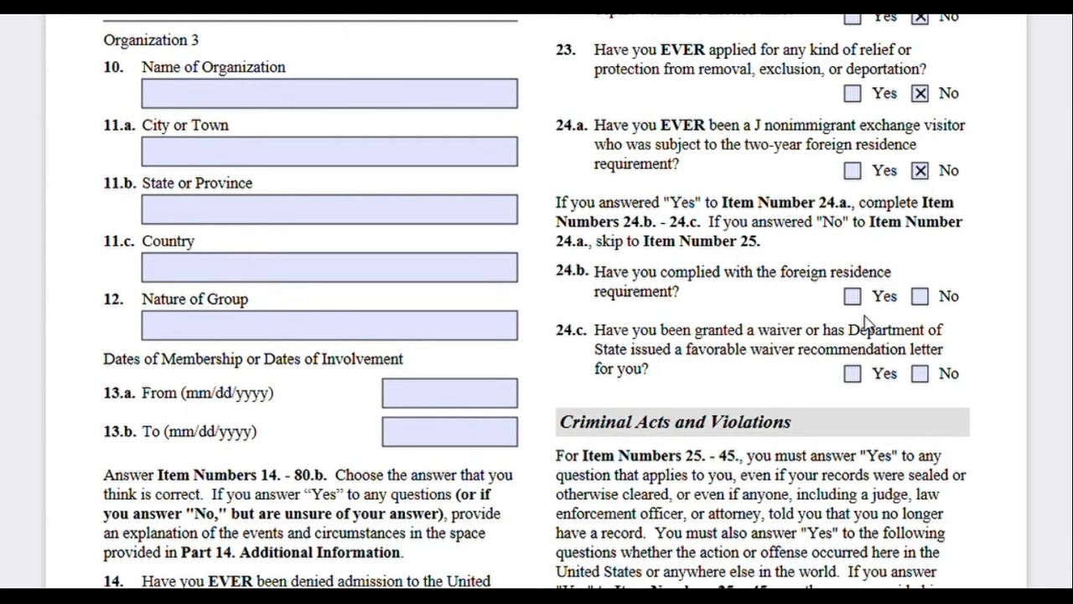
scroll(481, 295, "down", 8)
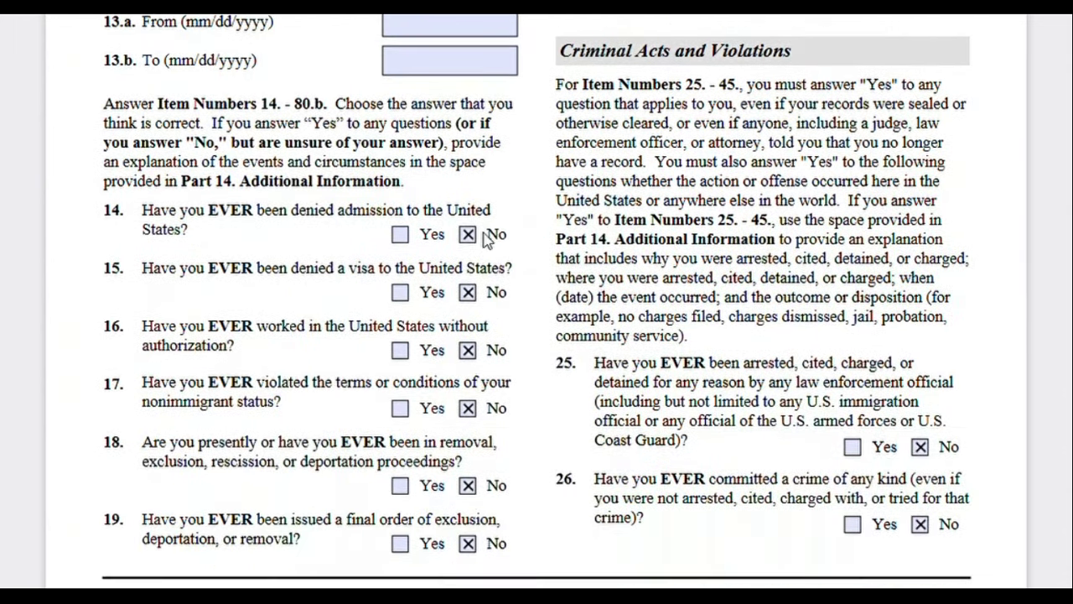
scroll(581, 444, "up", 10)
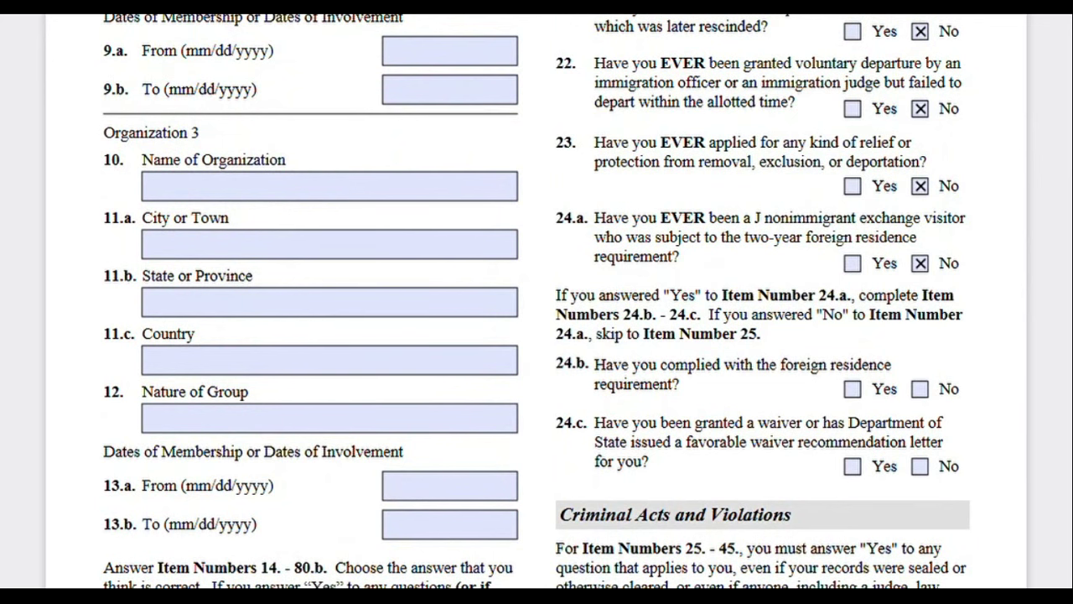
scroll(651, 285, "down", 2)
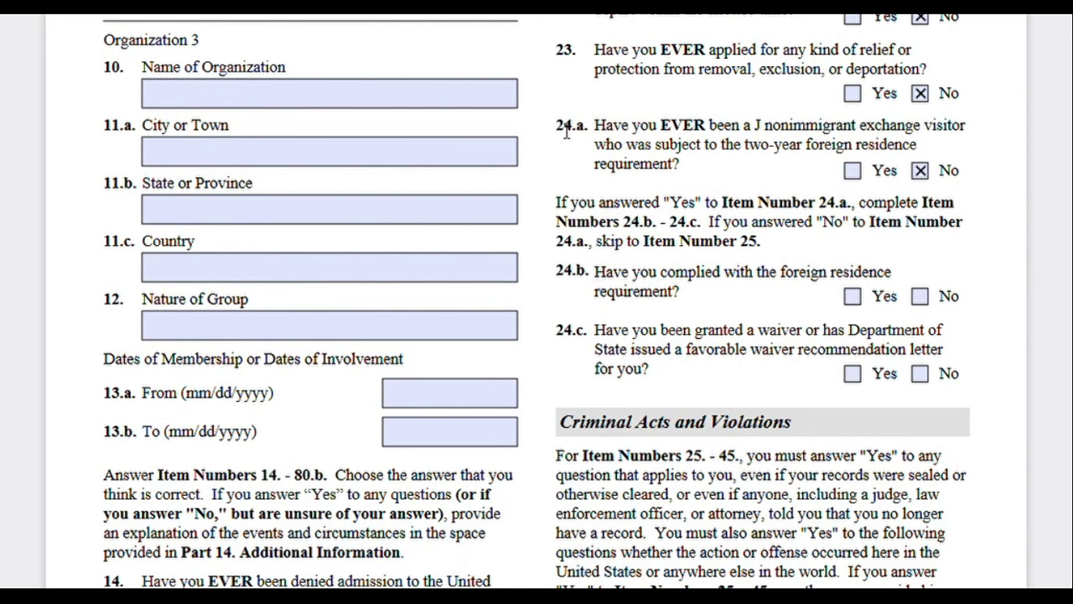
- Highlight "J nonimmigrant exchange visitor" and "two-year foreign residence" in item 24.a while examining the question
left_click_drag(566, 134, 595, 136)
left_click(668, 163)
left_click_drag(754, 134, 935, 134)
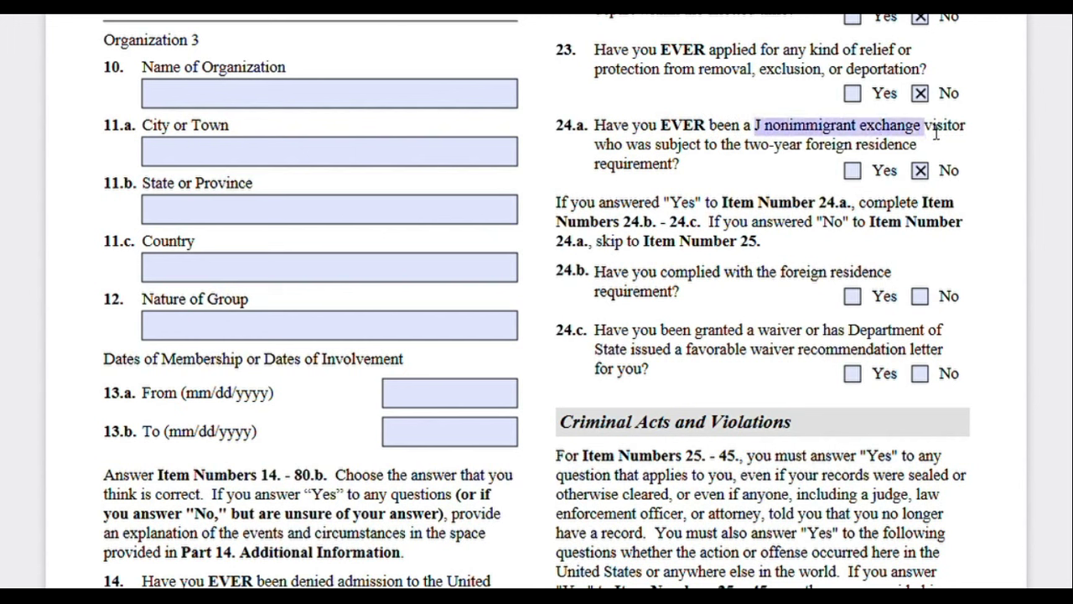
left_click(736, 180)
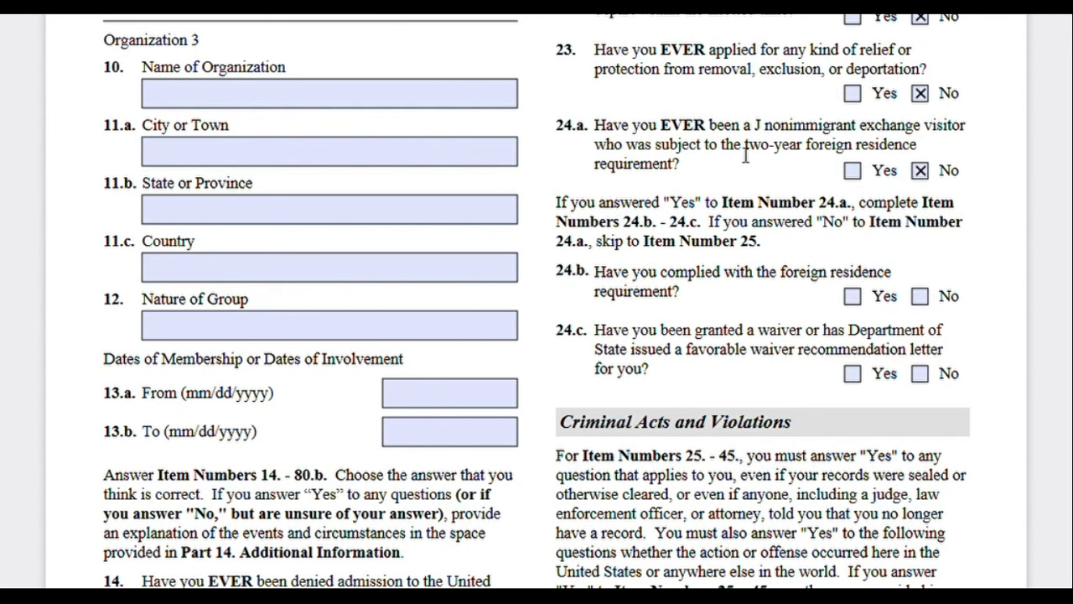
left_click_drag(746, 151, 920, 165)
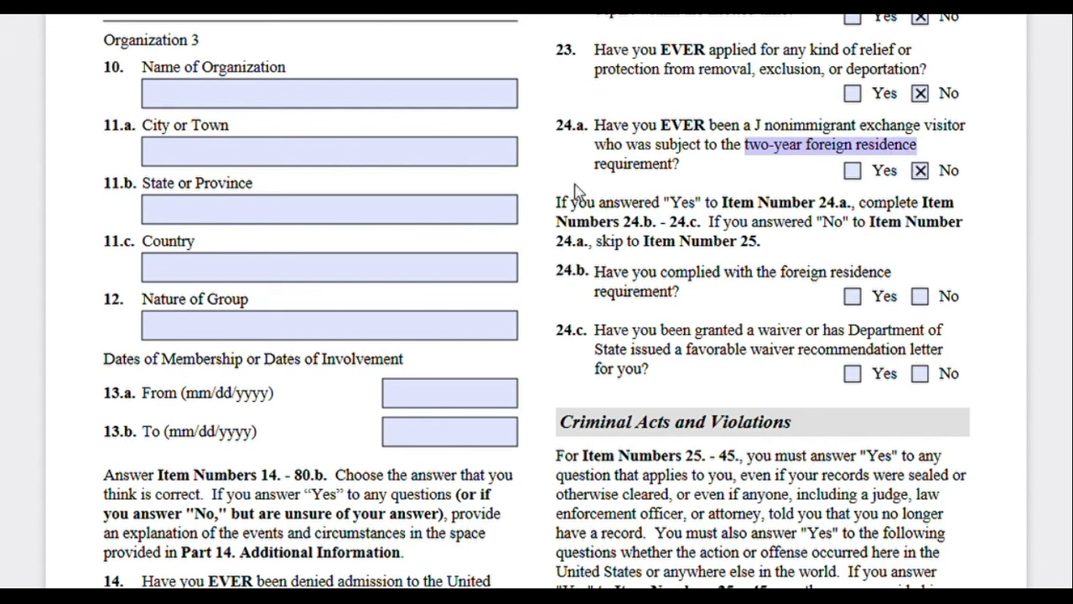
left_click(866, 189)
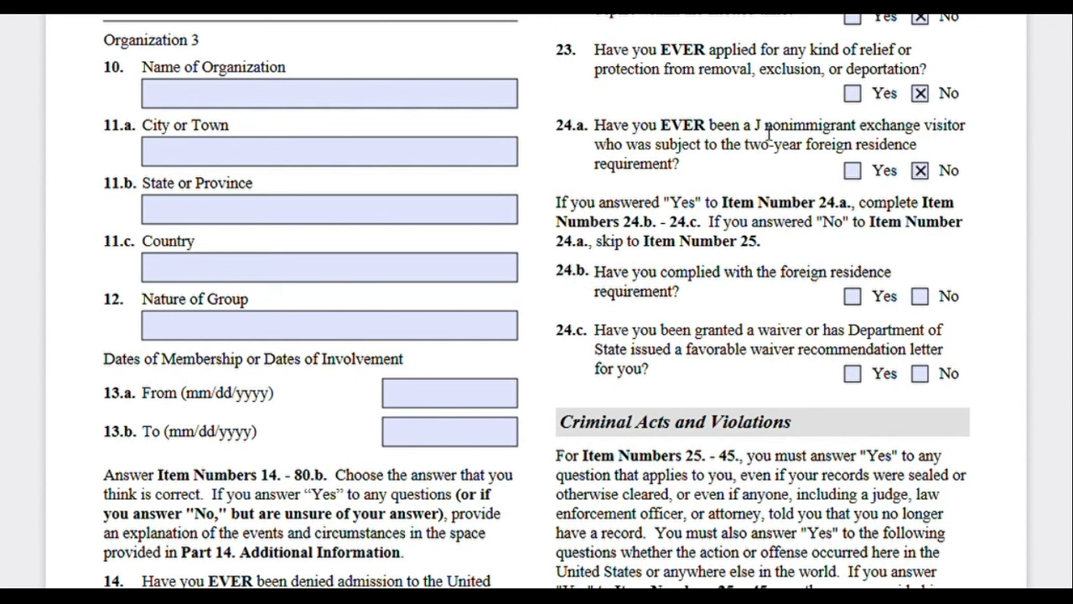
- Highlight "J nonimmigrant exchange" in item 24.a and review the Criminal Acts and Violations instructions with items 25 and 26
left_click_drag(764, 134, 879, 136)
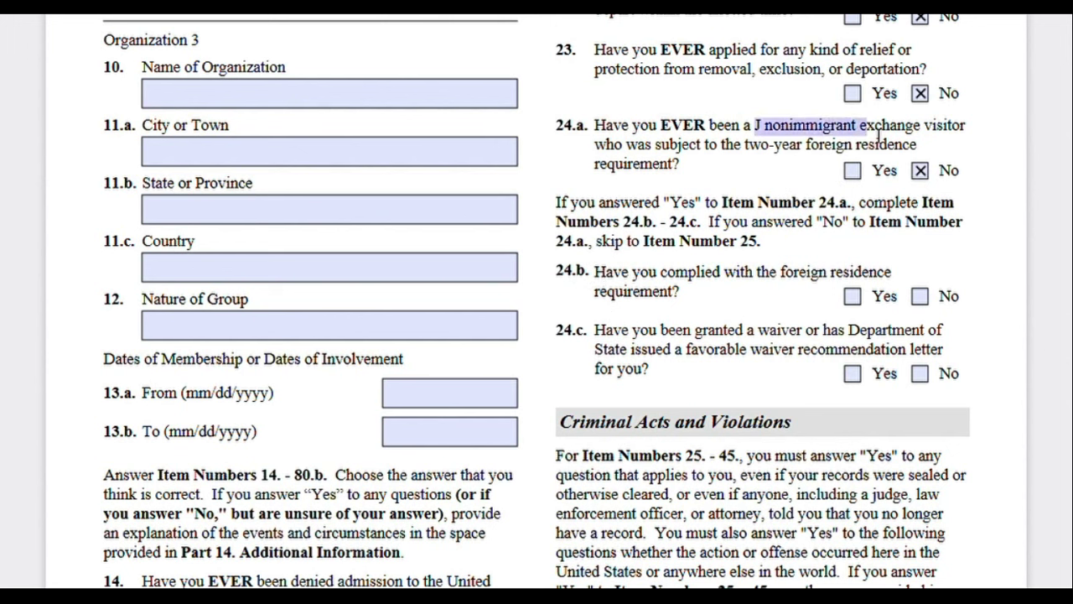
left_click(981, 134)
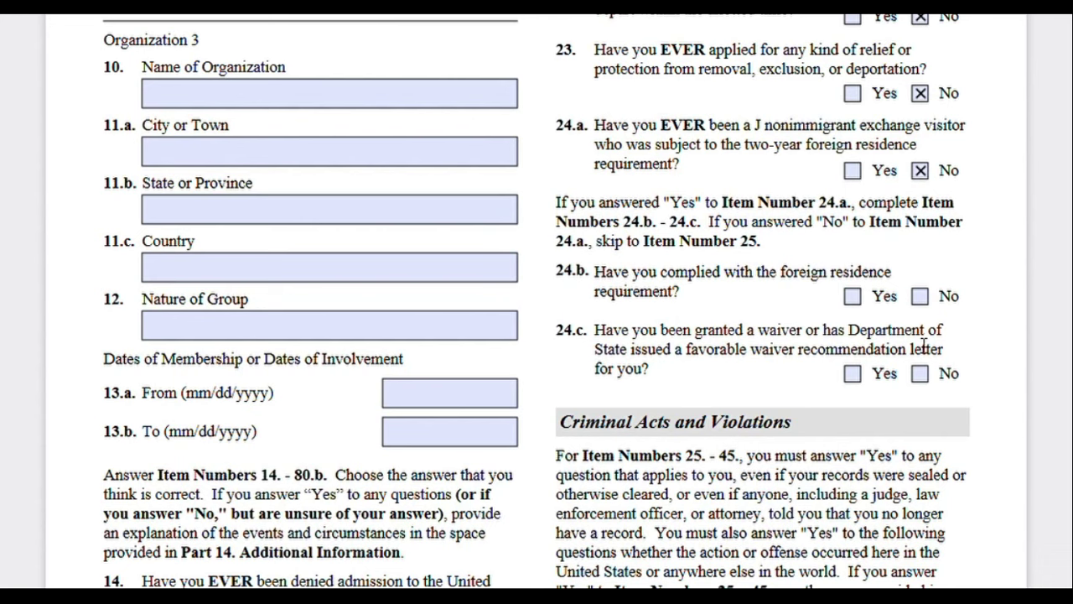
scroll(923, 347, "down", 5)
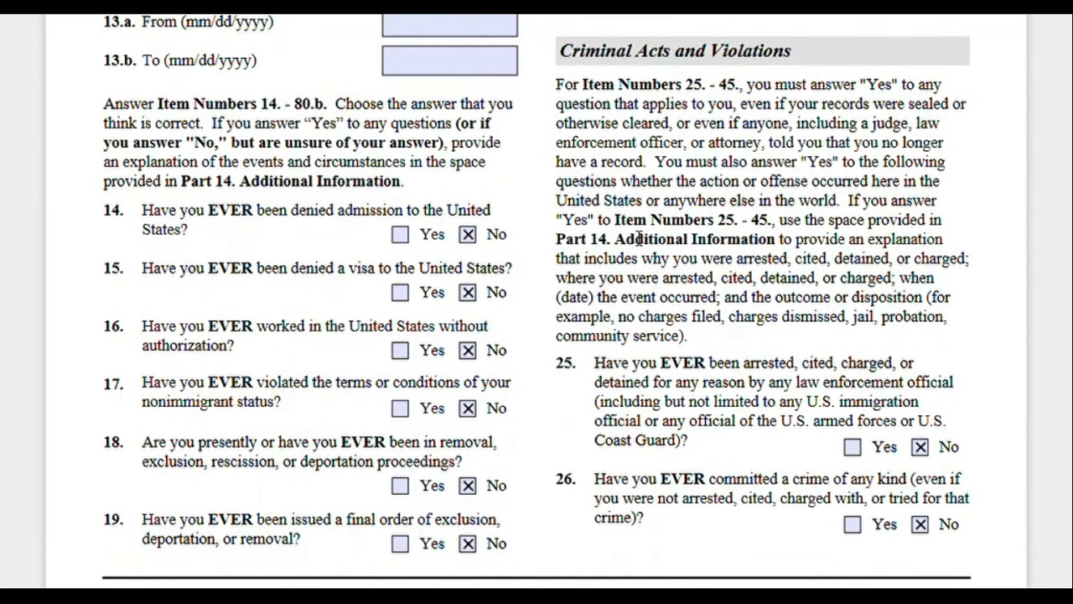
scroll(672, 382, "down", 2)
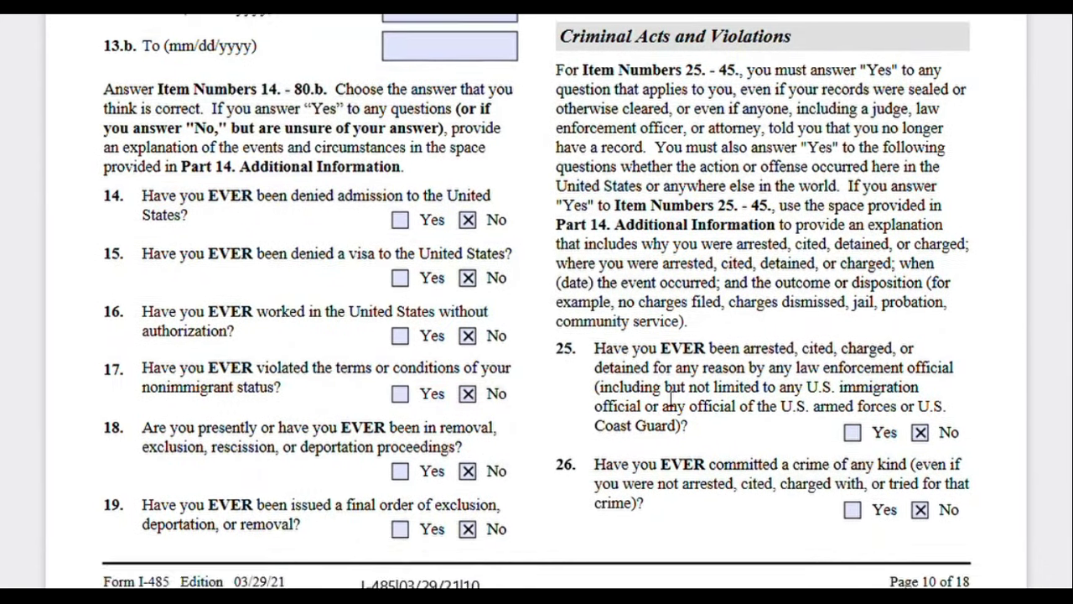
scroll(1000, 364, "down", 2)
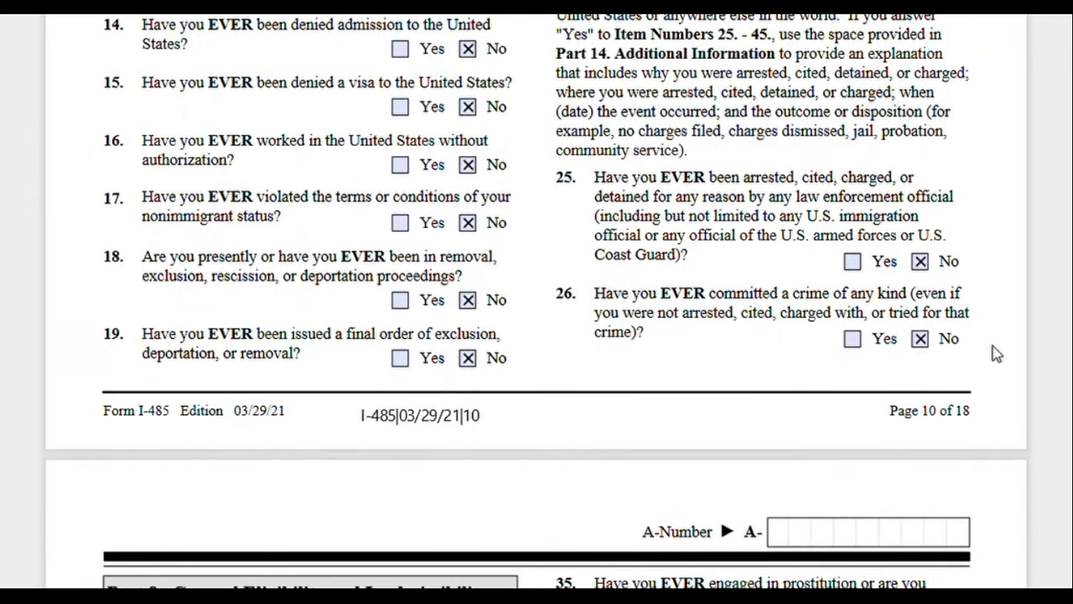
- Review the Part 8 criminal acts and violations questions on page 11, covering items 27 through 45
scroll(472, 360, "down", 2)
scroll(472, 360, "down", 5)
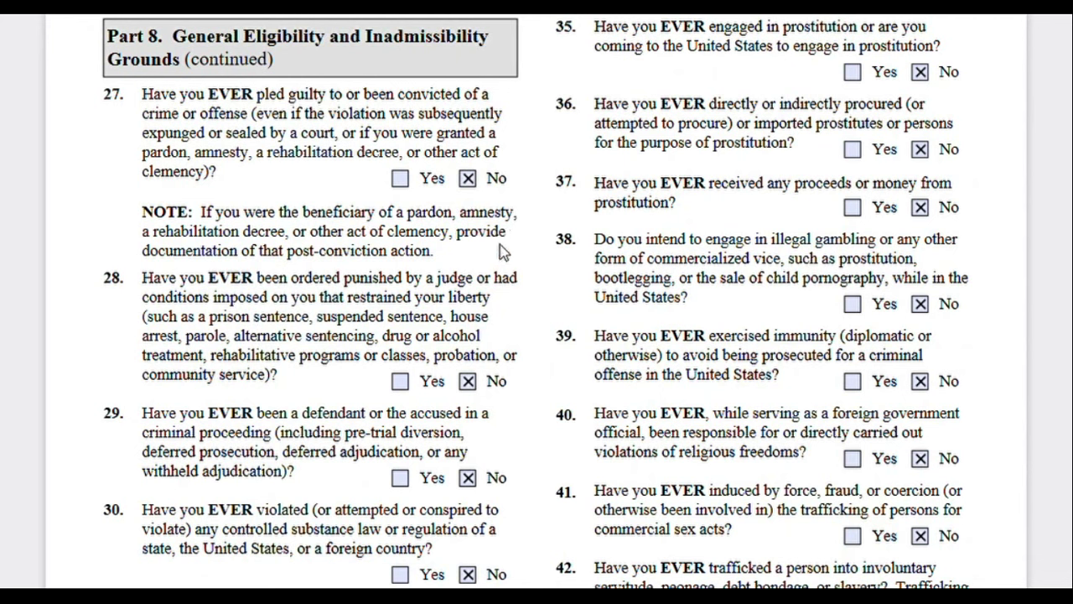
scroll(390, 201, "down", 1)
scroll(390, 205, "down", 6)
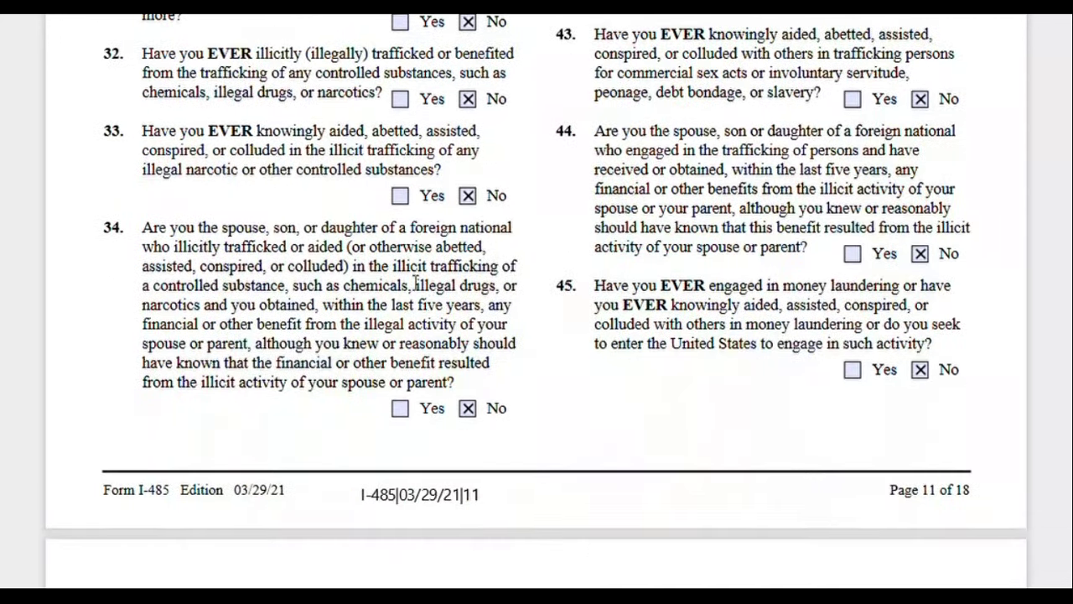
scroll(457, 331, "up", 6)
scroll(915, 325, "down", 1)
scroll(915, 325, "down", 6)
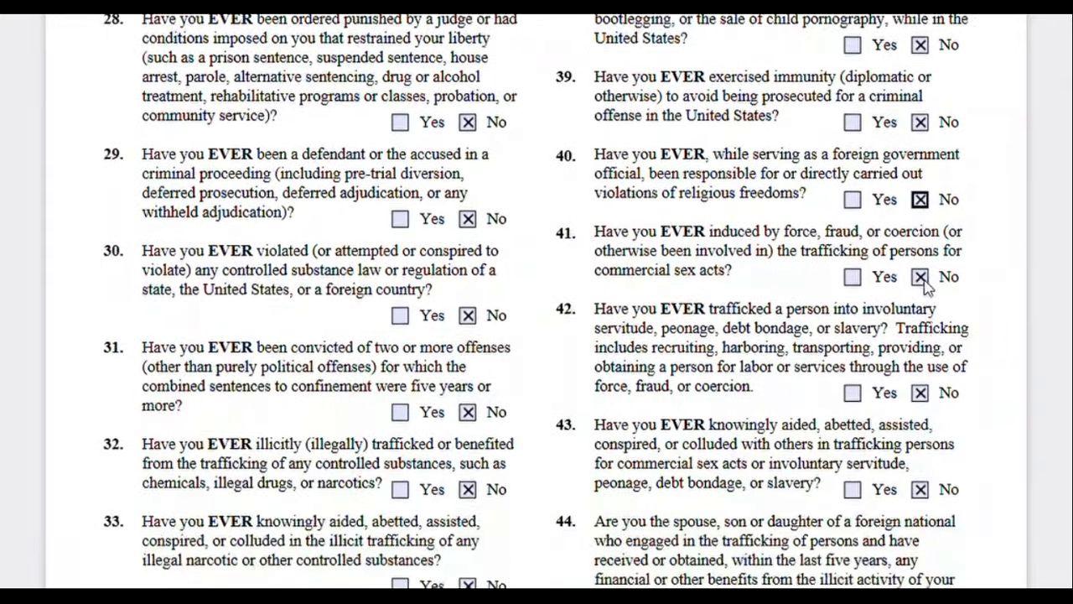
scroll(965, 262, "down", 2)
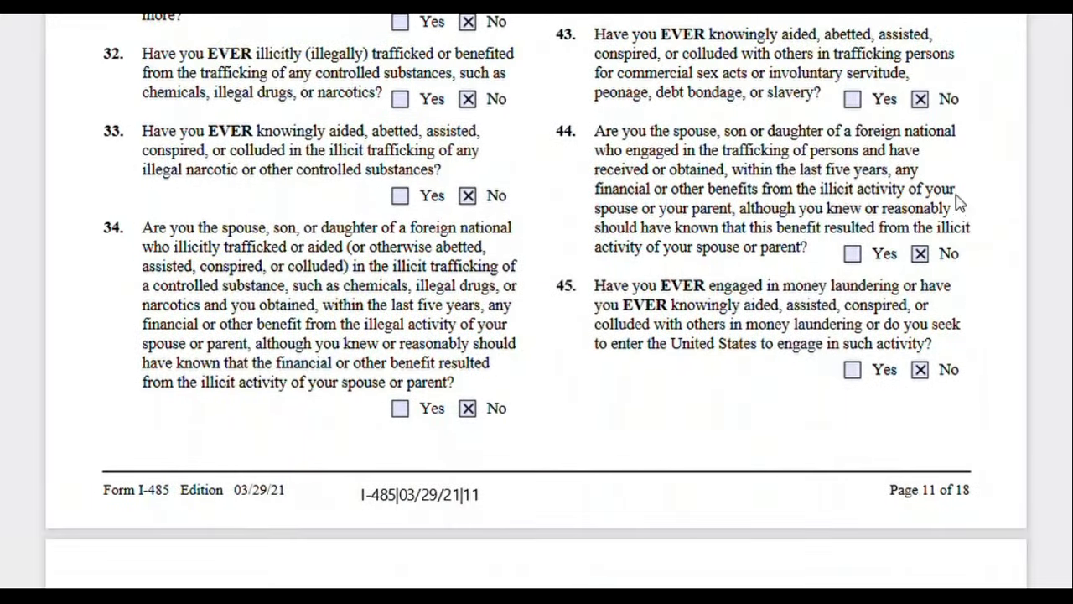
- Review the Part 8 Security and Related questions on page 12, from item 46.a through the item 51 questions
scroll(958, 203, "down", 7)
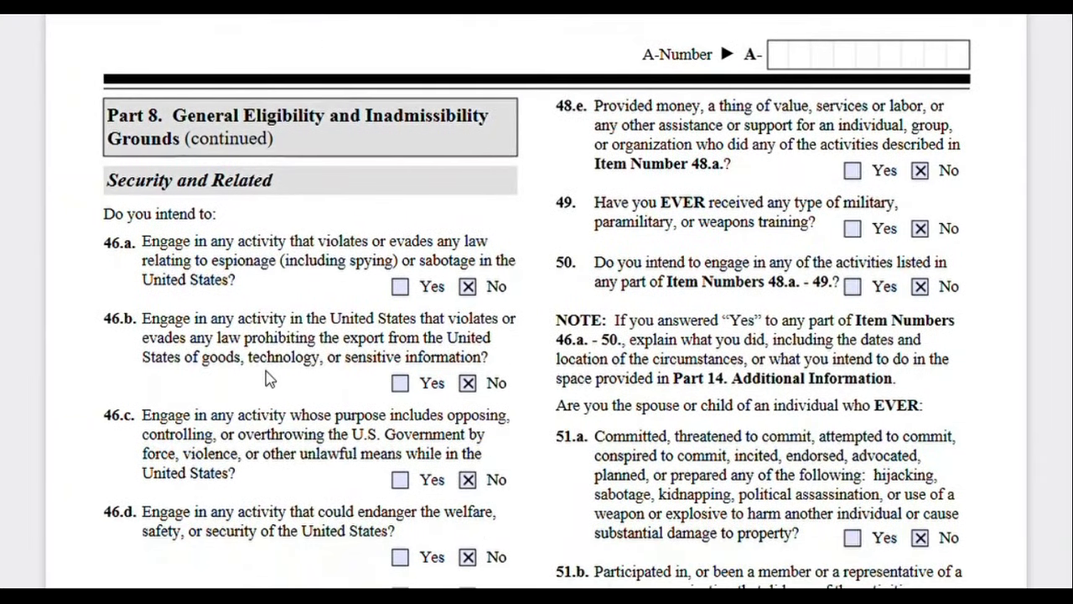
scroll(269, 379, "down", 6)
scroll(416, 235, "down", 2)
scroll(409, 252, "up", 8)
scroll(835, 336, "up", 5)
scroll(834, 330, "down", 4)
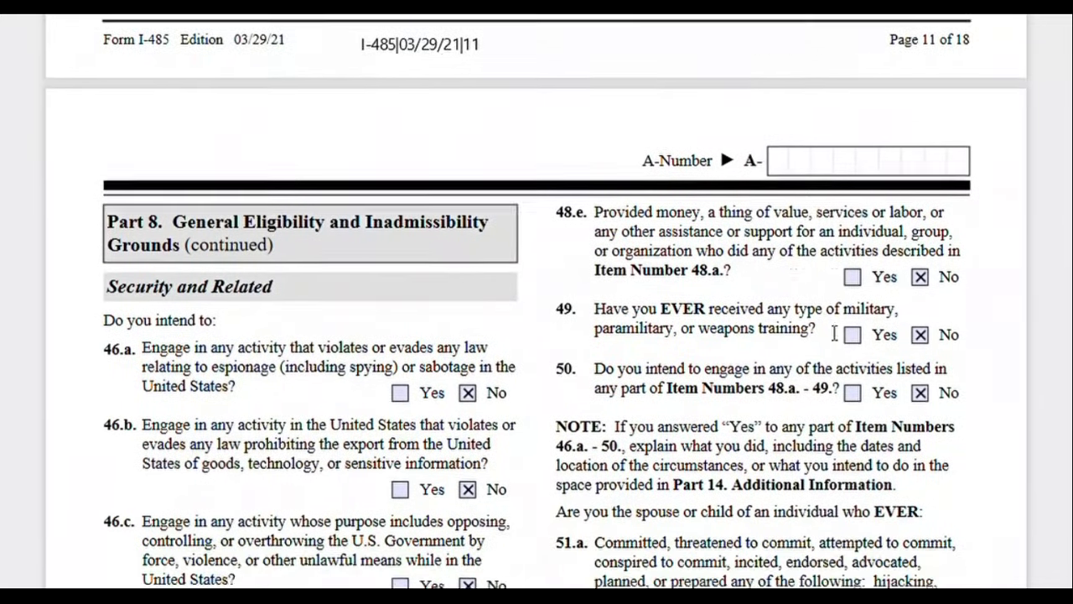
scroll(830, 236, "down", 1)
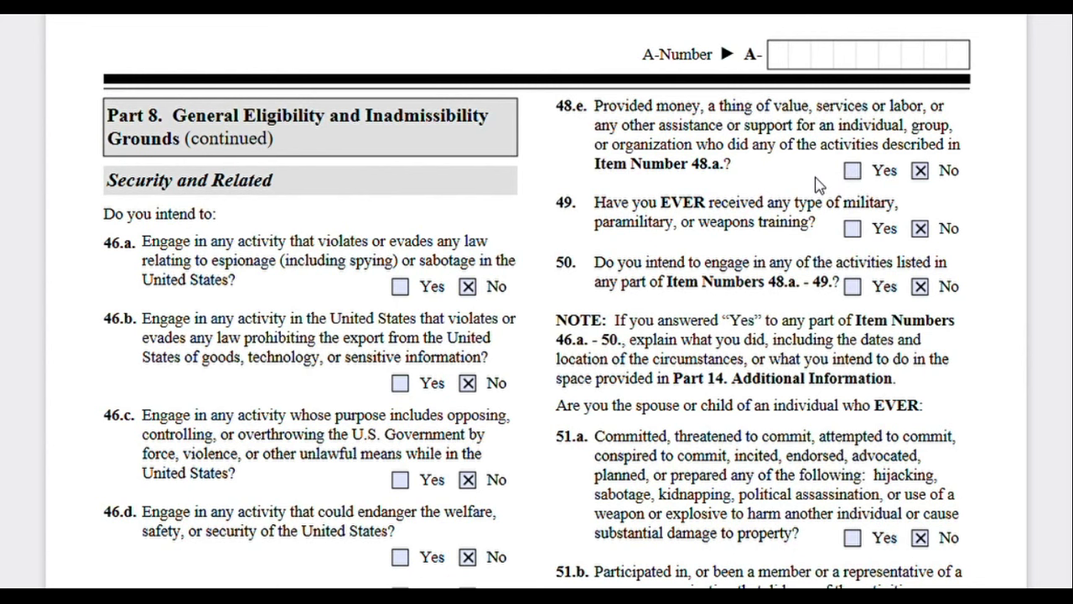
scroll(818, 184, "down", 3)
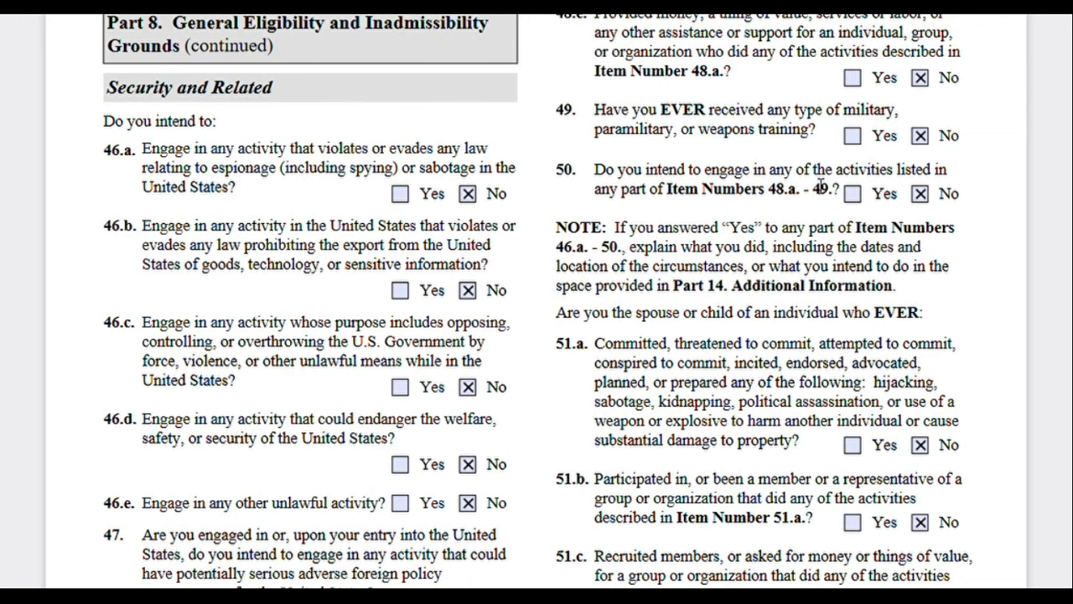
- Skip ahead to Part 9 and examine the disability accommodation question in item 1 and options 2.a through 2.c
scroll(820, 186, "down", 6)
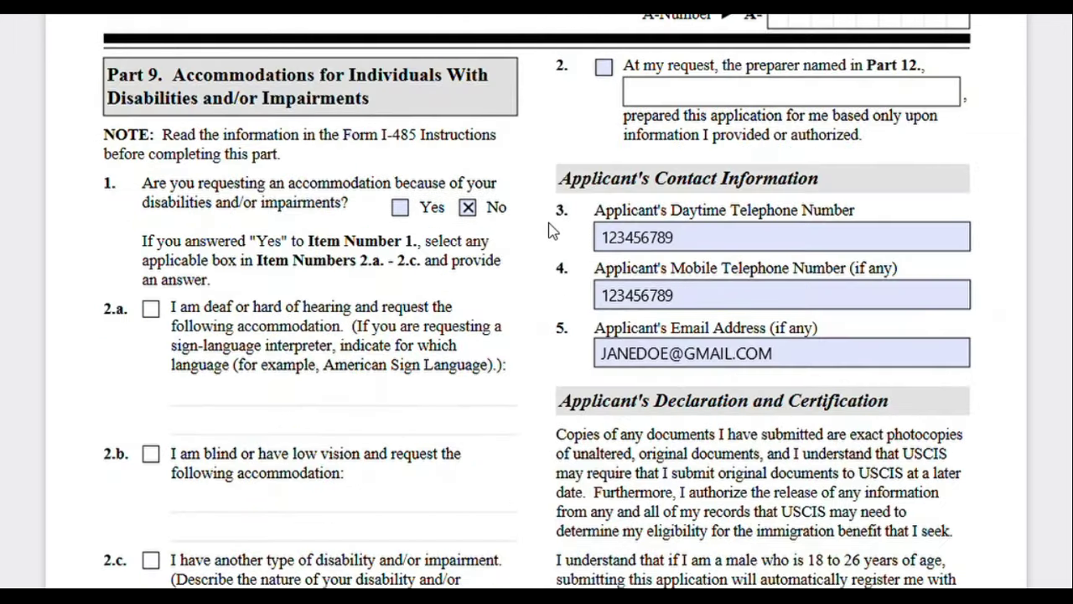
scroll(551, 231, "down", 3)
scroll(551, 232, "up", 7)
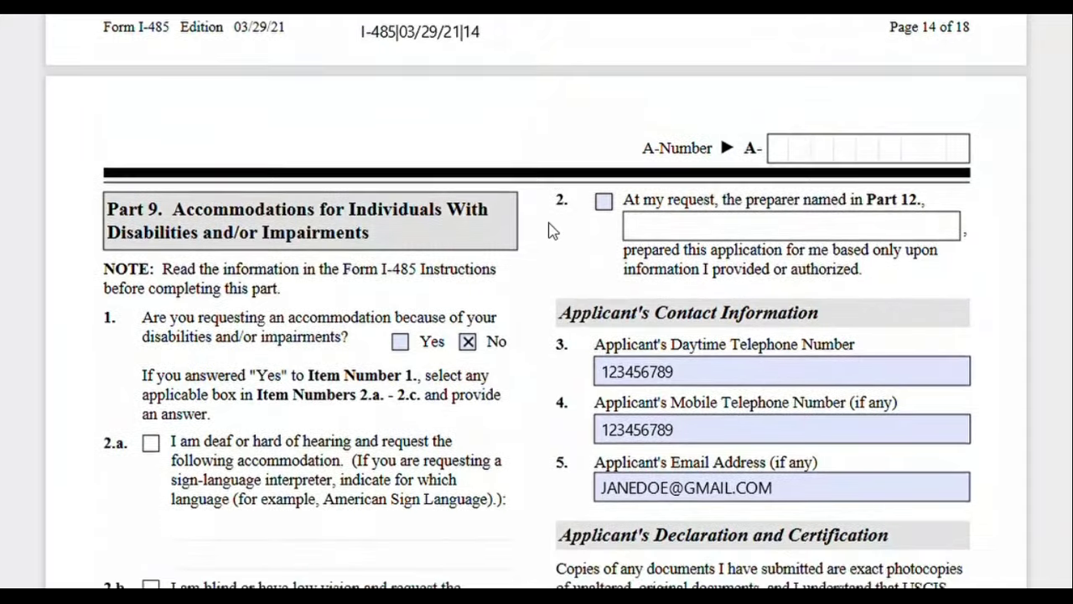
scroll(551, 232, "down", 4)
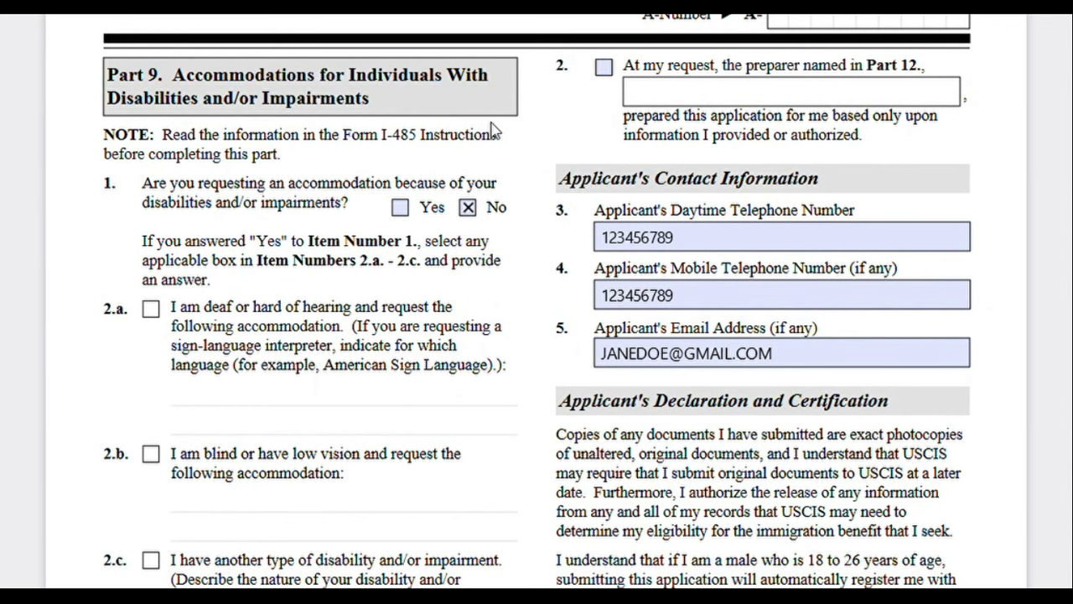
scroll(495, 132, "down", 3)
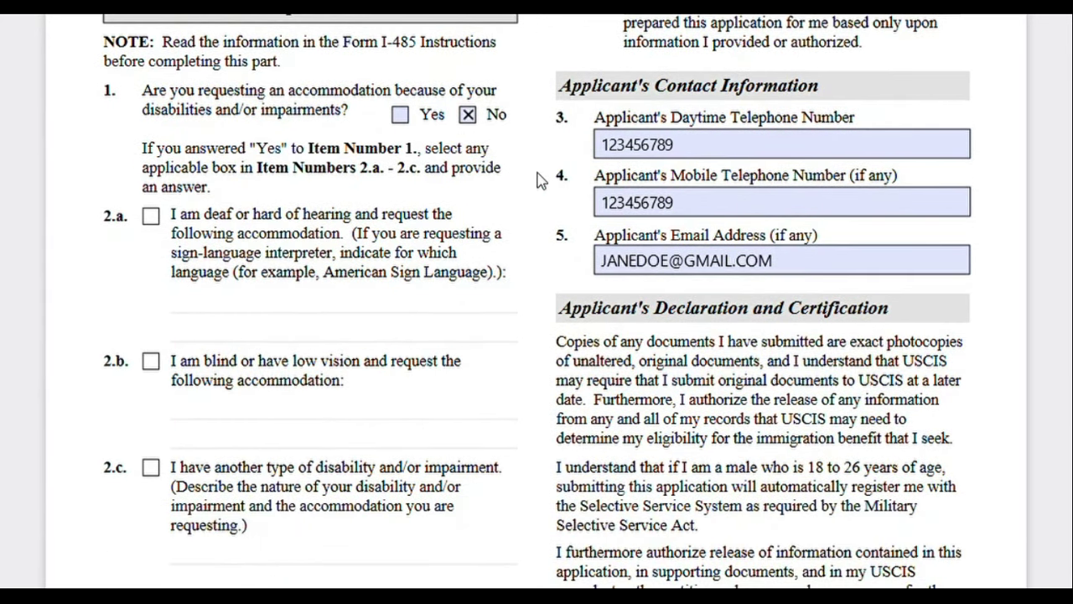
- Review the Part 10 Applicant's Statement options, the preparer item 2, the Applicant's Contact Information, and the declaration and certification
scroll(166, 94, "down", 10)
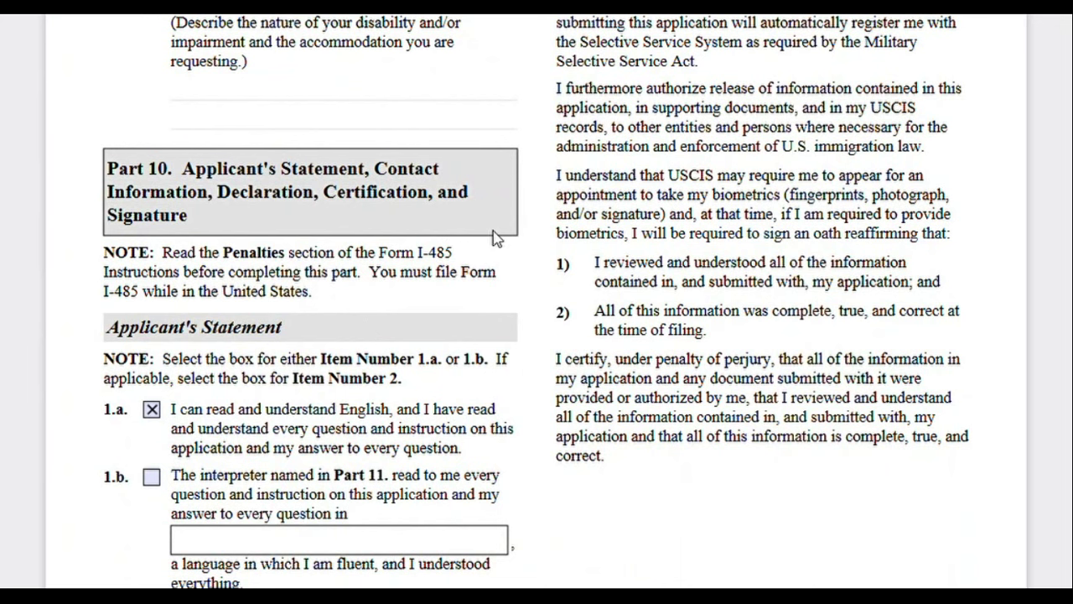
scroll(479, 239, "down", 3)
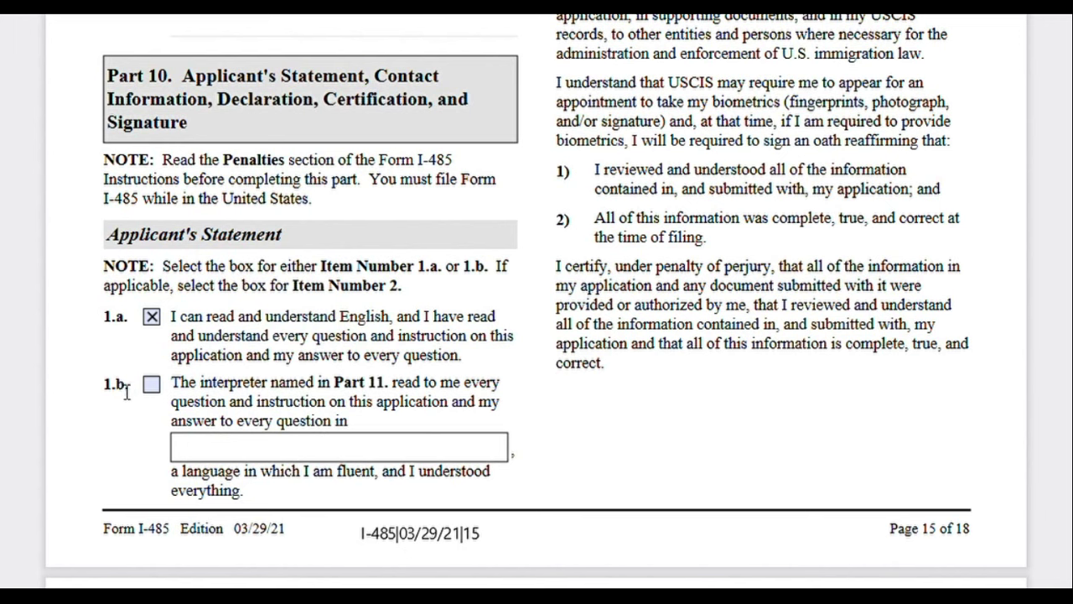
scroll(591, 438, "up", 10)
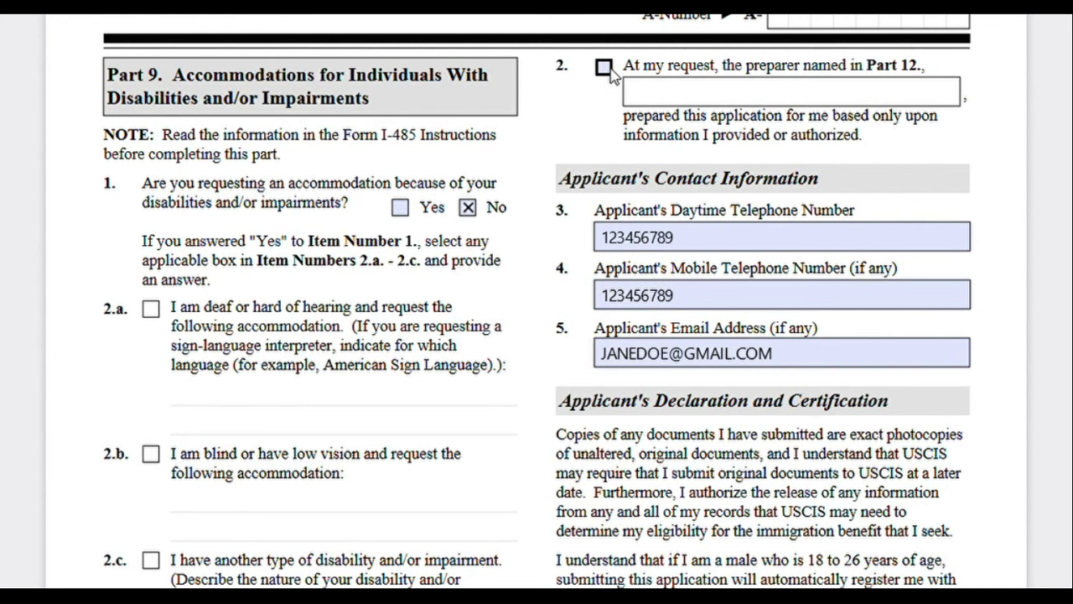
scroll(599, 99, "down", 1)
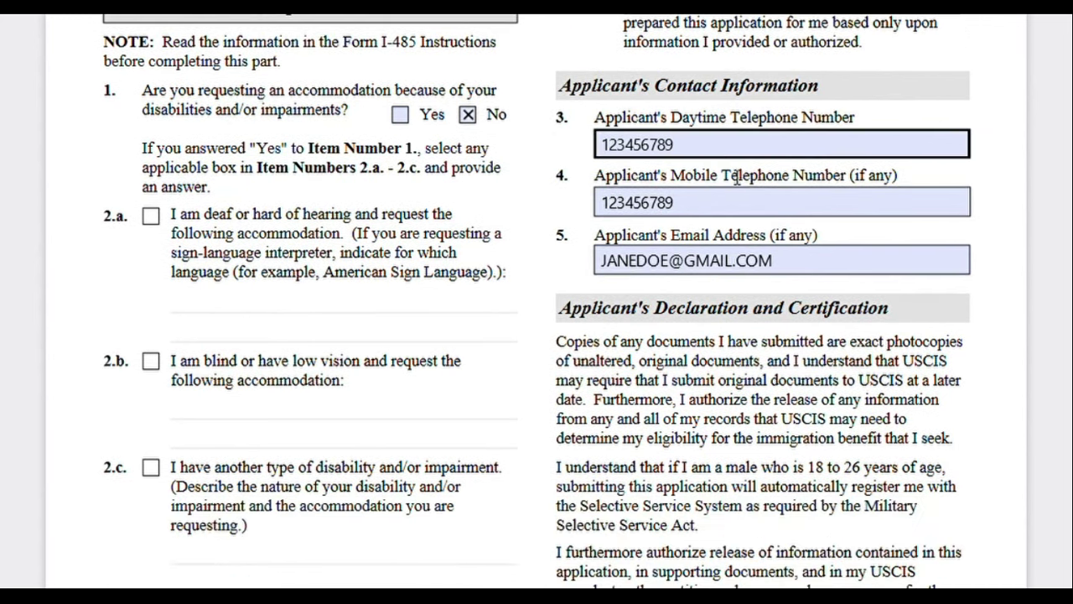
scroll(738, 176, "down", 1)
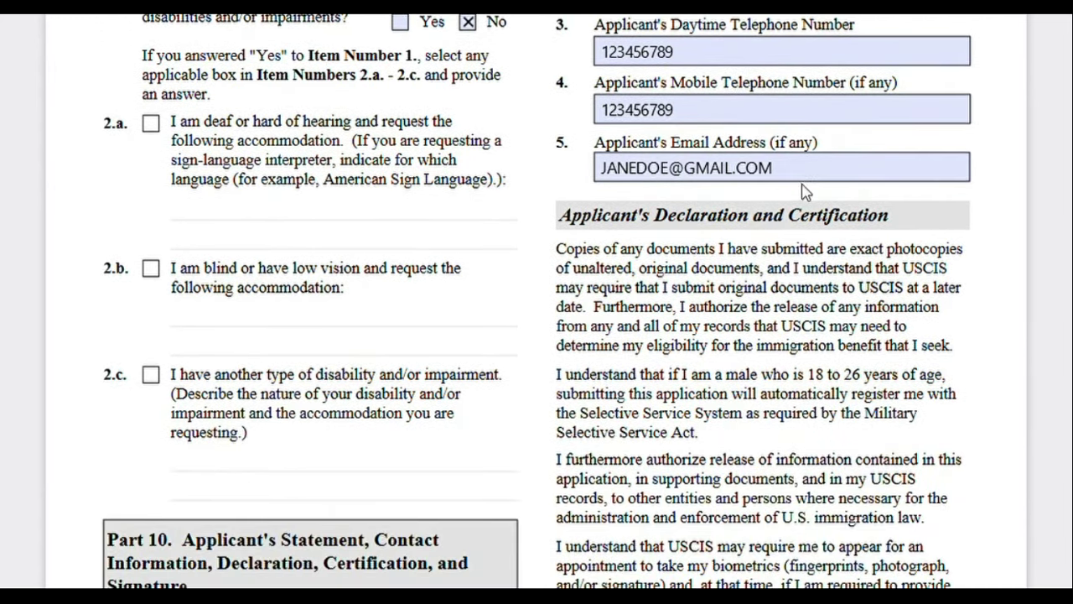
scroll(803, 191, "down", 6)
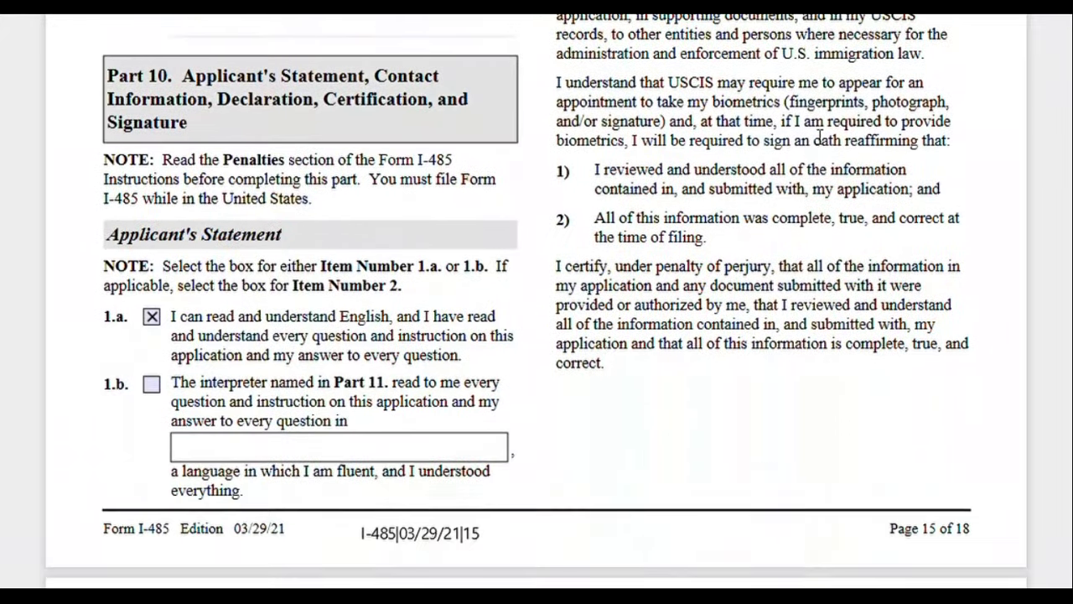
- Review the Part 10 applicant's signature and date fields and the Part 11 interpreter name, mailing address and certification fields
scroll(436, 254, "down", 6)
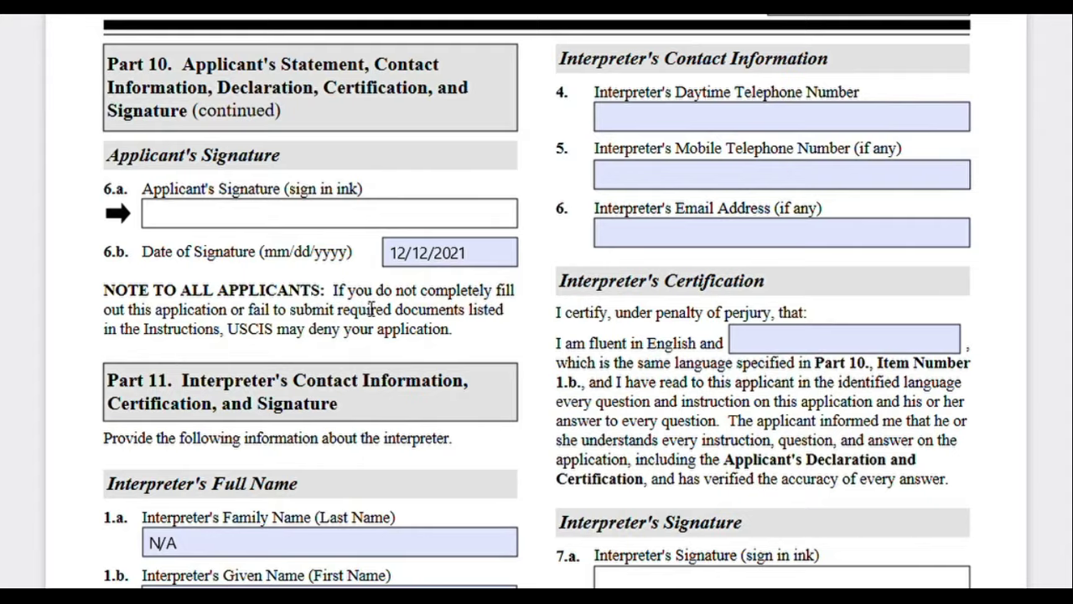
scroll(370, 308, "down", 2)
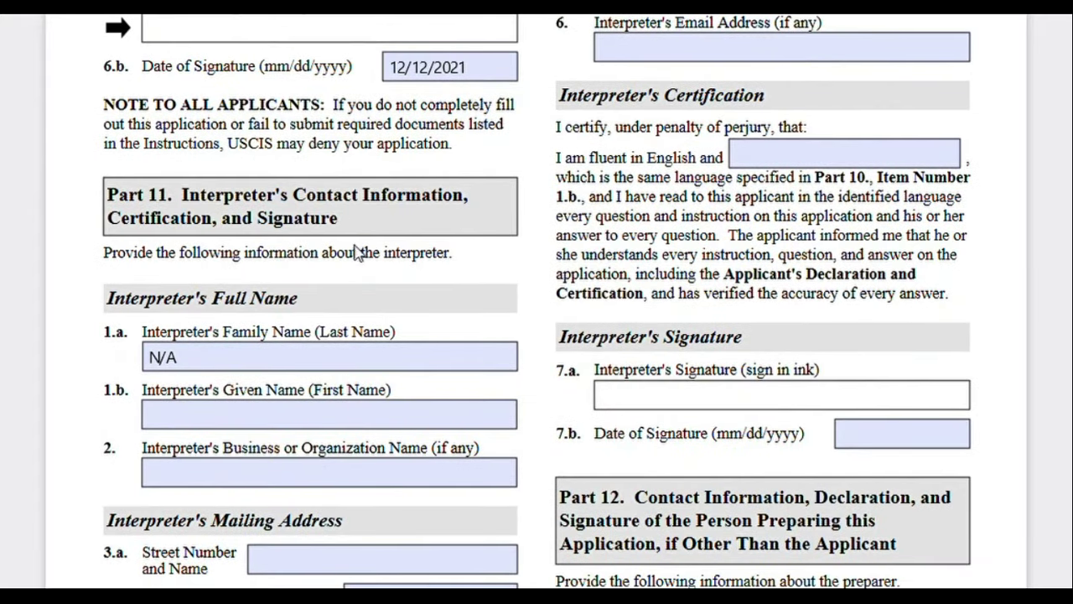
scroll(359, 276, "down", 1)
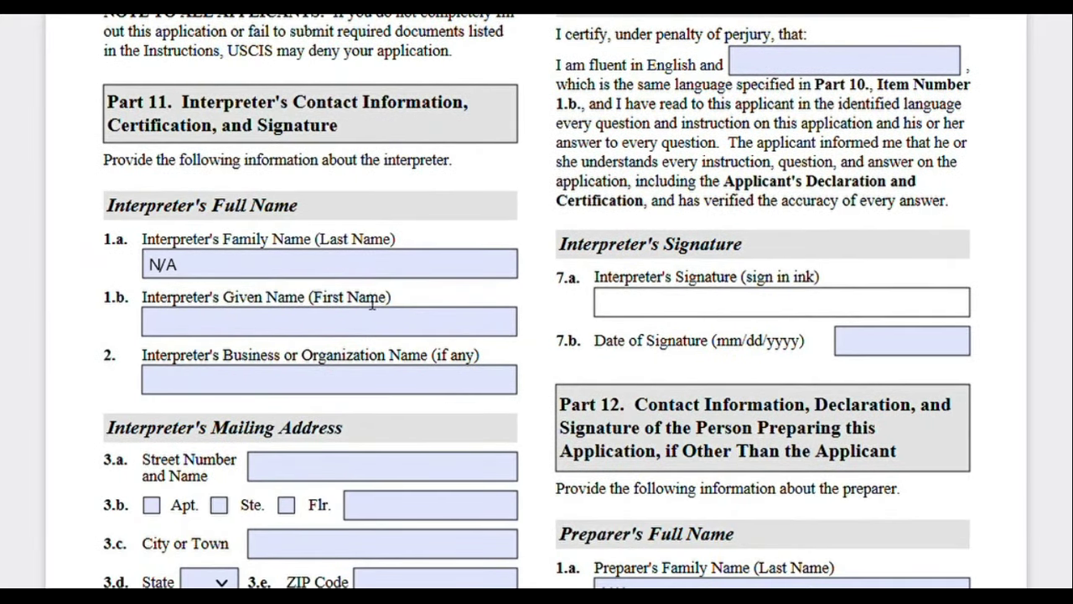
left_click(267, 267)
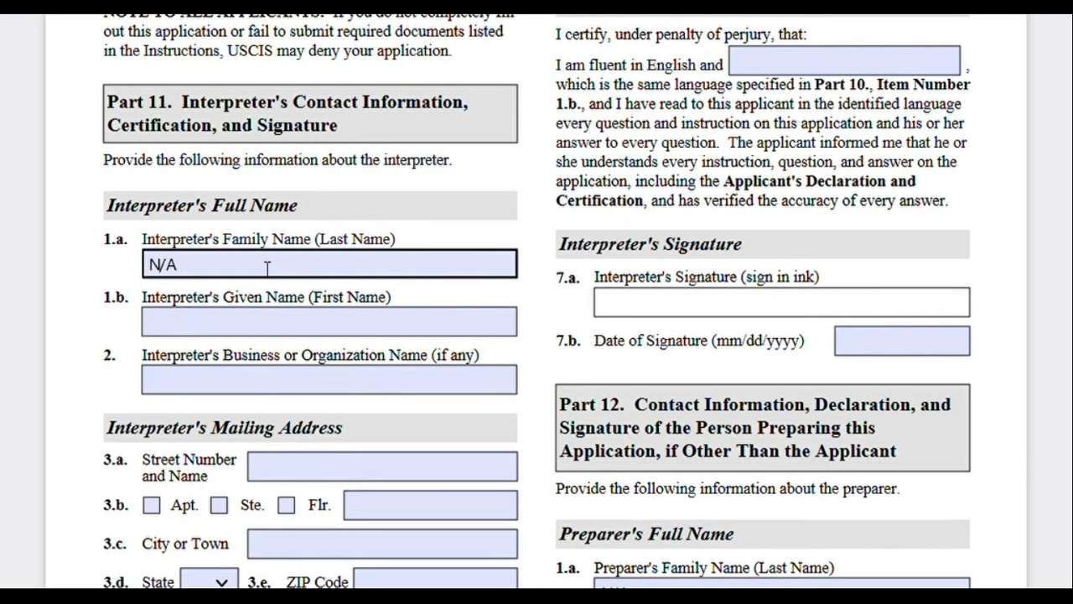
scroll(417, 372, "down", 3)
left_click(465, 378)
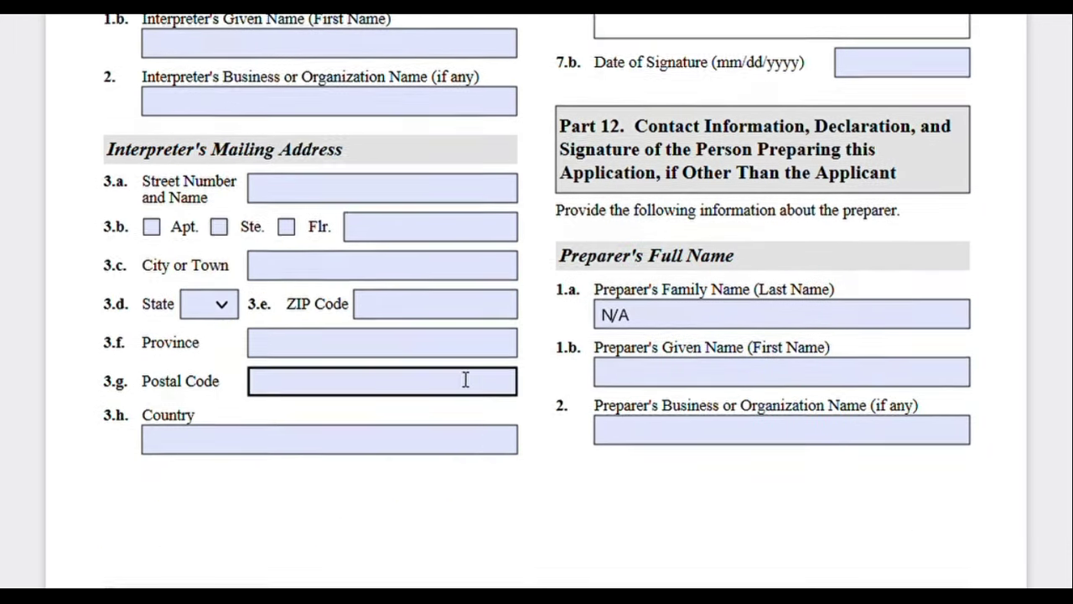
scroll(489, 378, "up", 6)
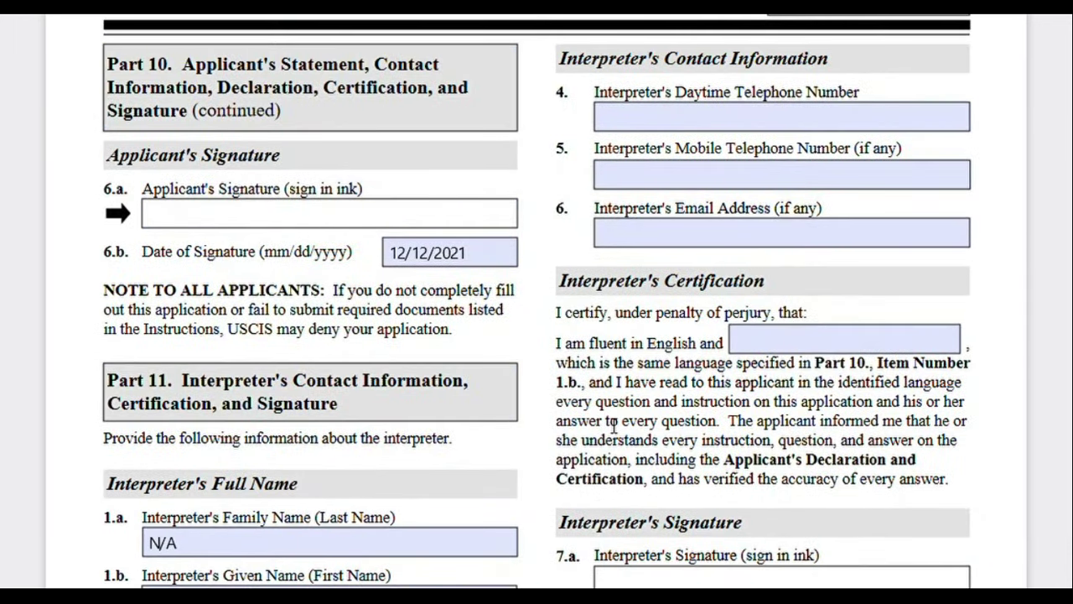
- Review the Part 12 preparer name, address, contact and statement fields, and the Part 13 Signature at Interview section
scroll(669, 349, "down", 5)
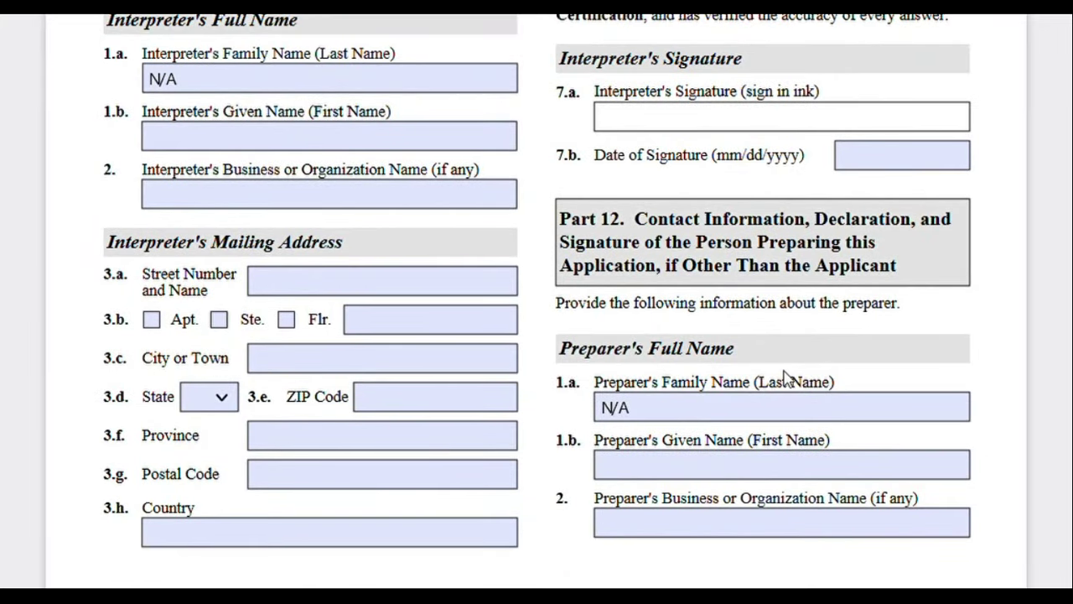
scroll(779, 369, "down", 6)
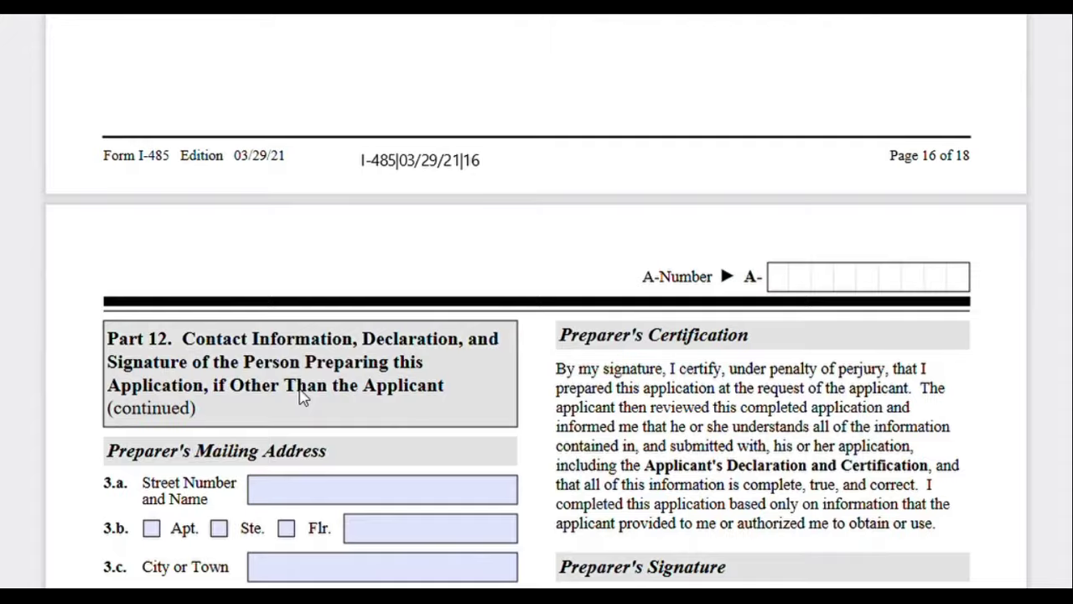
scroll(306, 395, "down", 6)
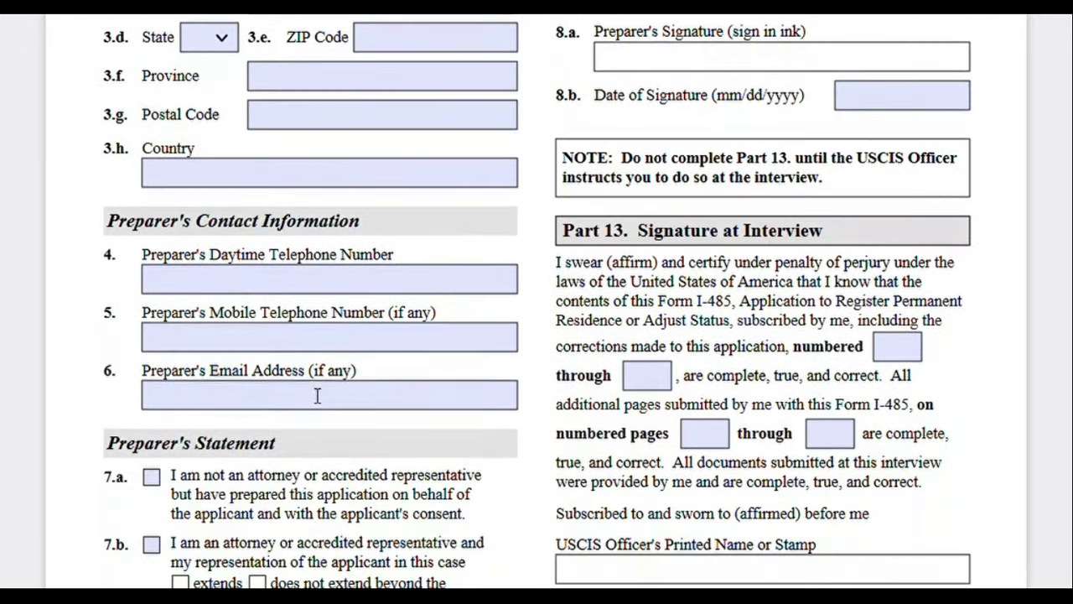
left_click(315, 394)
- Return through the interpreter section to the Part 10 Applicant's Statement and examine items 1.a and 1.b again
scroll(318, 394, "up", 1)
scroll(314, 392, "up", 11)
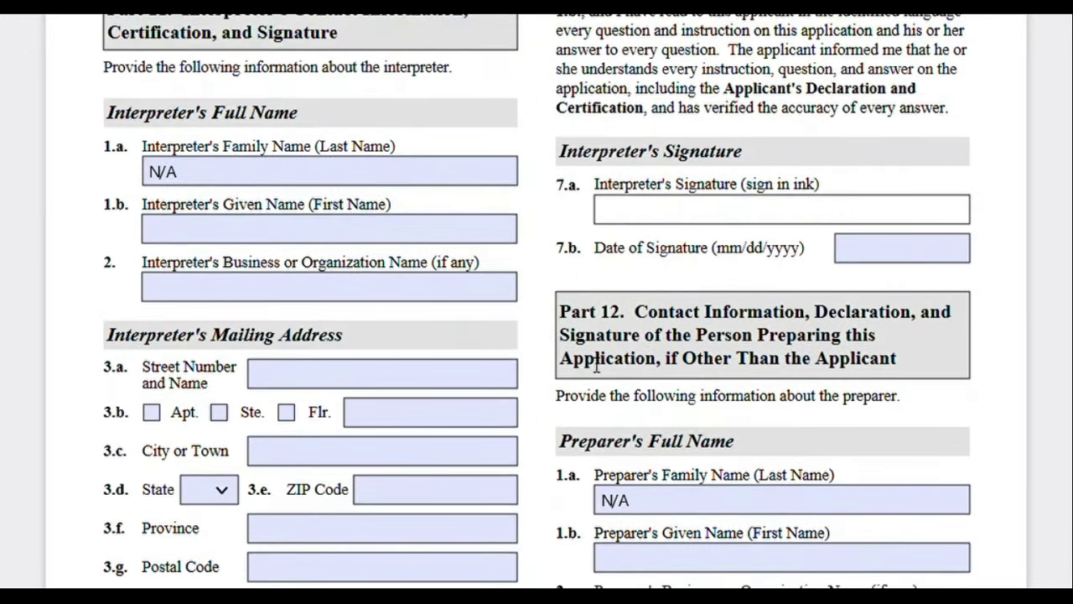
scroll(591, 364, "up", 2)
scroll(570, 347, "up", 2)
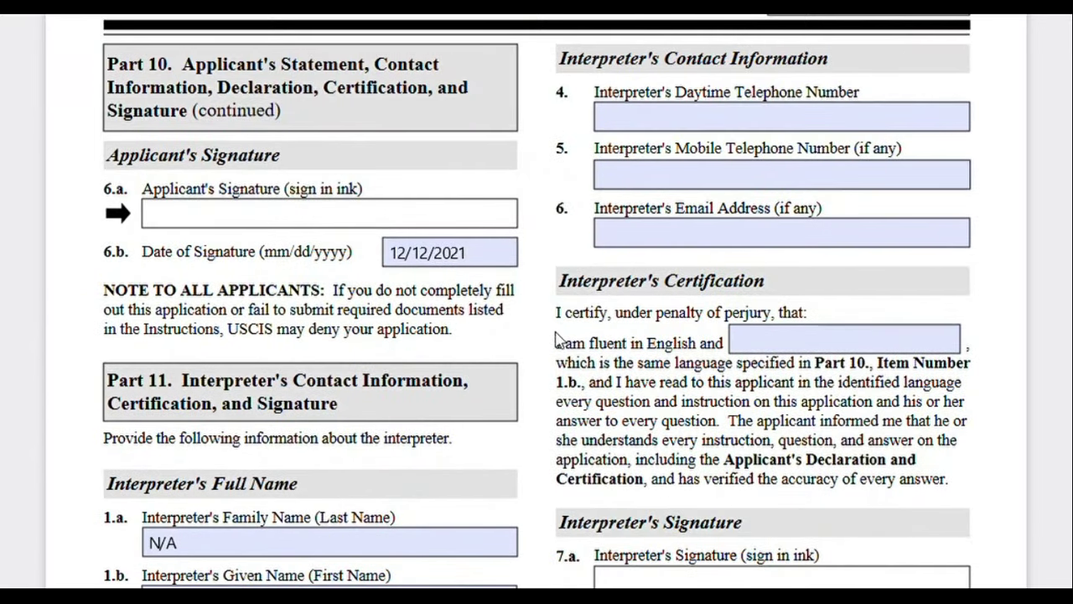
scroll(569, 345, "up", 6)
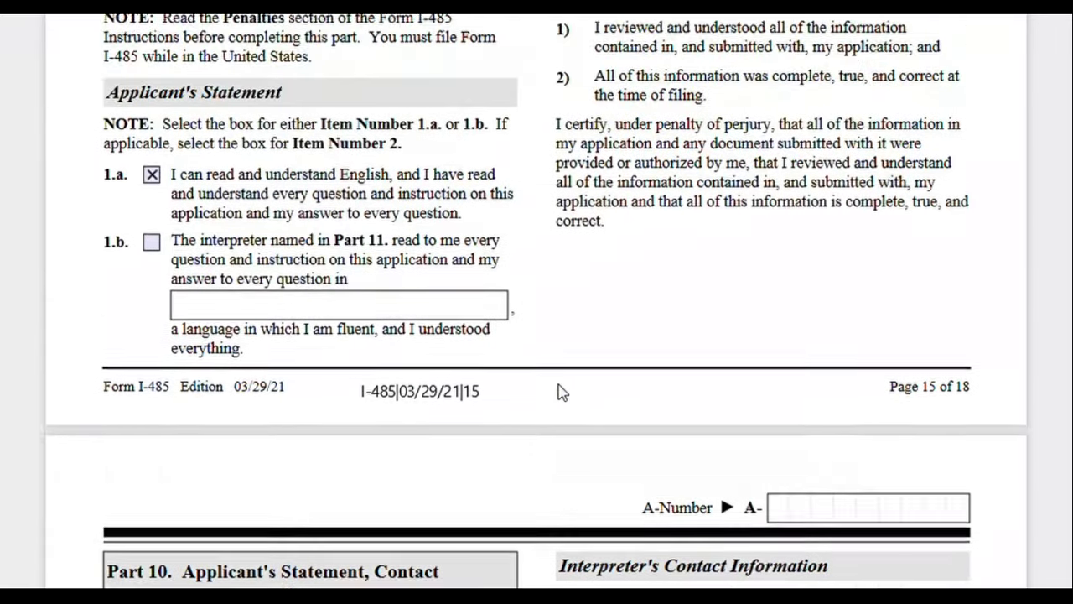
- Go past the Part 10 signature and Part 11 interpreter fields, and examine the preparer's statement and the Part 13 Signature at Interview section
scroll(560, 389, "up", 2)
scroll(560, 389, "down", 6)
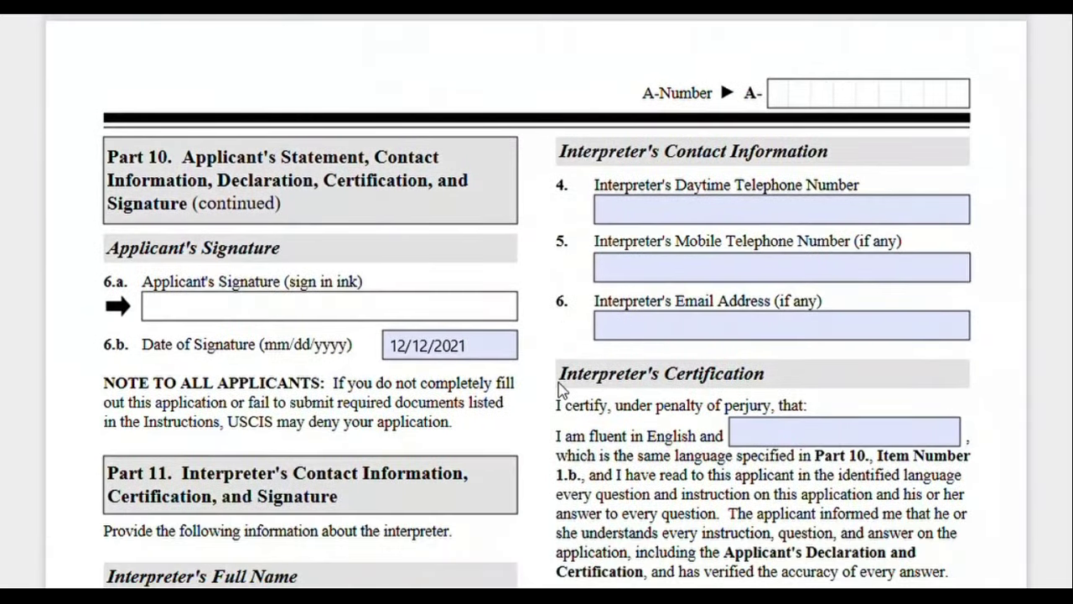
scroll(559, 389, "down", 3)
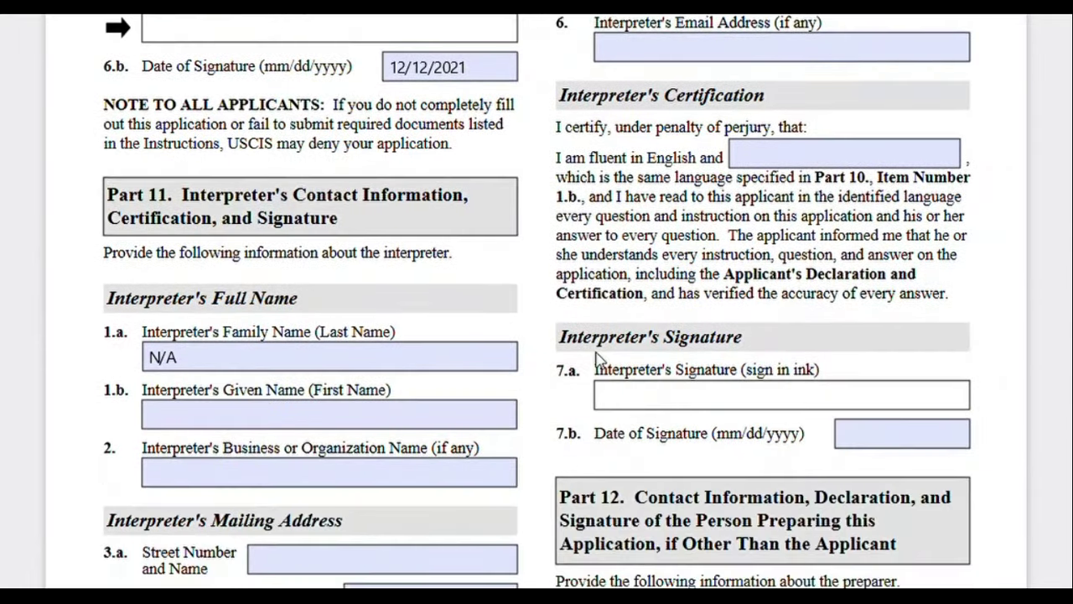
scroll(599, 360, "down", 2)
scroll(549, 310, "down", 6)
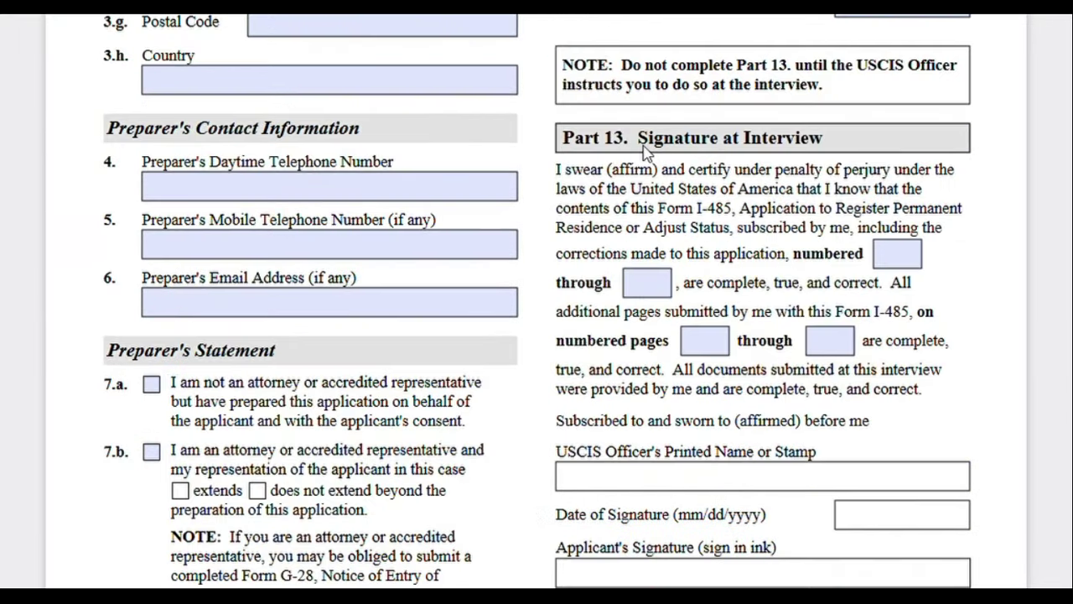
scroll(817, 180, "down", 1)
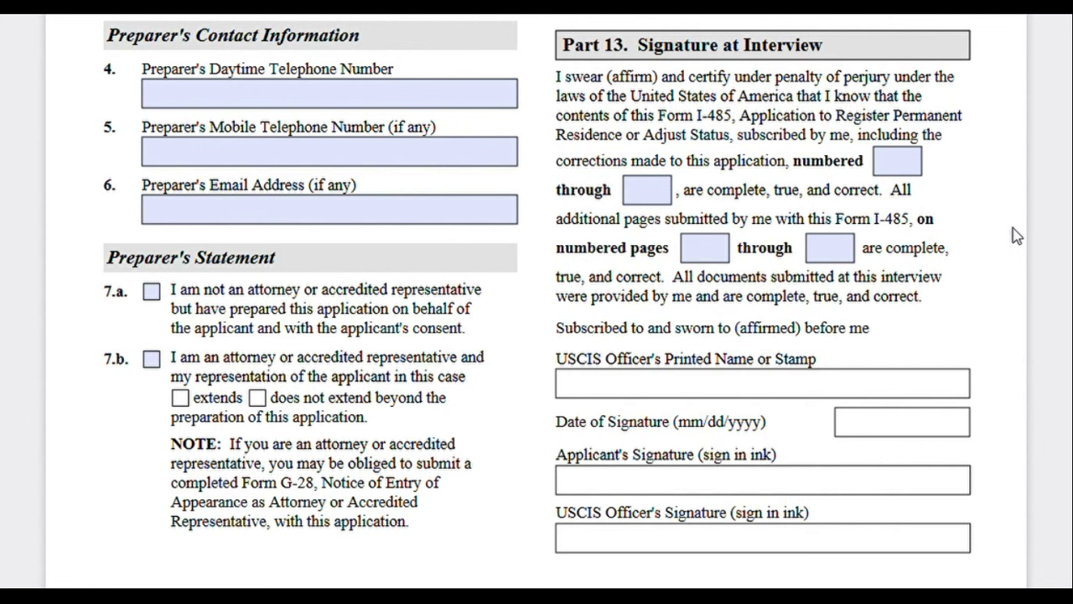
scroll(989, 252, "down", 2)
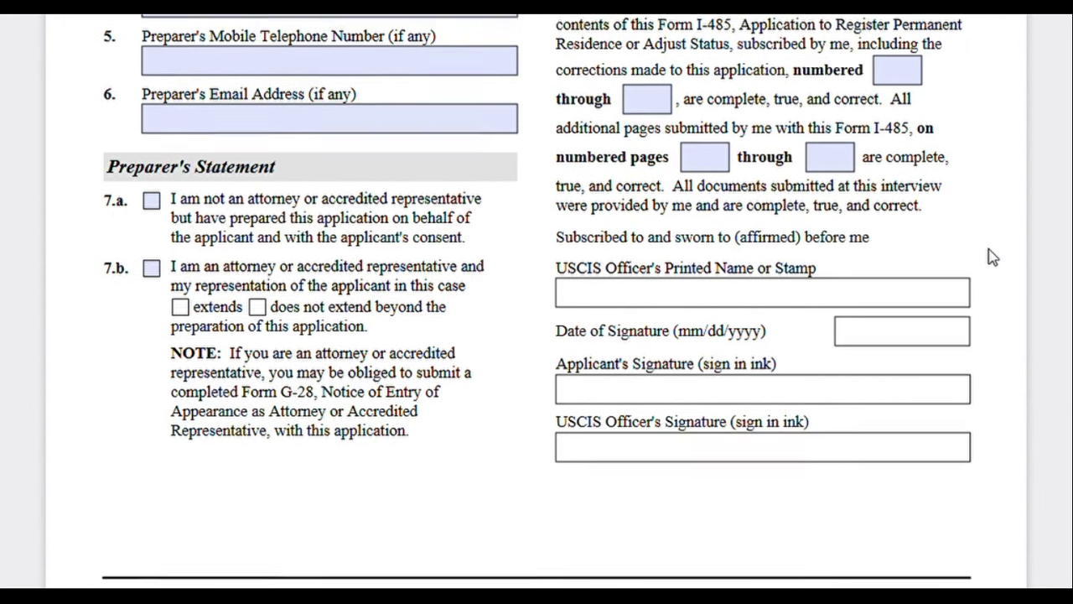
scroll(979, 264, "up", 2)
scroll(979, 263, "up", 1)
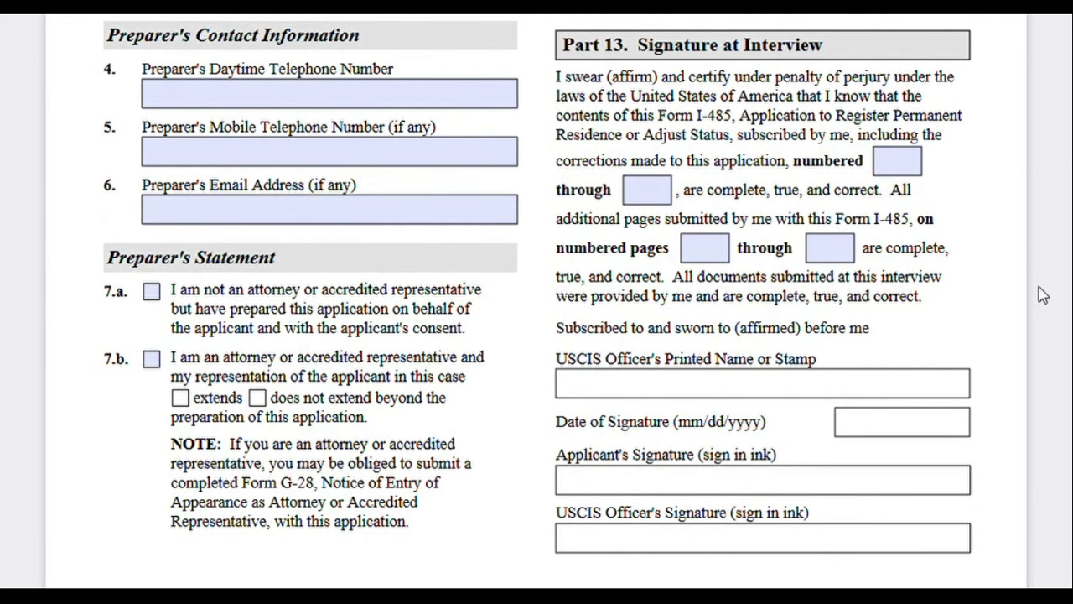
- Review the Part 14 Additional Information page, including the name fields and the additional address and employer entries in items 3 and 4
scroll(1042, 295, "down", 10)
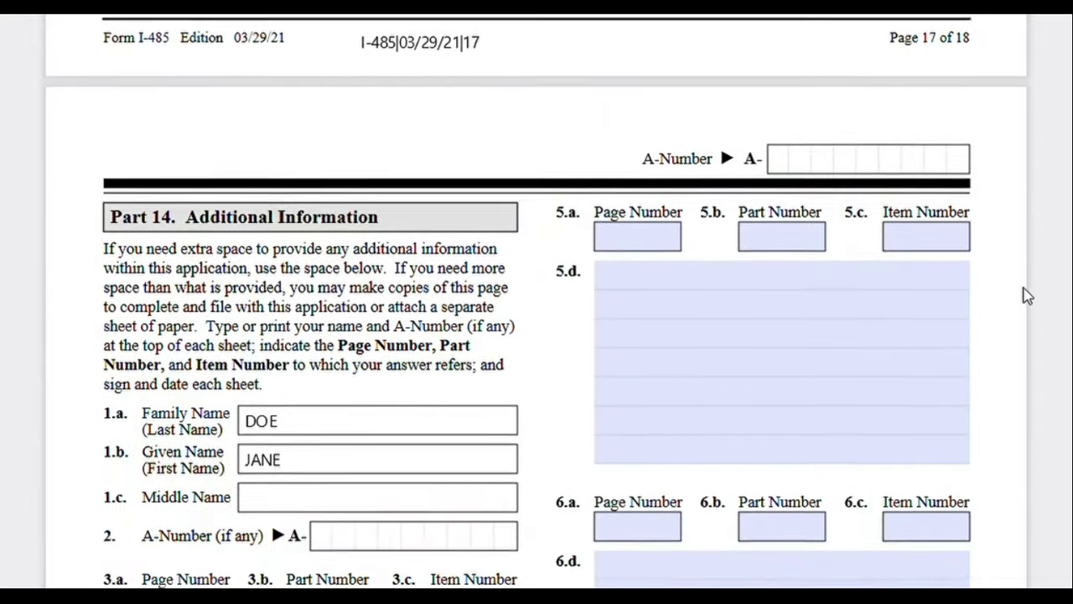
scroll(1028, 295, "down", 3)
scroll(1001, 307, "down", 5)
scroll(999, 309, "down", 5)
scroll(999, 308, "up", 8)
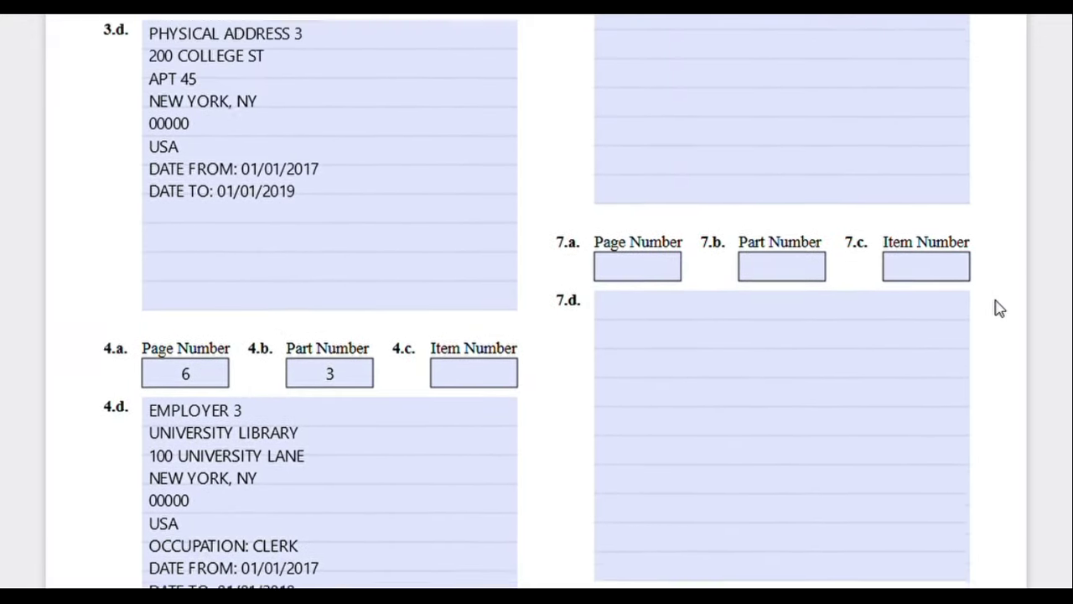
scroll(999, 308, "down", 8)
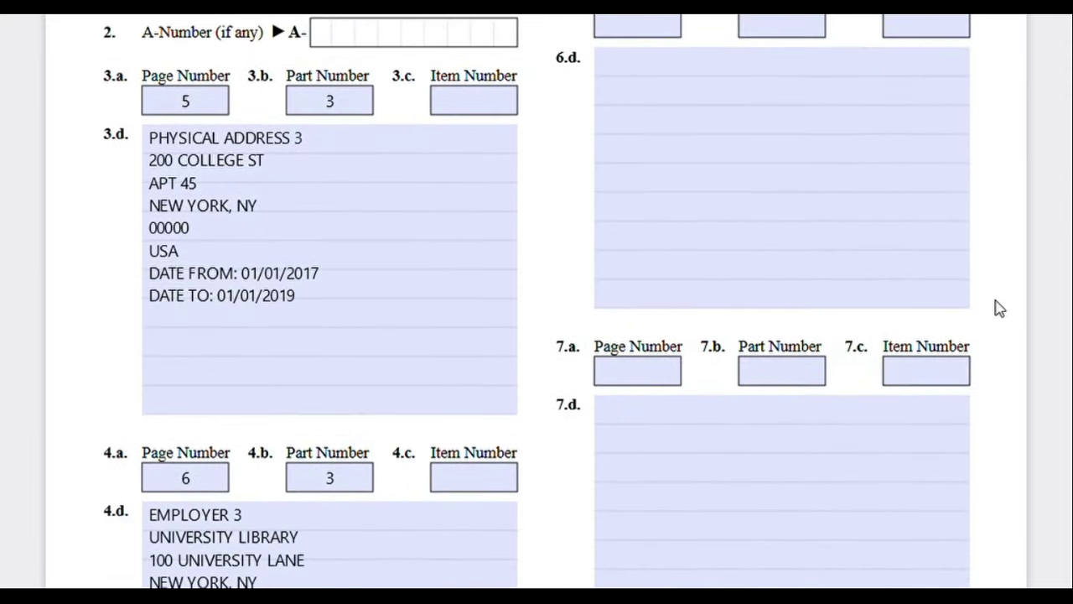